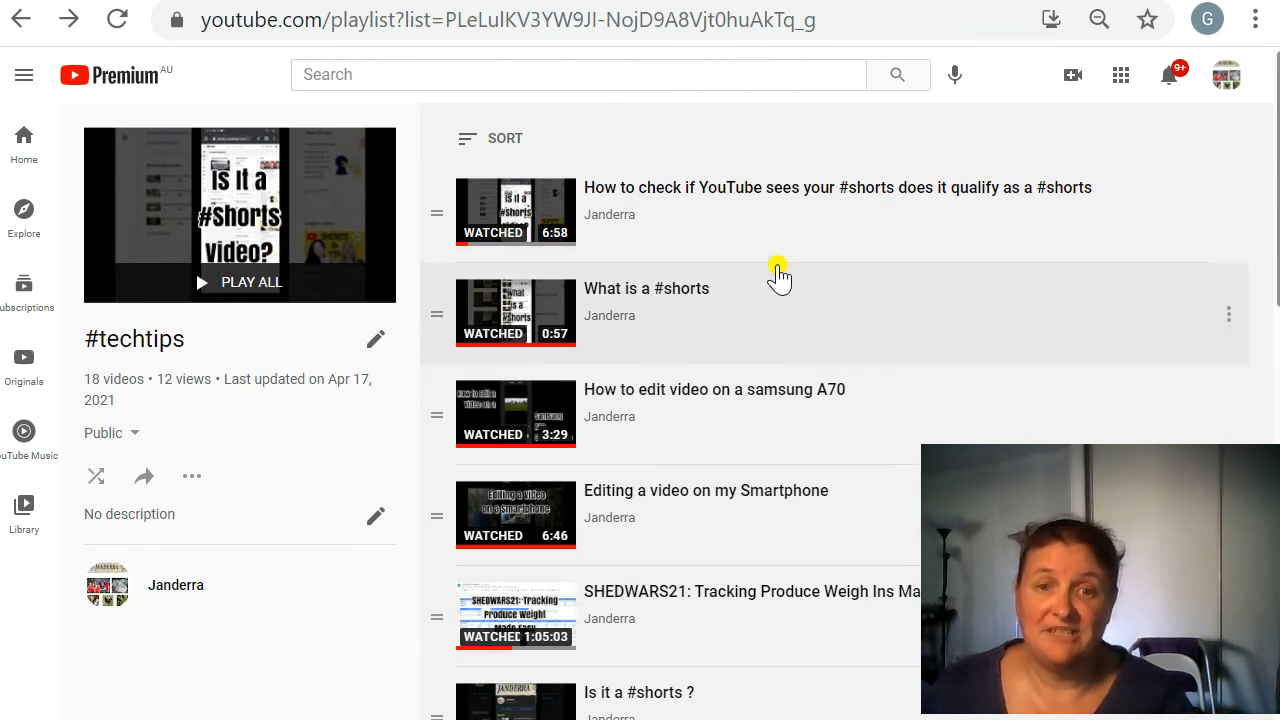
Look through the videos in the #techtips playlist.
{"action": "scroll", "coordinate": [730, 240], "scroll_direction": "down", "scroll_amount": 1}
{"action": "scroll", "coordinate": [730, 240], "scroll_direction": "down", "scroll_amount": 5}
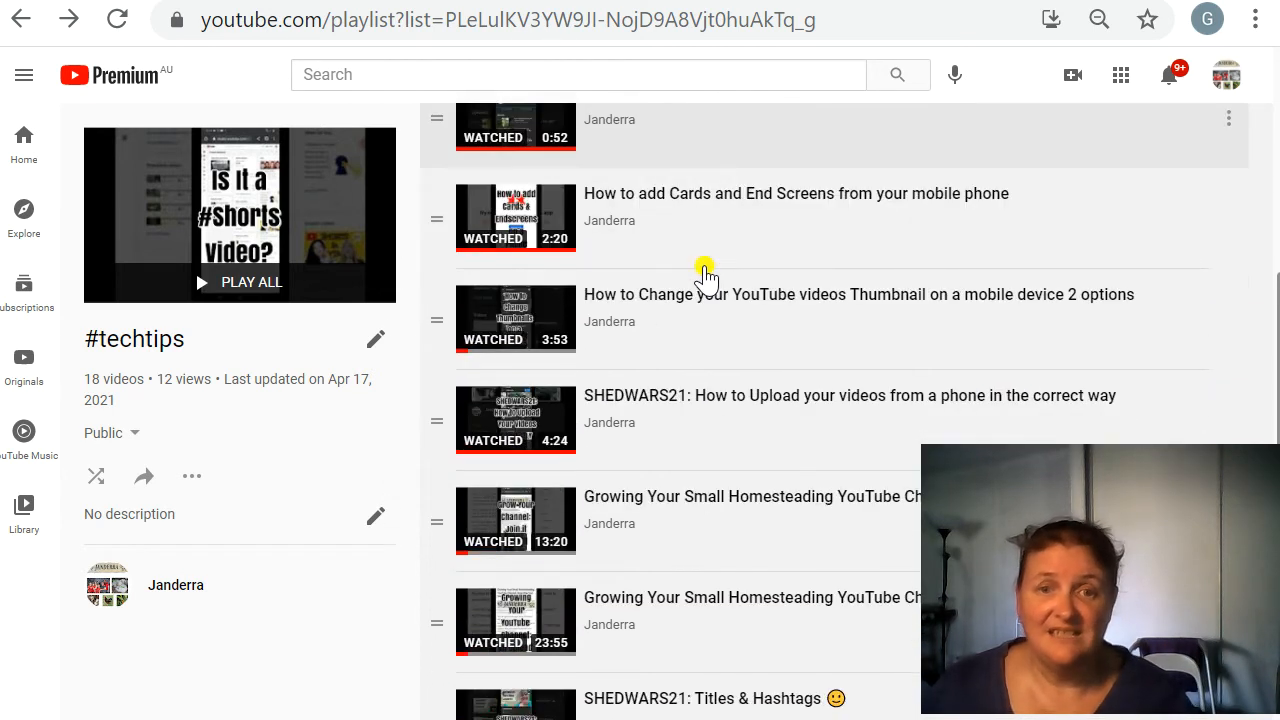
{"action": "scroll", "coordinate": [705, 272], "scroll_direction": "down", "scroll_amount": 5}
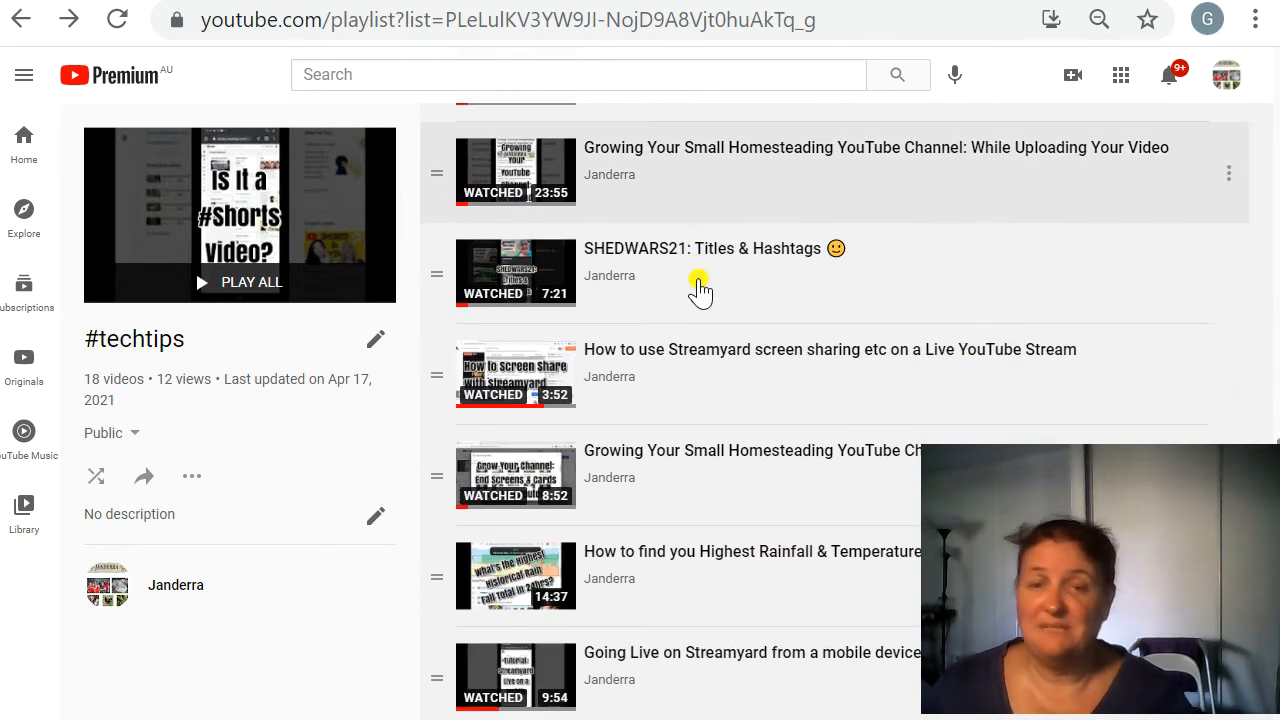
{"action": "scroll", "coordinate": [700, 290], "scroll_direction": "up", "scroll_amount": 11}
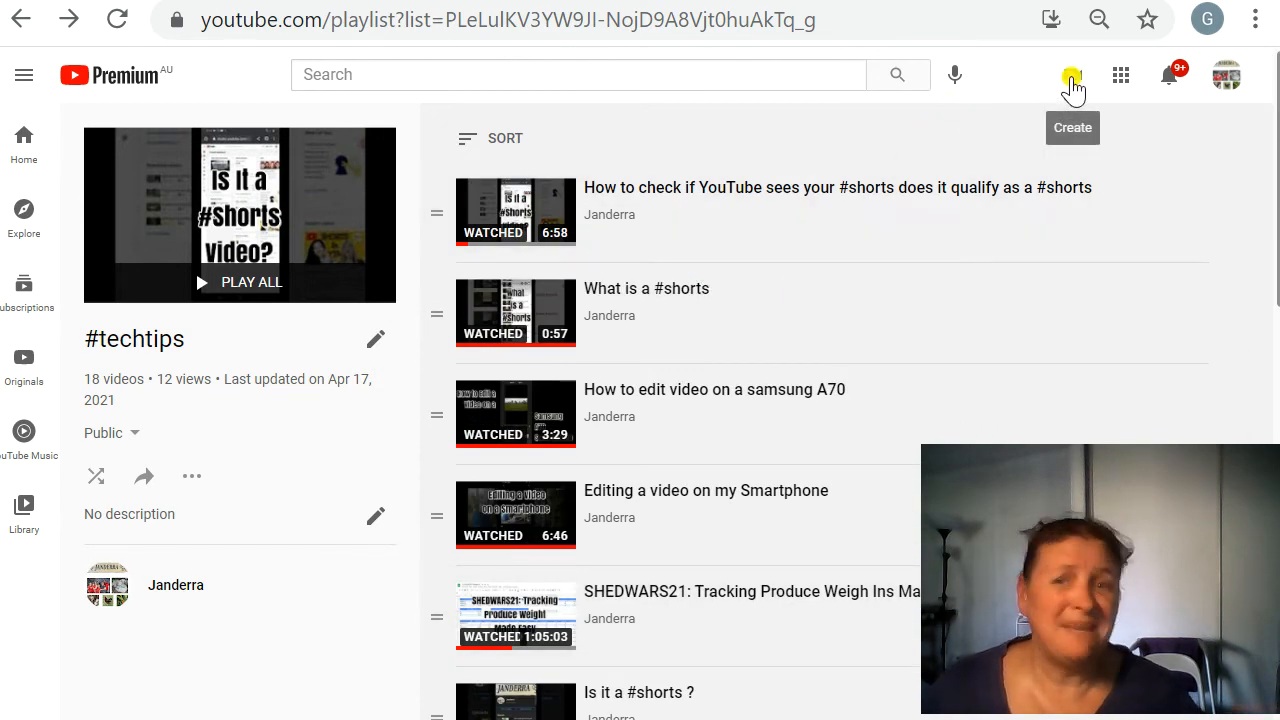
Look through the available channels under account switching and select the Janderra channel for the upload.
{"action": "left_click", "coordinate": [1226, 80]}
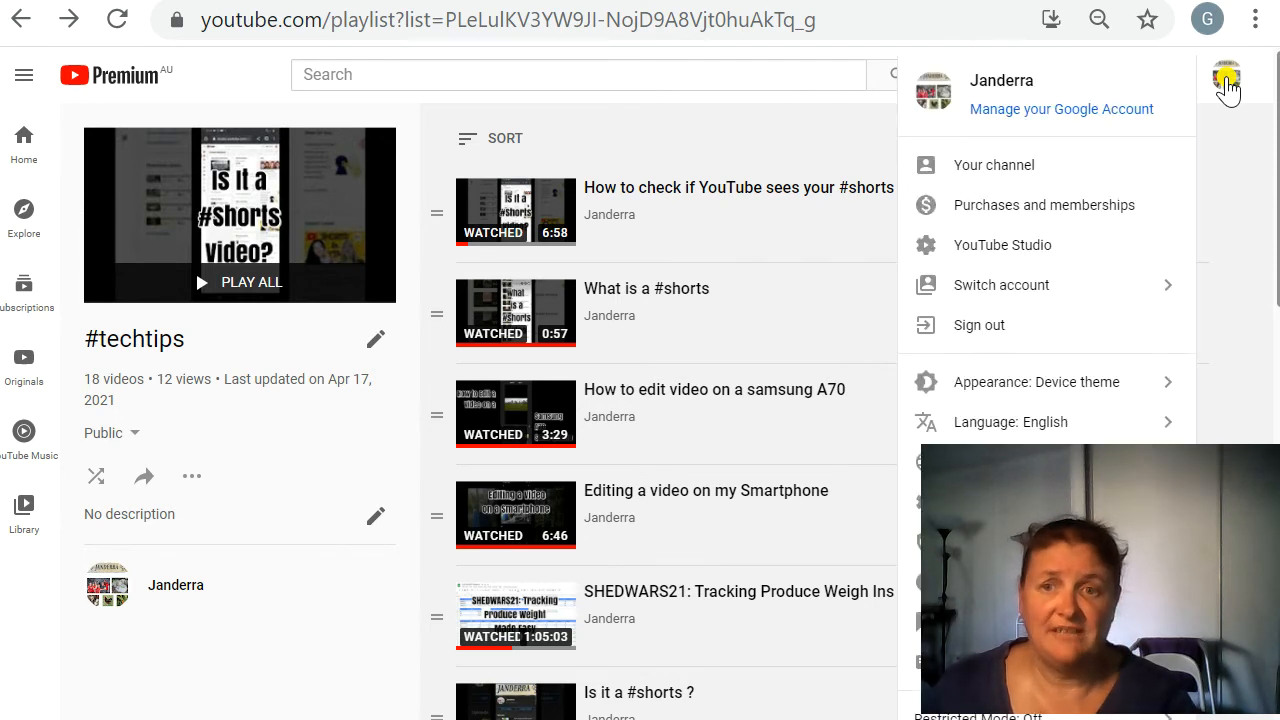
{"action": "left_click", "coordinate": [1015, 298]}
{"action": "scroll", "coordinate": [975, 200], "scroll_direction": "down", "scroll_amount": 3}
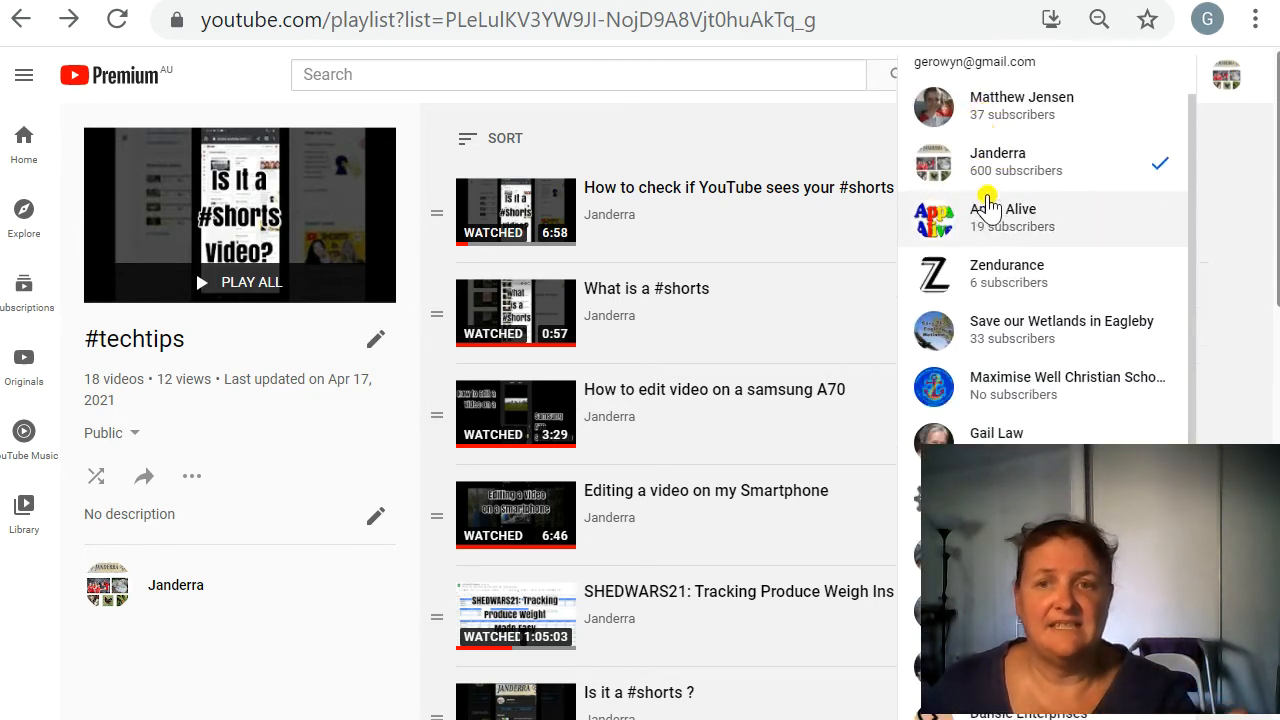
{"action": "scroll", "coordinate": [993, 250], "scroll_direction": "down", "scroll_amount": 3}
{"action": "scroll", "coordinate": [992, 262], "scroll_direction": "up", "scroll_amount": 6}
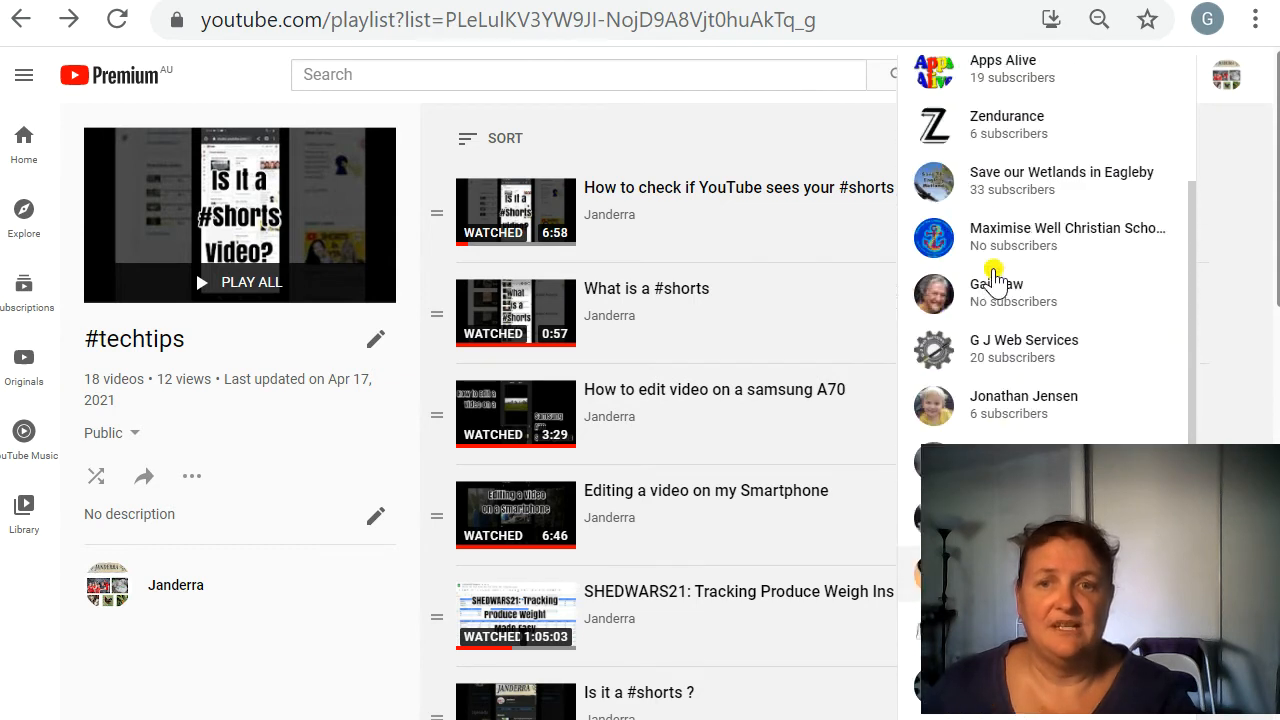
{"action": "left_click", "coordinate": [1003, 248]}
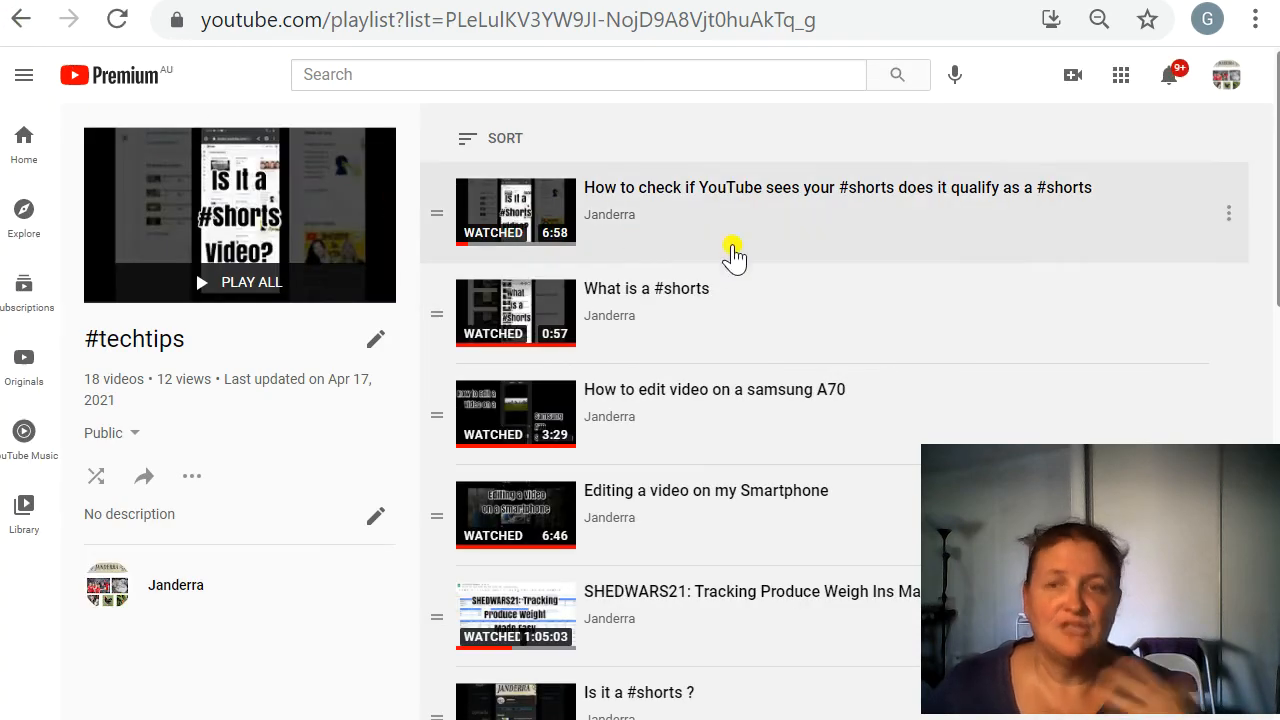
Start a video upload with the file 4 Simple Steps to Setup Nightbot from the Janderra Videos folder.
{"action": "left_click", "coordinate": [1072, 80]}
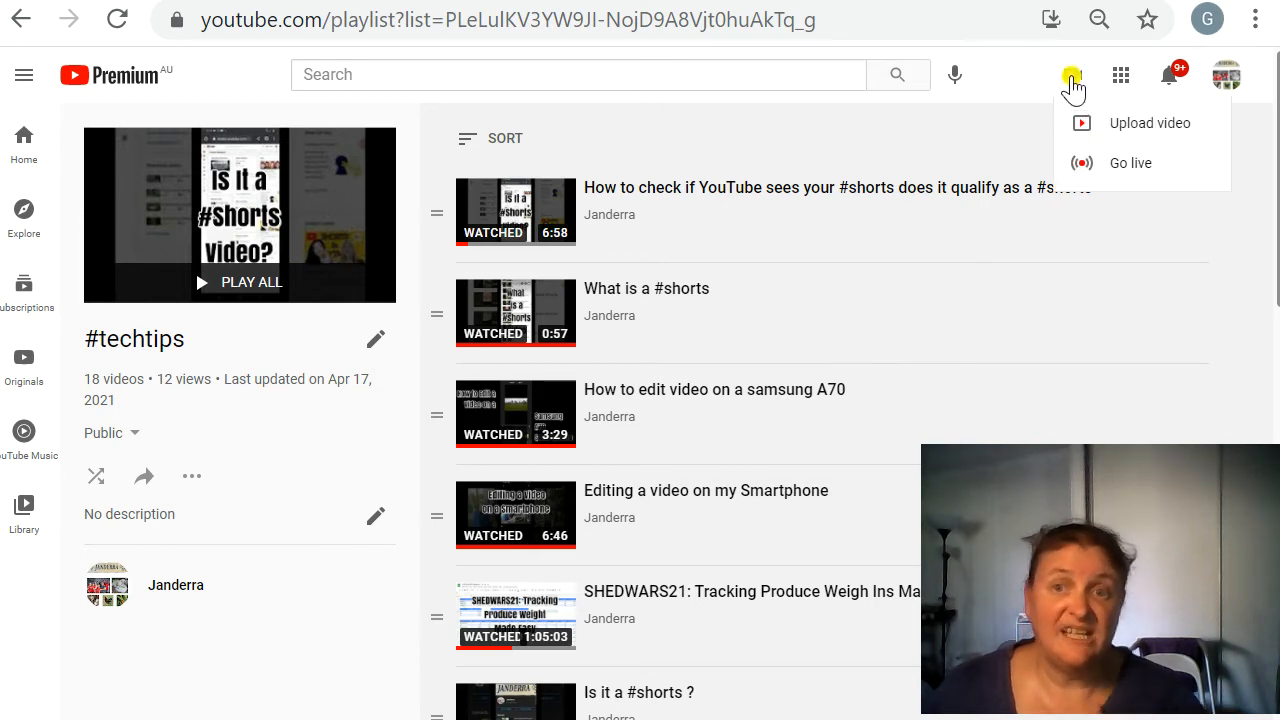
{"action": "left_click", "coordinate": [1126, 126]}
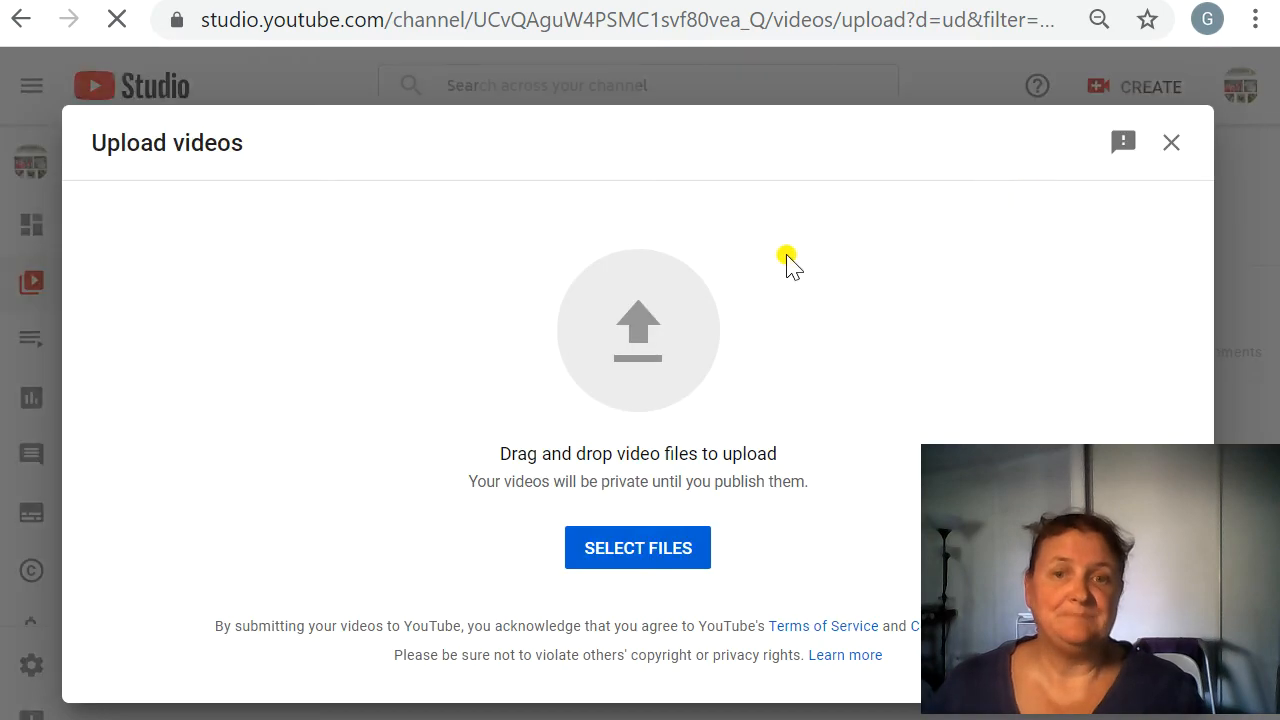
{"action": "left_click", "coordinate": [632, 553]}
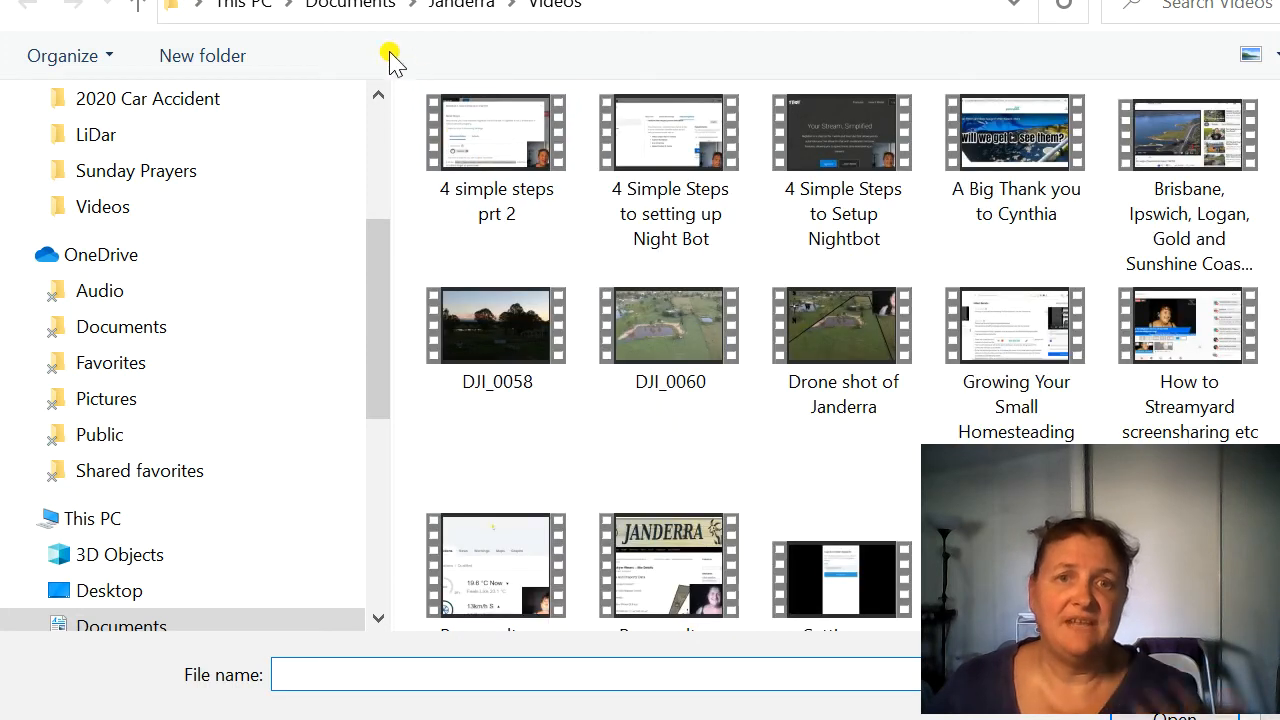
{"action": "left_click_drag", "start_coordinate": [690, 0], "coordinate": [695, 0]}
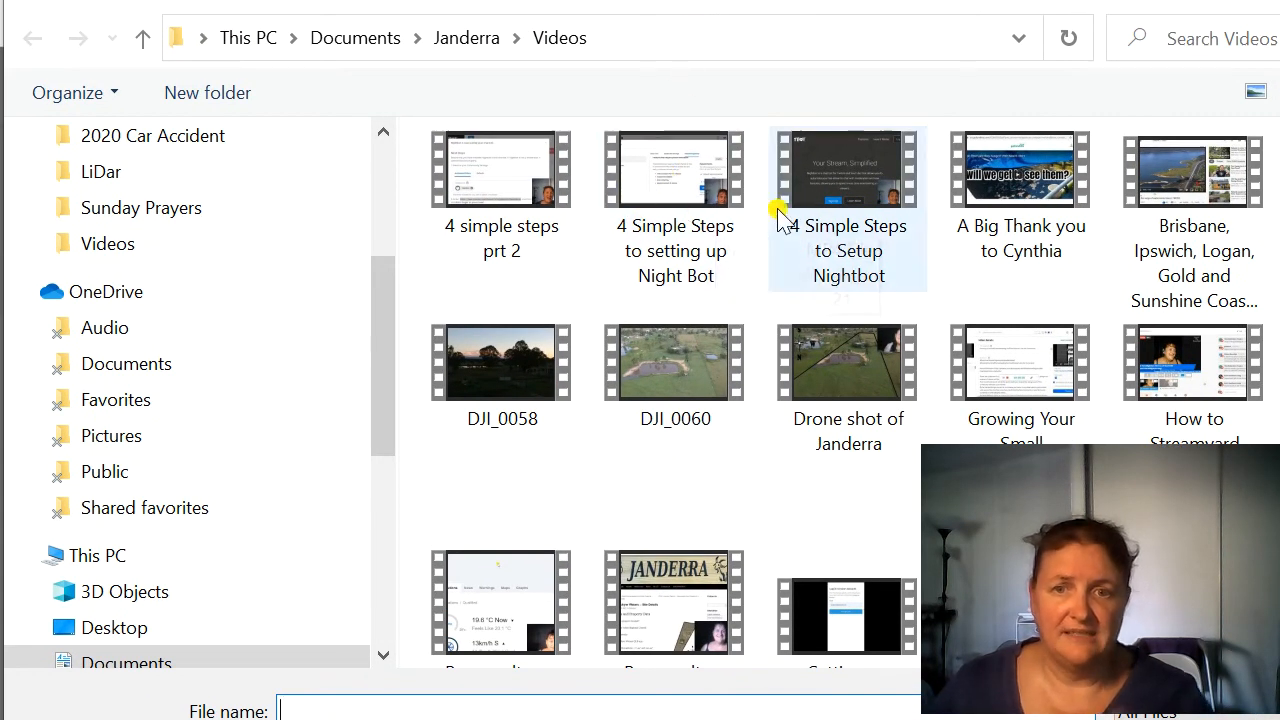
{"action": "left_click", "coordinate": [848, 200]}
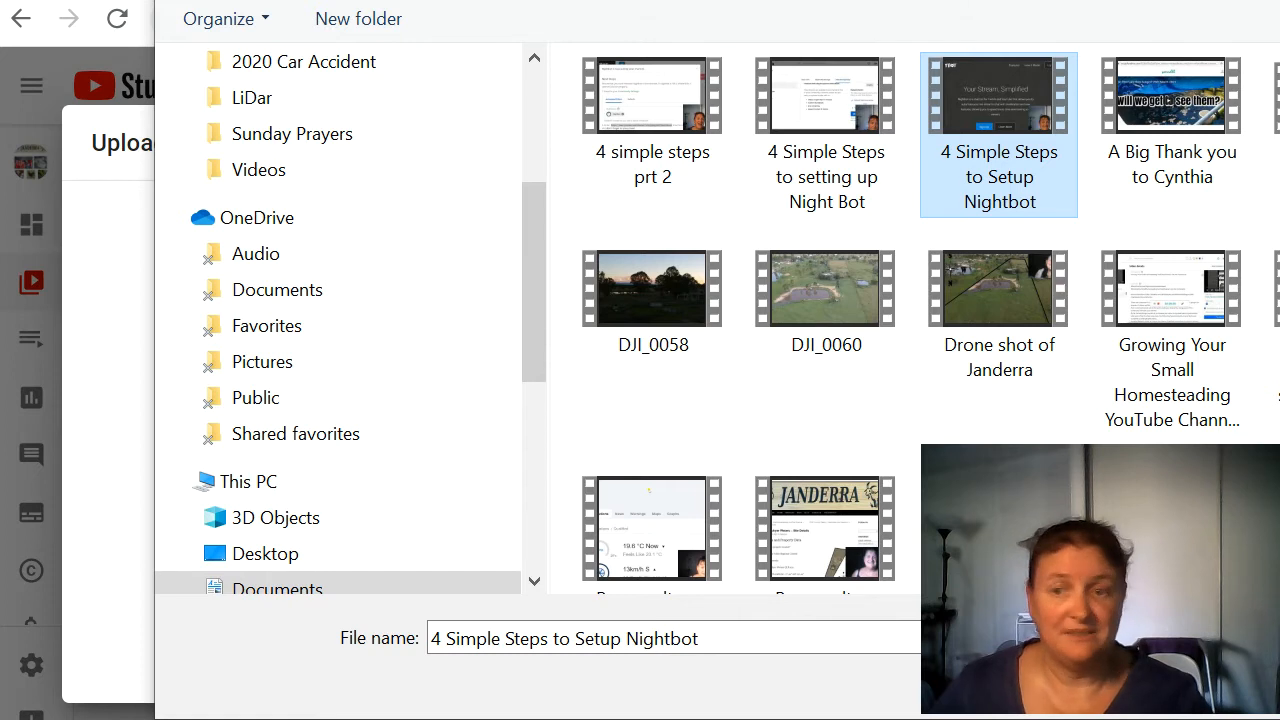
{"action": "left_click", "coordinate": [1150, 685]}
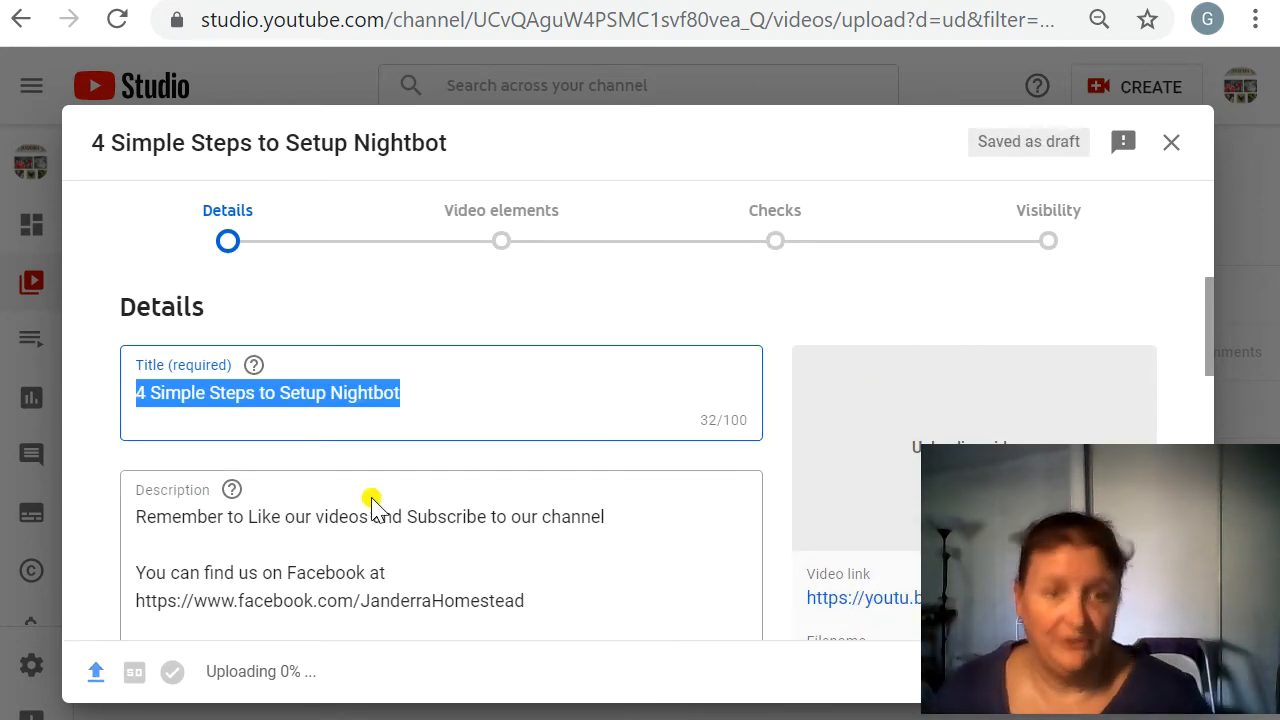
Turn the words Nightbot and Setup in the video title into hashtags, giving "4 Simple Steps to #Setup #Nightbot".
{"action": "left_click", "coordinate": [472, 383]}
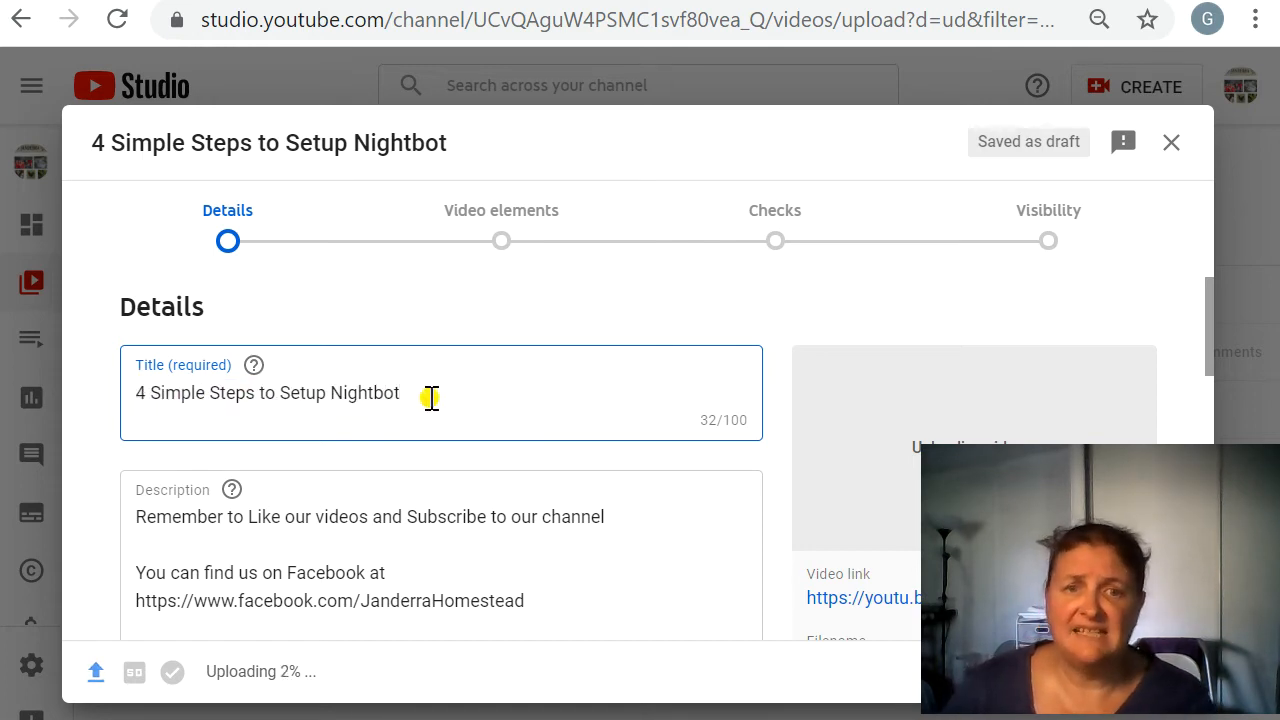
{"action": "left_click", "coordinate": [333, 394]}
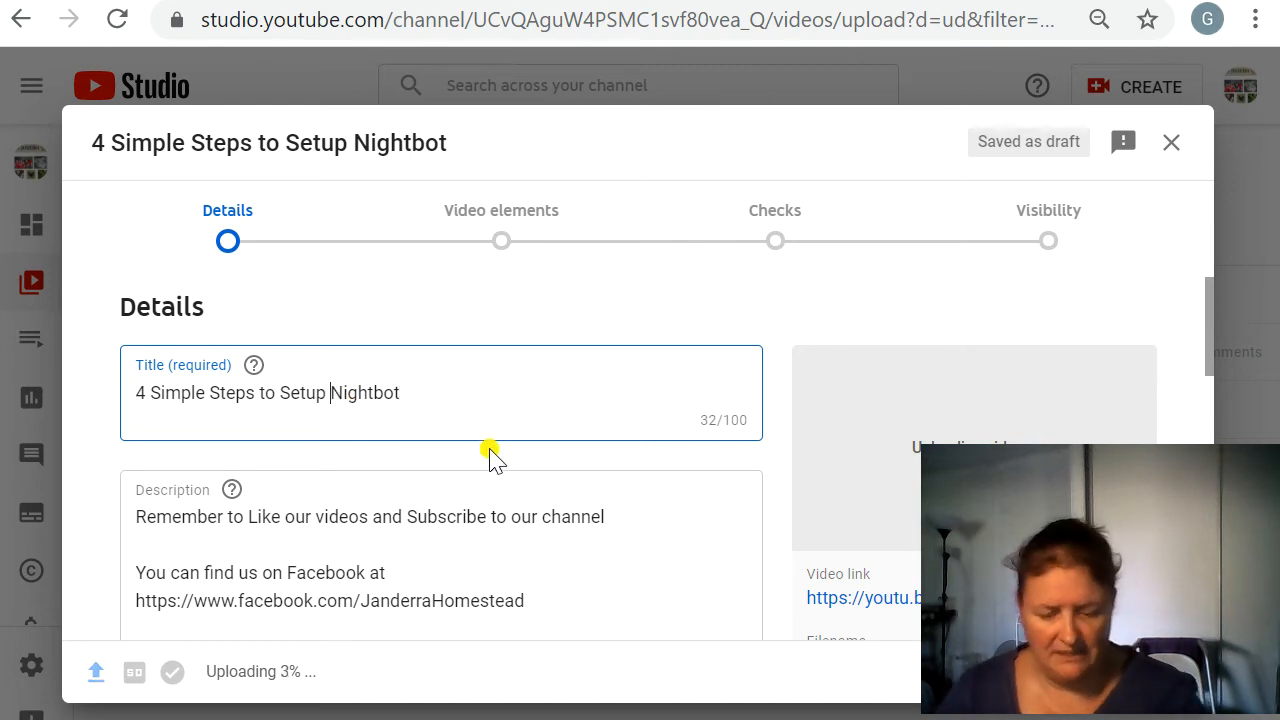
{"action": "type", "text": "#"}
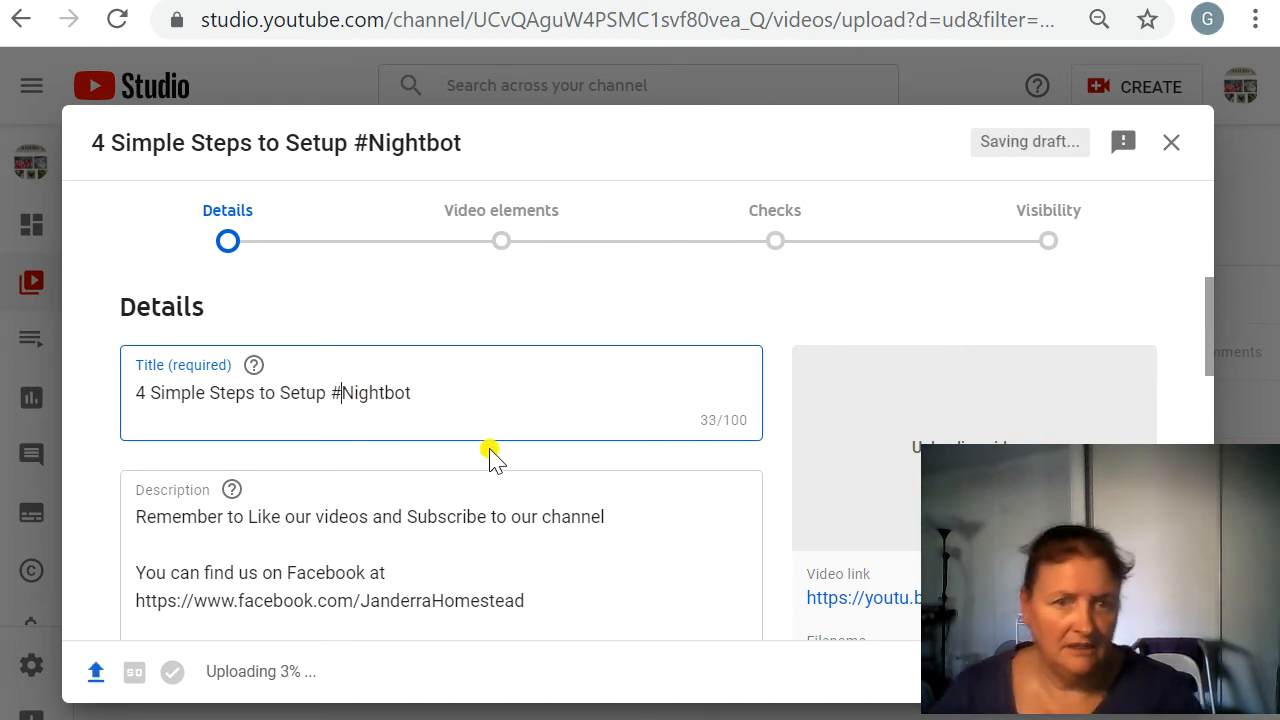
{"action": "left_click", "coordinate": [283, 393]}
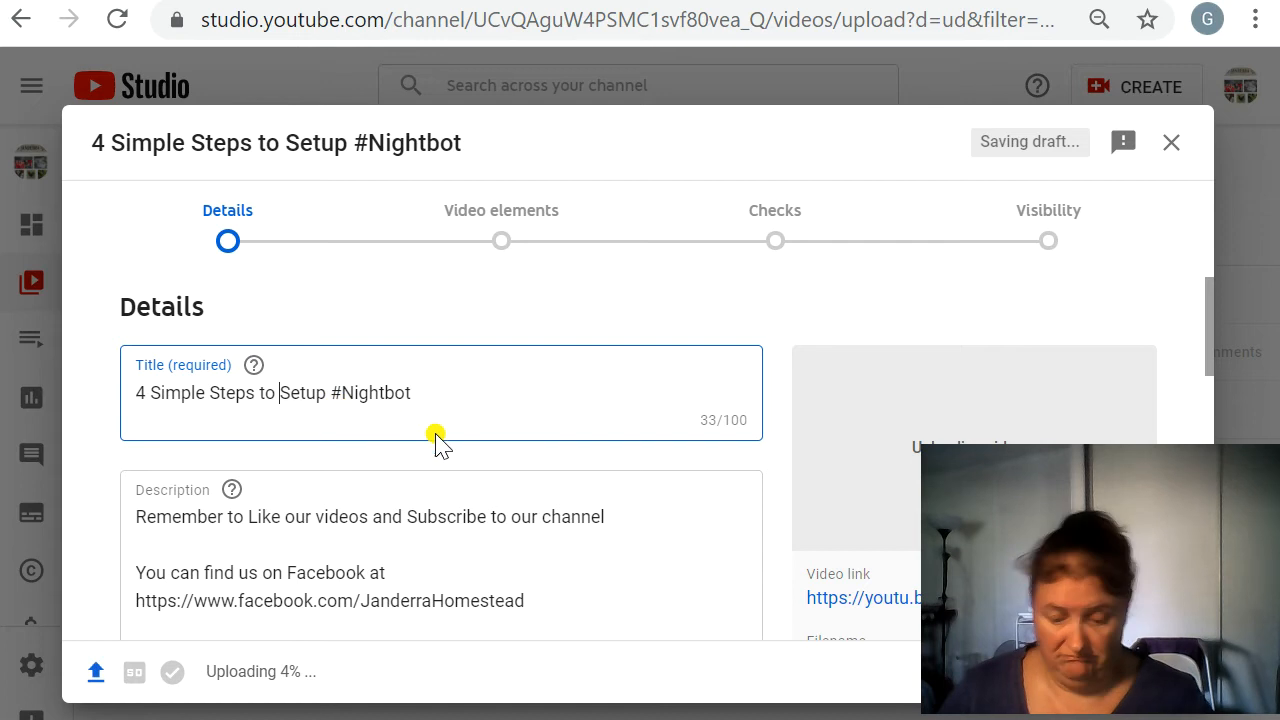
{"action": "type", "text": "#"}
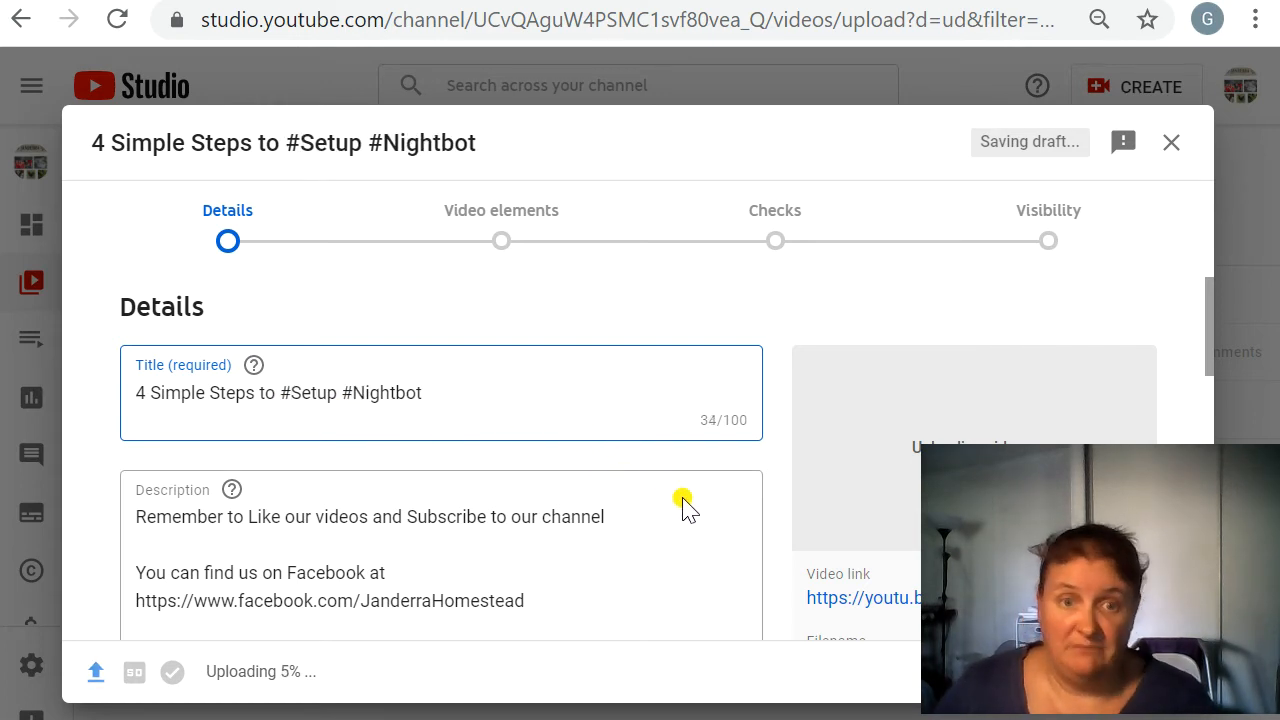
Insert an introduction about 4 Simple Steps to #Setup #Nightbot against trolls and the numbered setup steps above the existing description text.
{"action": "scroll", "coordinate": [683, 505], "scroll_direction": "down", "scroll_amount": 2}
{"action": "left_click", "coordinate": [136, 367]}
{"action": "scroll", "coordinate": [243, 403], "scroll_direction": "up", "scroll_amount": 2}
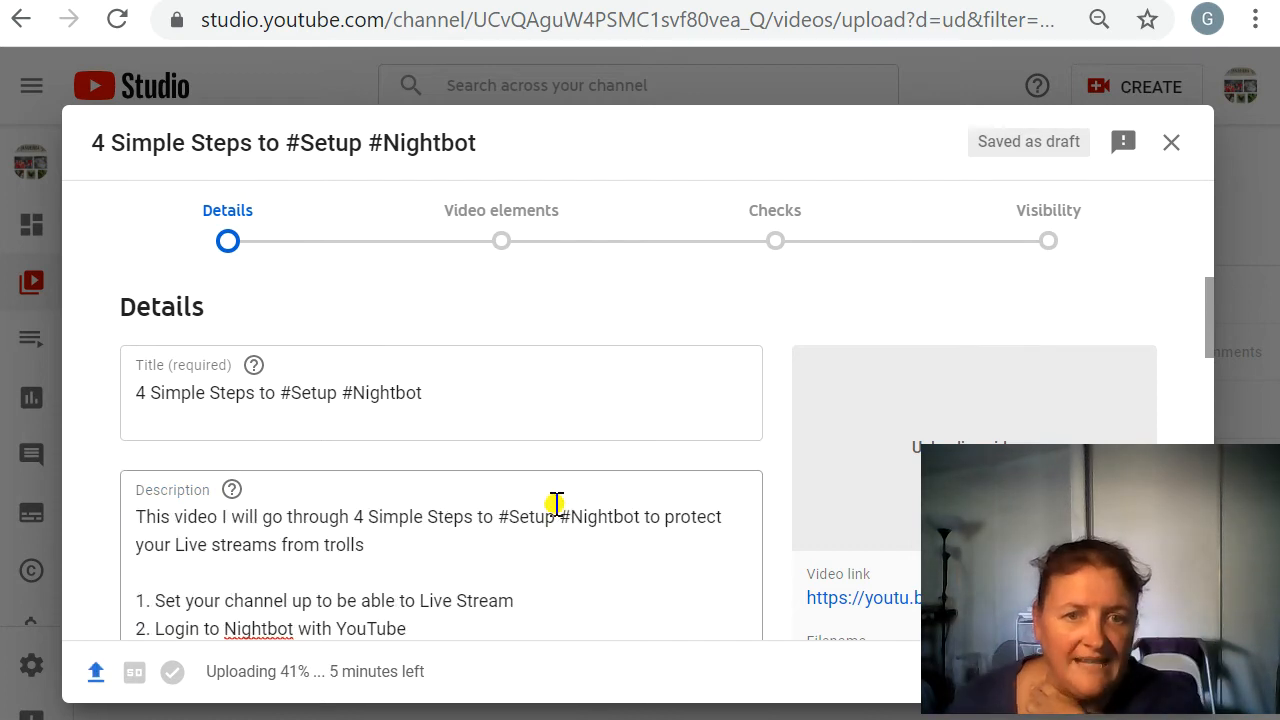
Review the whole description, from the introduction and numbered steps to the Facebook, PayPal, PayID and GoFundMe details.
{"action": "scroll", "coordinate": [556, 503], "scroll_direction": "down", "scroll_amount": 2}
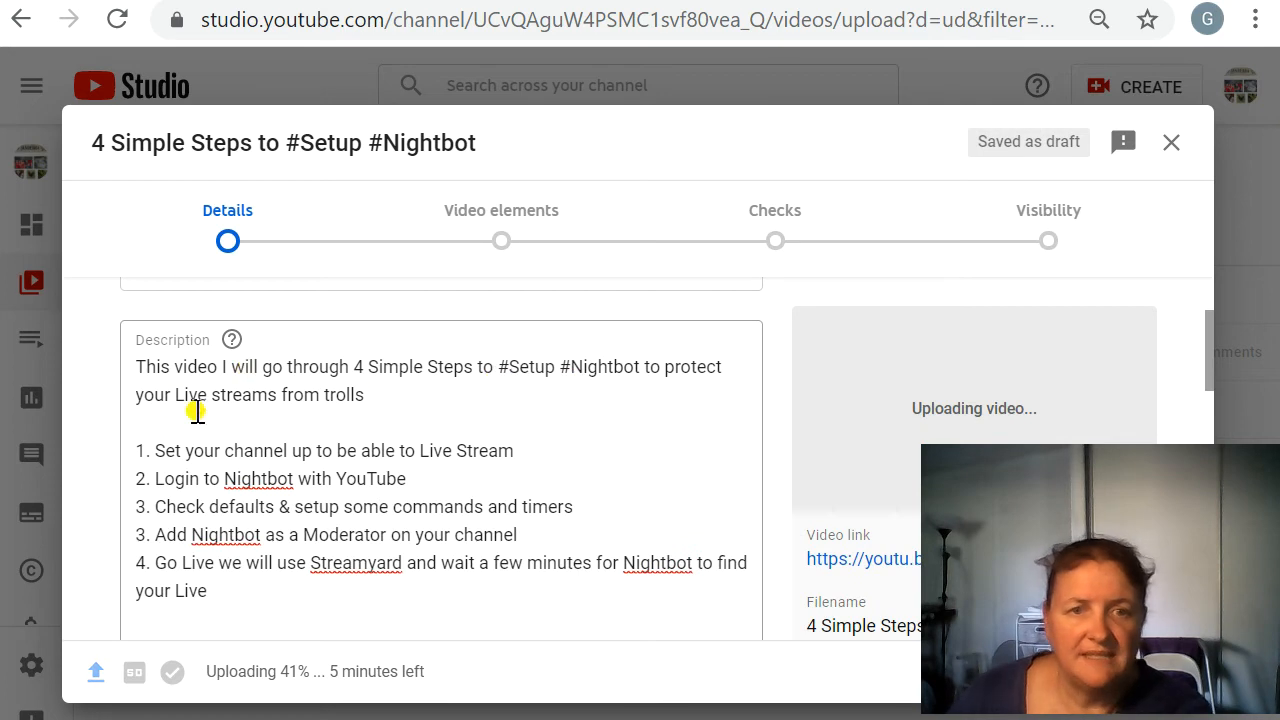
{"action": "scroll", "coordinate": [196, 410], "scroll_direction": "up", "scroll_amount": 2}
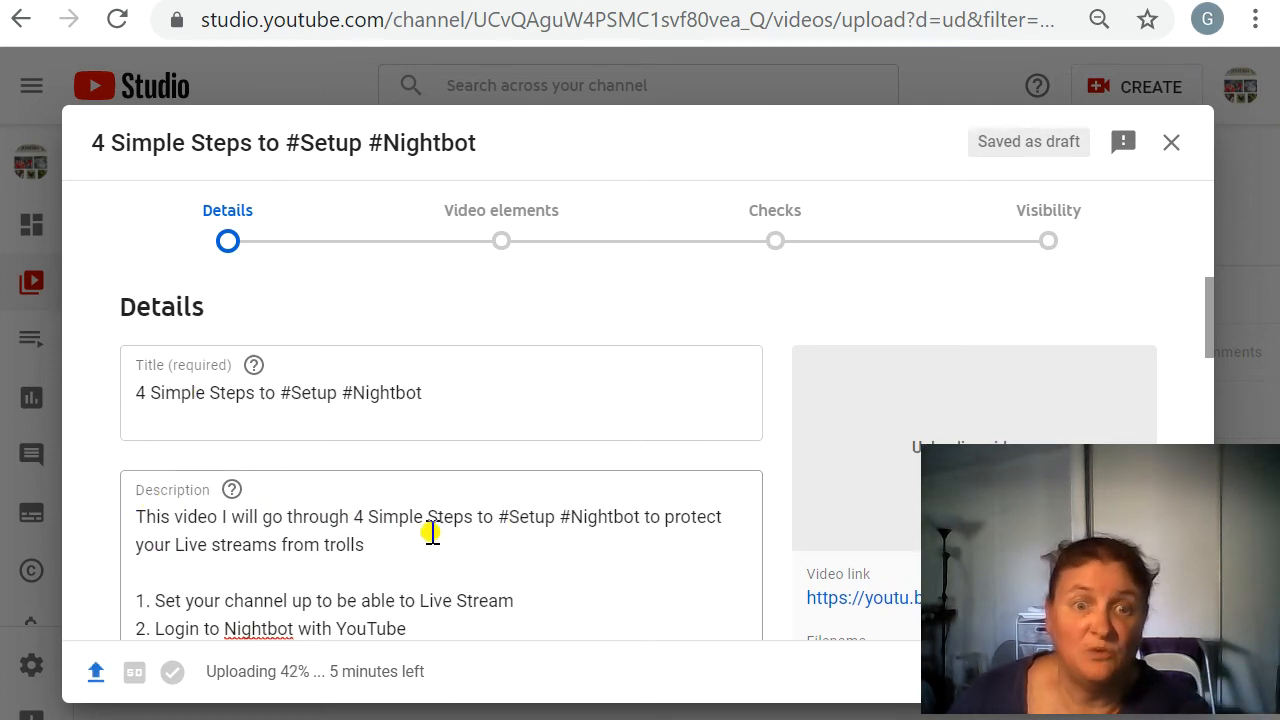
{"action": "scroll", "coordinate": [508, 563], "scroll_direction": "down", "scroll_amount": 2}
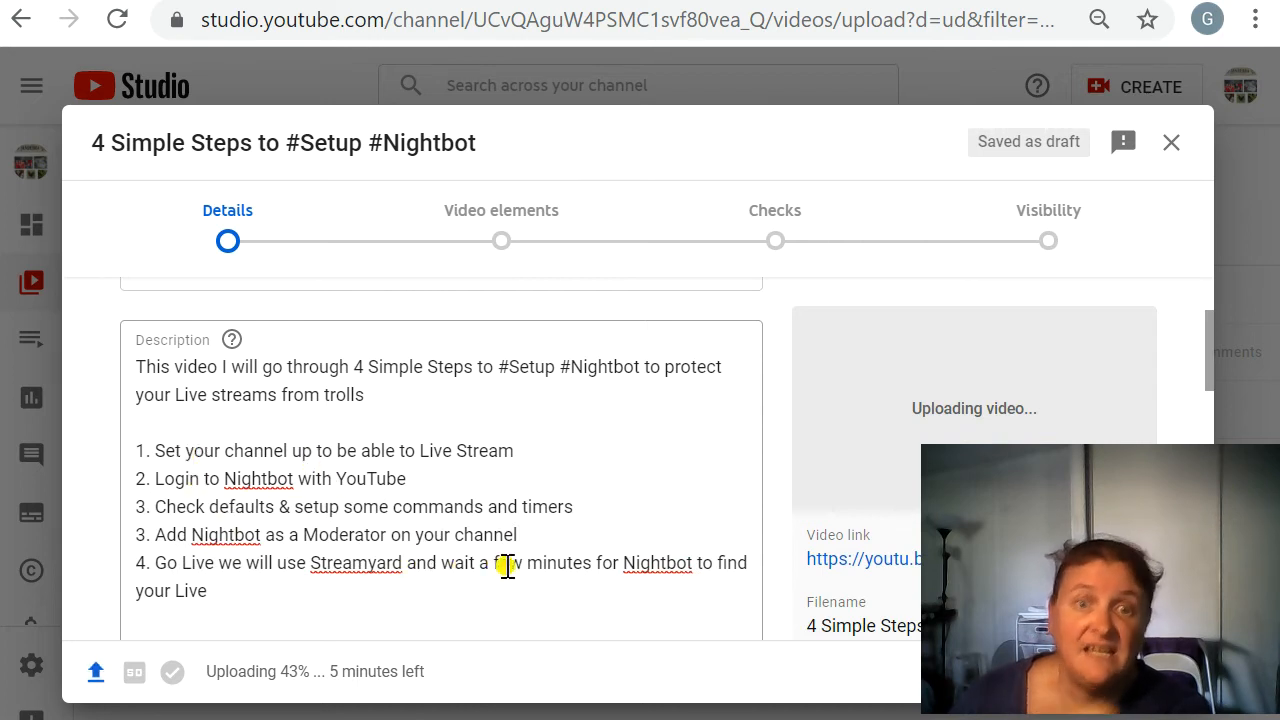
{"action": "scroll", "coordinate": [551, 545], "scroll_direction": "down", "scroll_amount": 2}
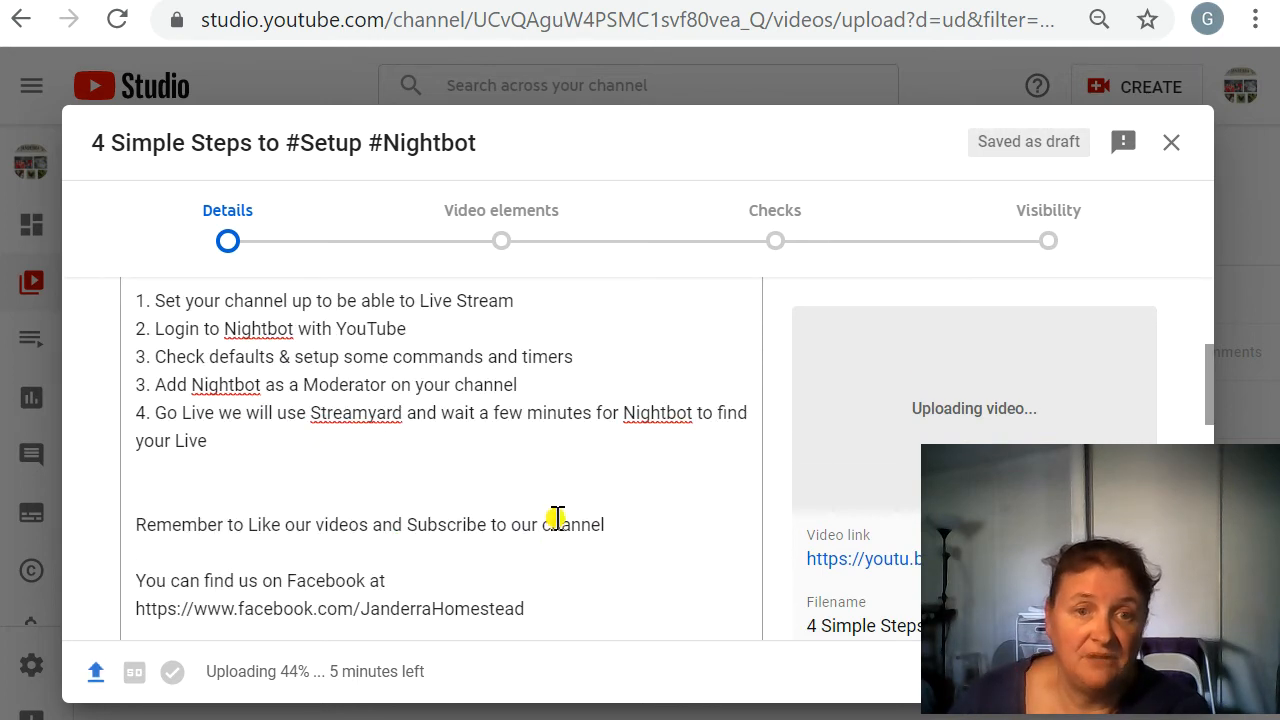
{"action": "scroll", "coordinate": [560, 480], "scroll_direction": "down", "scroll_amount": 2}
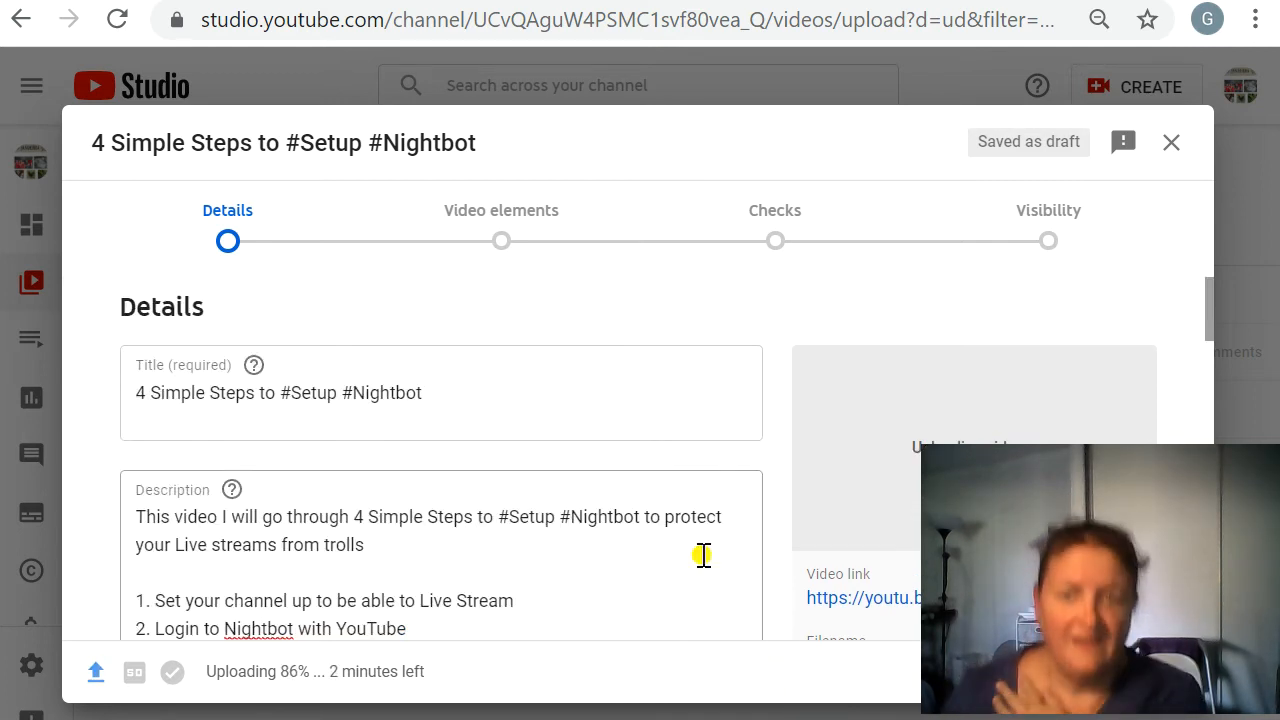
{"action": "scroll", "coordinate": [650, 540], "scroll_direction": "down", "scroll_amount": 7}
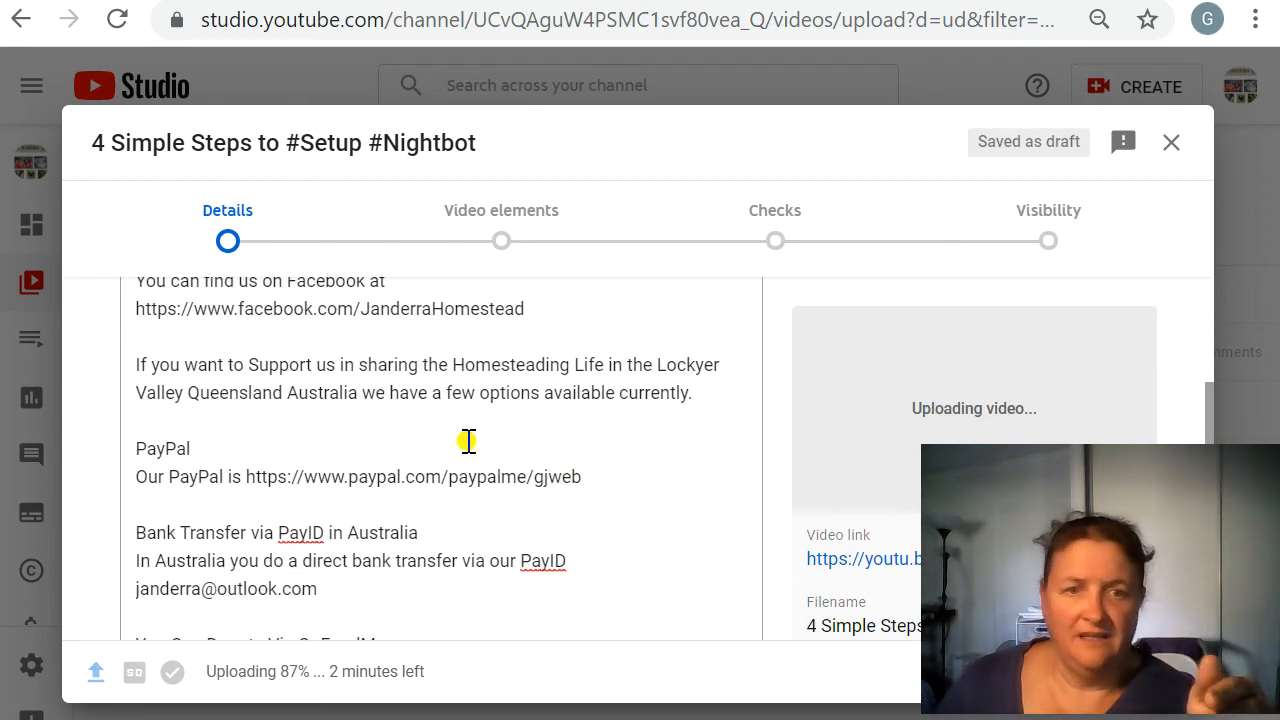
{"action": "scroll", "coordinate": [468, 441], "scroll_direction": "down", "scroll_amount": 3}
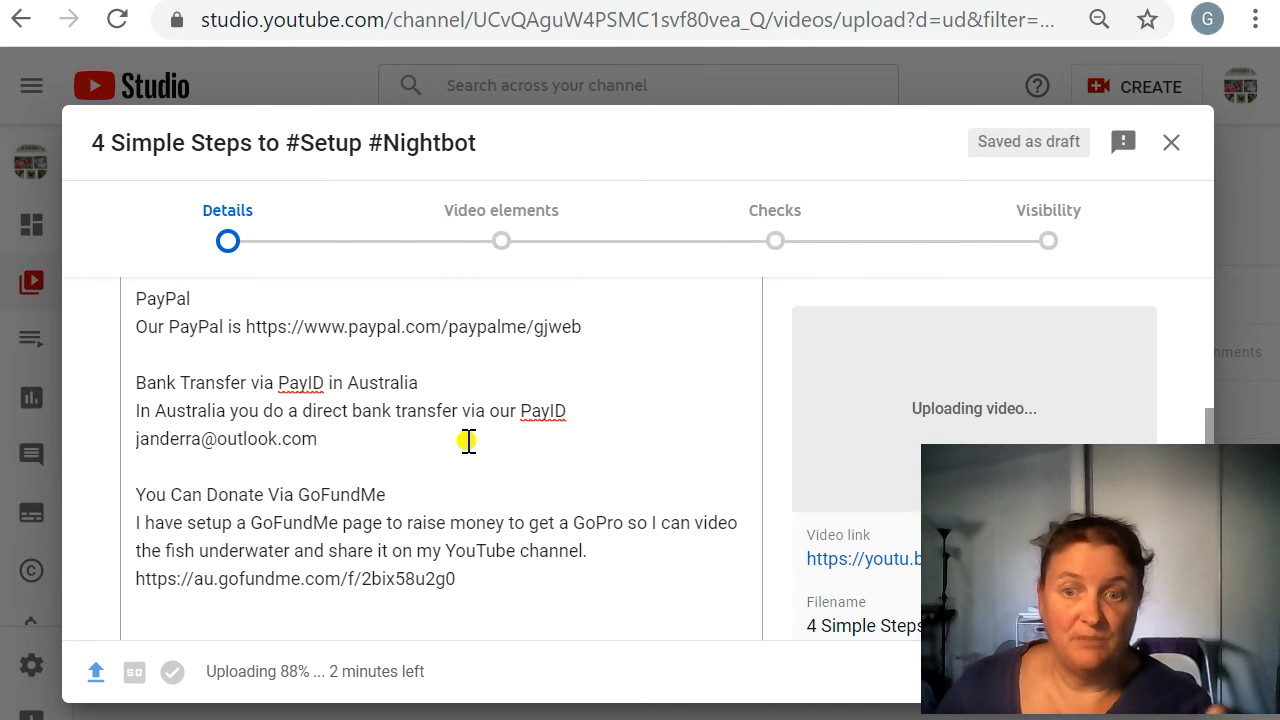
{"action": "scroll", "coordinate": [468, 441], "scroll_direction": "down", "scroll_amount": 3}
Add the video to the Live playlist in the upload details.
{"action": "scroll", "coordinate": [520, 480], "scroll_direction": "down", "scroll_amount": 3}
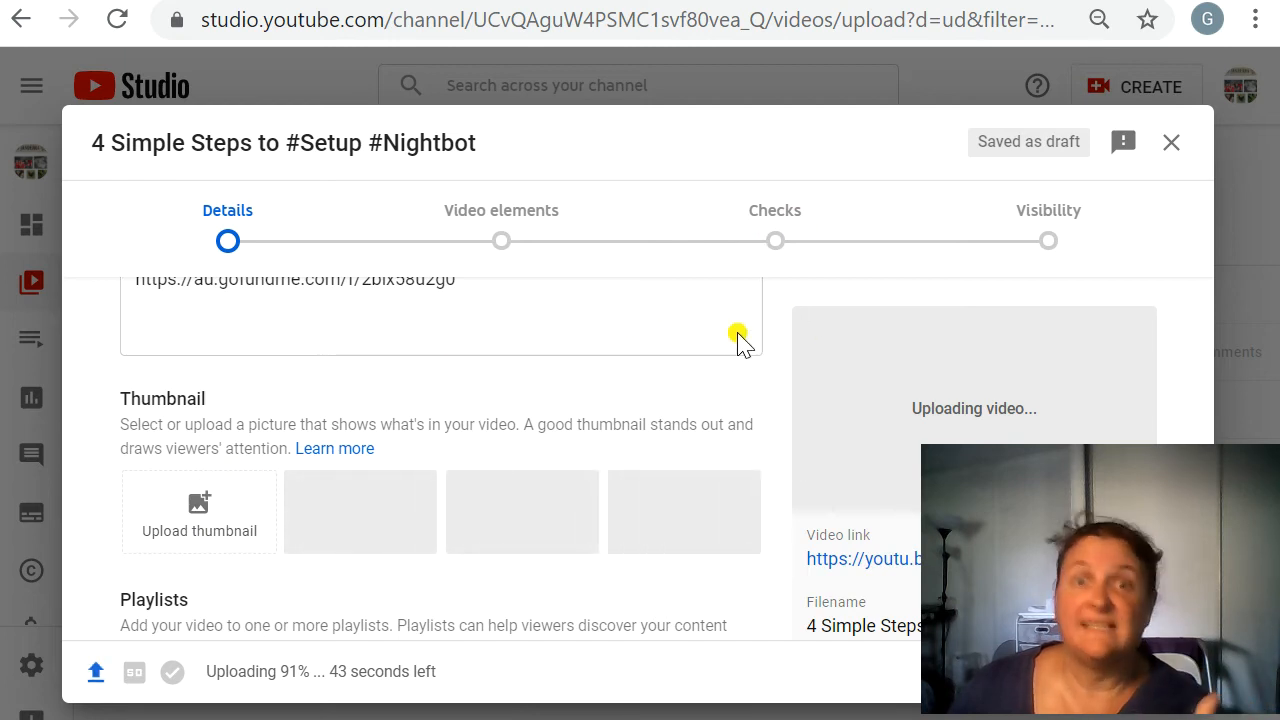
{"action": "scroll", "coordinate": [415, 467], "scroll_direction": "down", "scroll_amount": 3}
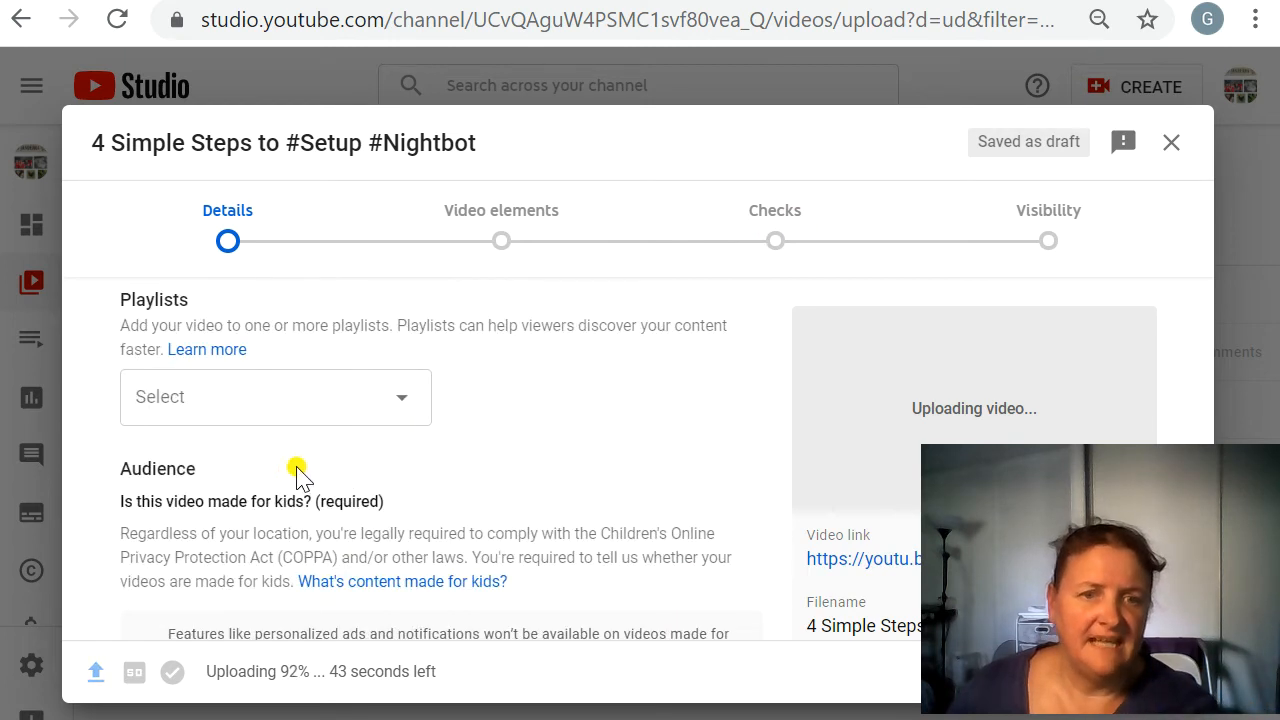
{"action": "left_click", "coordinate": [277, 415]}
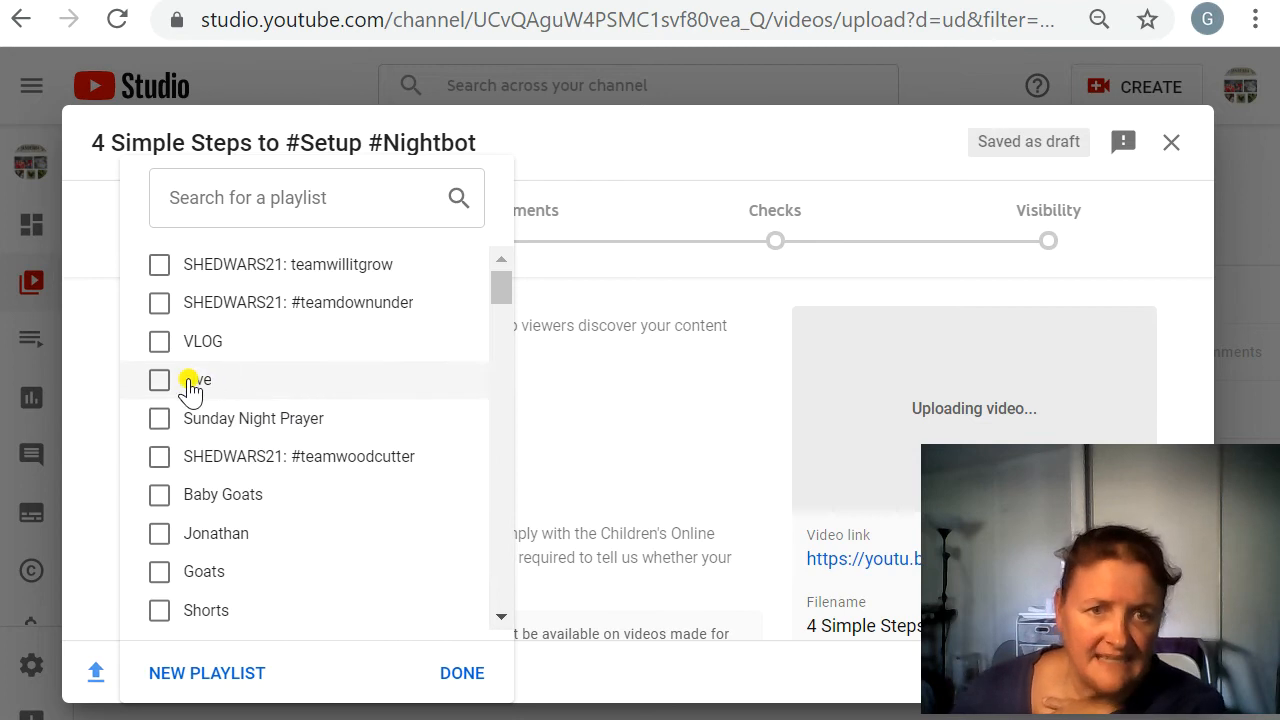
{"action": "left_click", "coordinate": [159, 380]}
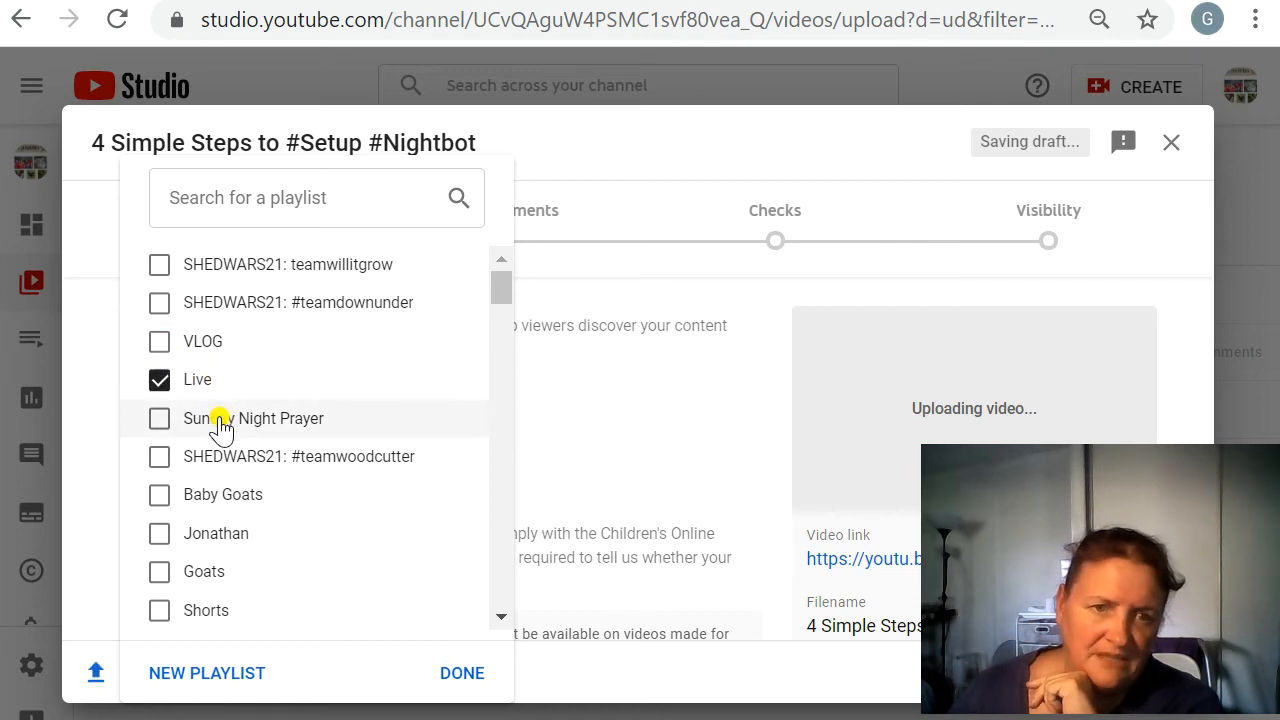
Search the playlists for "tech" and also add the video to the #techtips playlist.
{"action": "scroll", "coordinate": [220, 428], "scroll_direction": "down", "scroll_amount": 3}
{"action": "scroll", "coordinate": [220, 428], "scroll_direction": "down", "scroll_amount": 3}
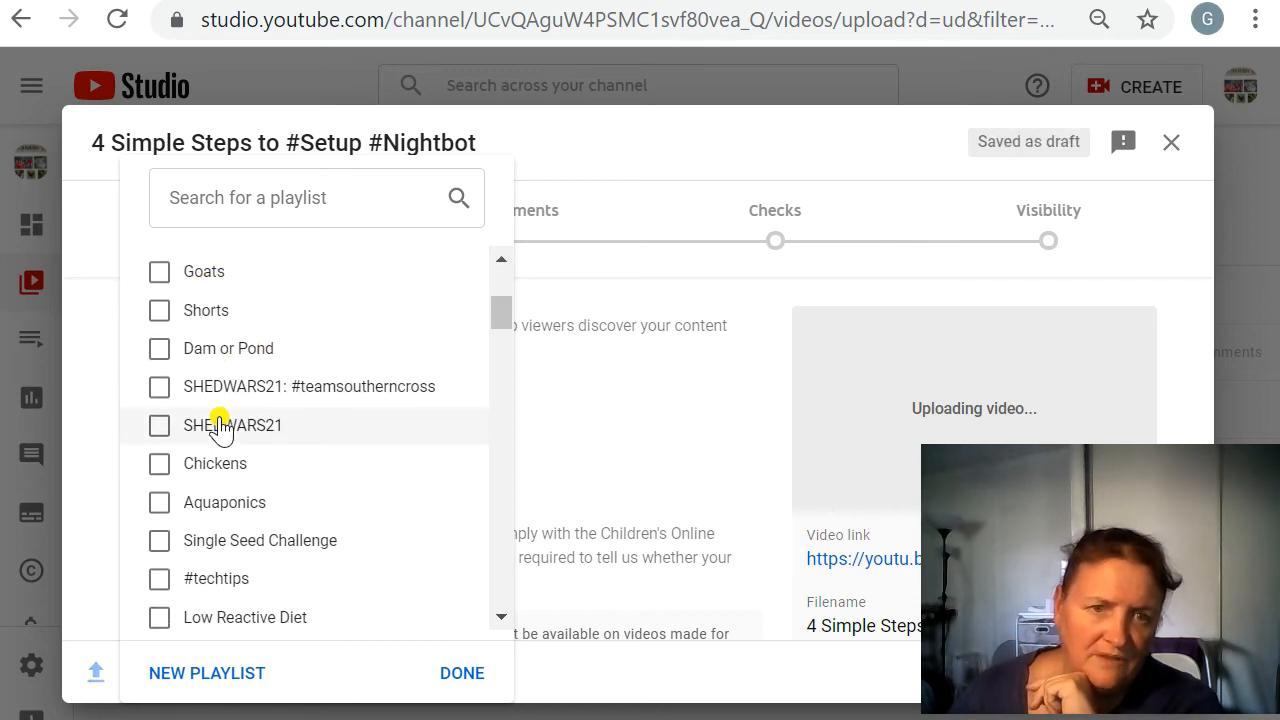
{"action": "scroll", "coordinate": [220, 428], "scroll_direction": "down", "scroll_amount": 3}
{"action": "scroll", "coordinate": [220, 428], "scroll_direction": "down", "scroll_amount": 3}
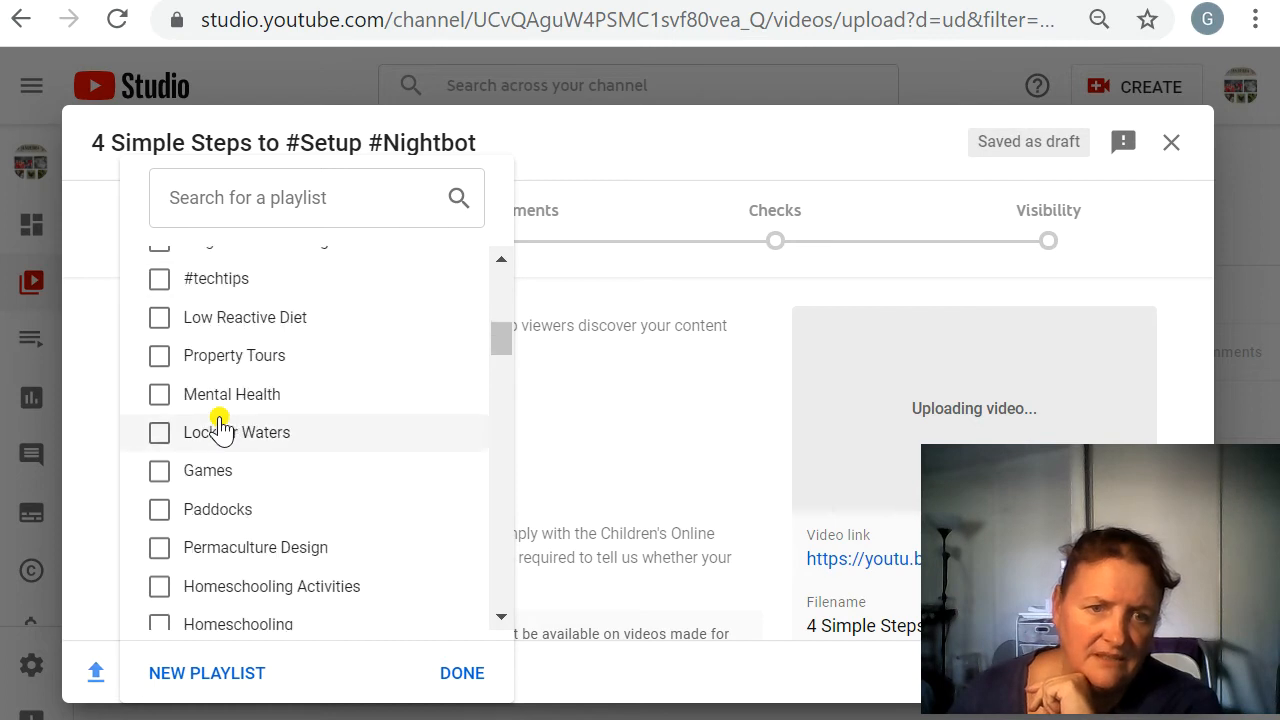
{"action": "scroll", "coordinate": [220, 428], "scroll_direction": "down", "scroll_amount": 3}
{"action": "scroll", "coordinate": [220, 428], "scroll_direction": "down", "scroll_amount": 3}
{"action": "scroll", "coordinate": [214, 415], "scroll_direction": "down", "scroll_amount": 3}
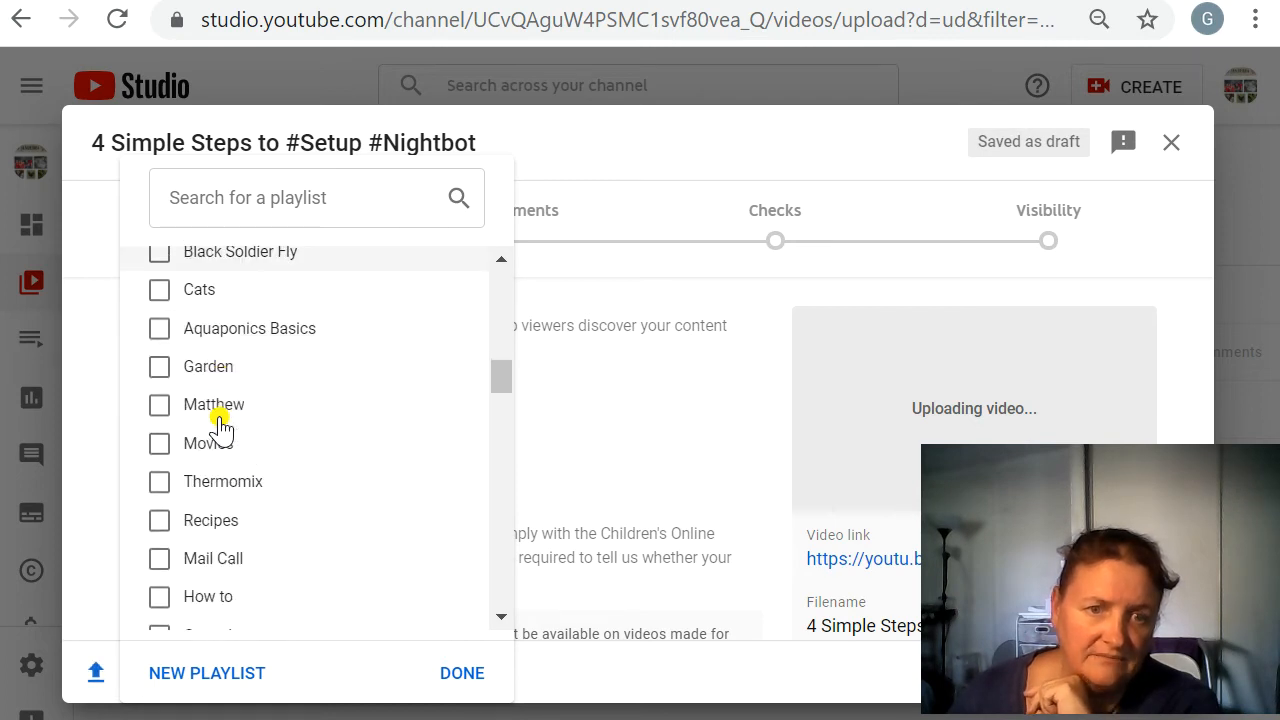
{"action": "left_click", "coordinate": [244, 195]}
{"action": "type", "text": "tech"}
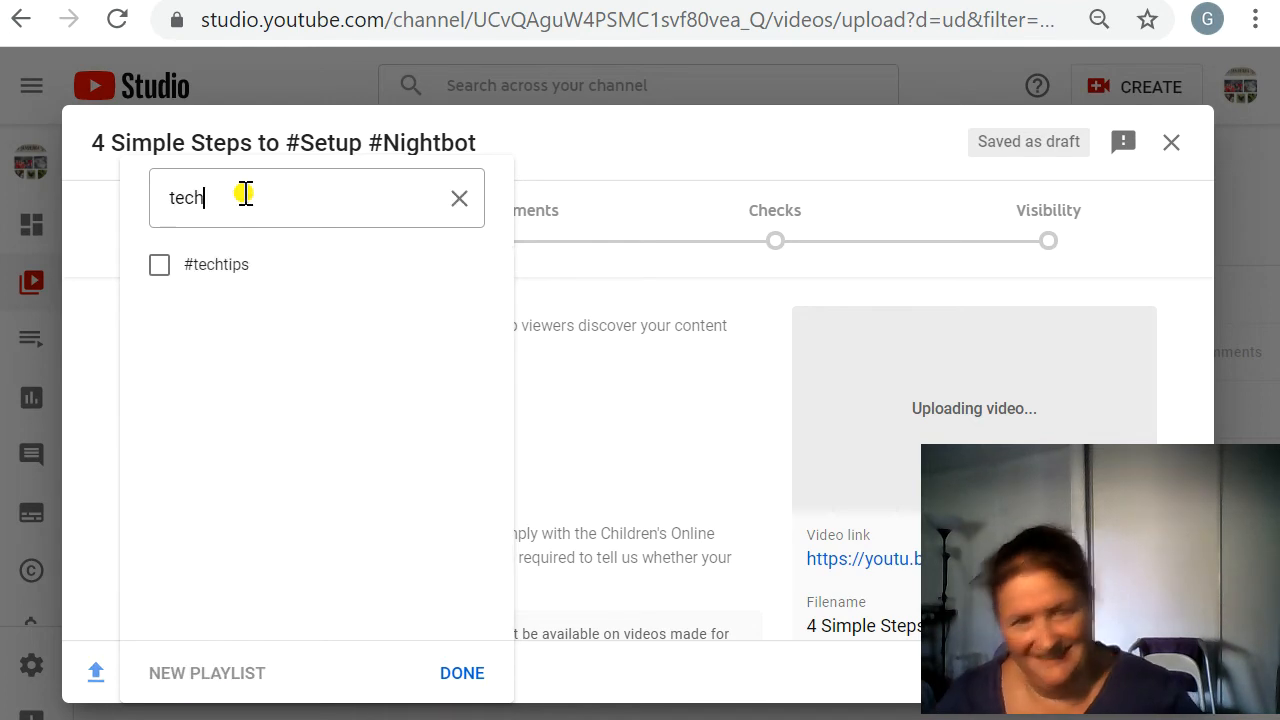
{"action": "left_click", "coordinate": [155, 266]}
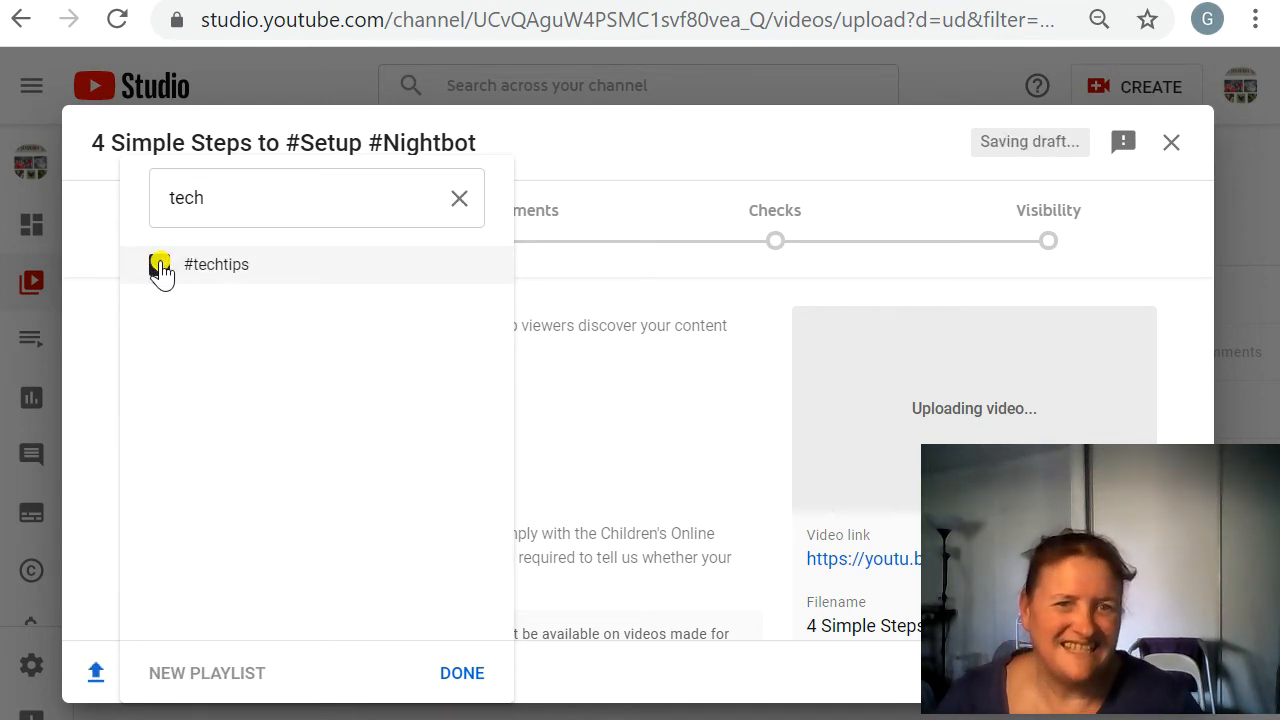
Confirm the playlist selection and declare the video as not made for kids.
{"action": "left_click", "coordinate": [462, 673]}
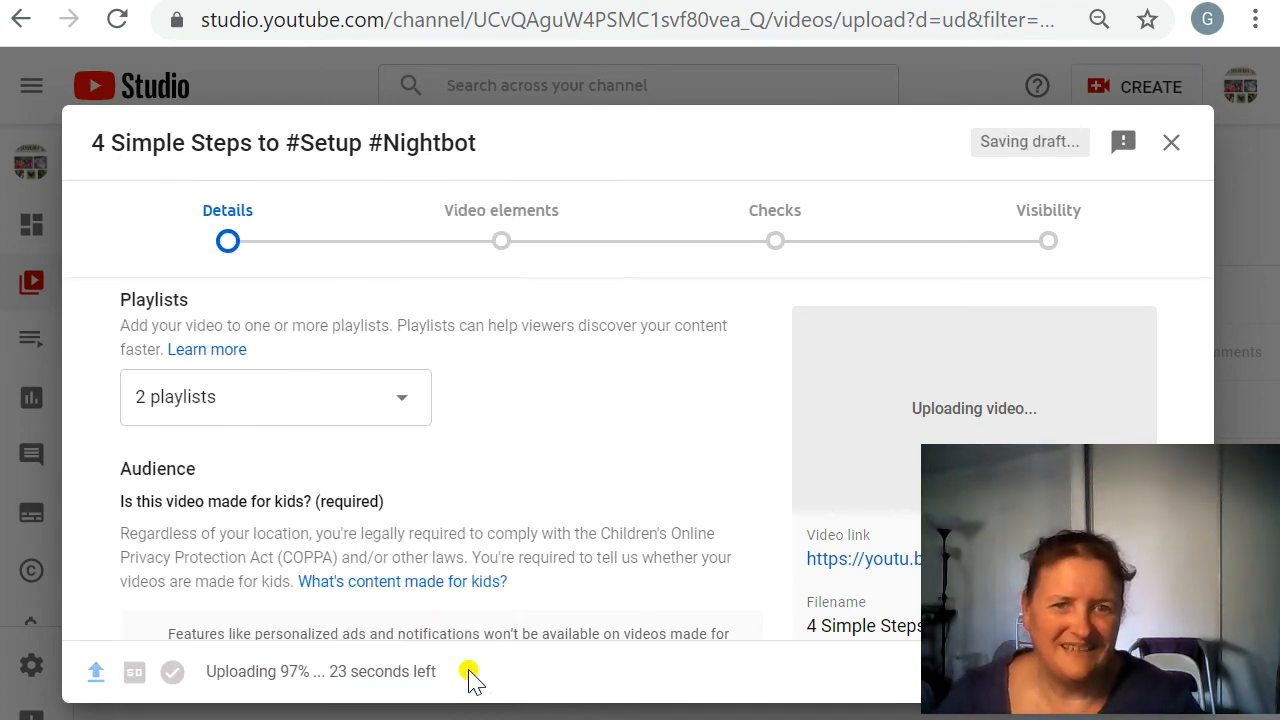
{"action": "scroll", "coordinate": [576, 442], "scroll_direction": "down", "scroll_amount": 3}
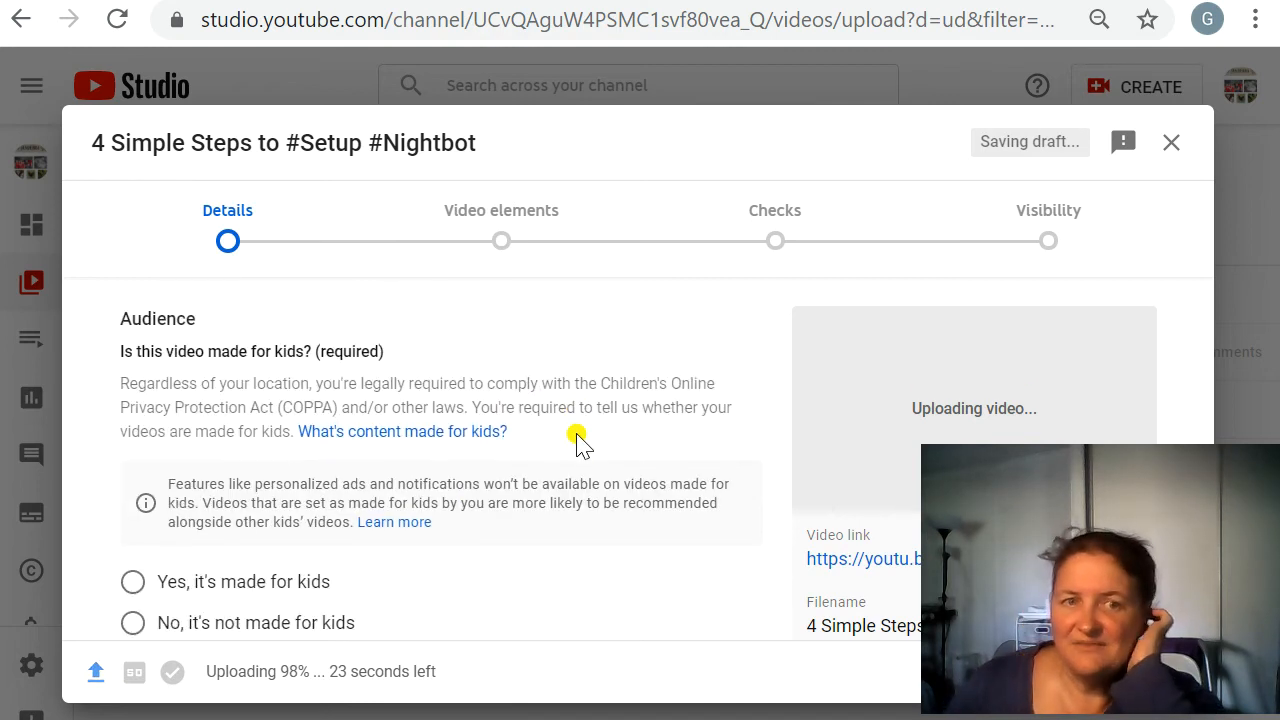
{"action": "scroll", "coordinate": [486, 452], "scroll_direction": "down", "scroll_amount": 3}
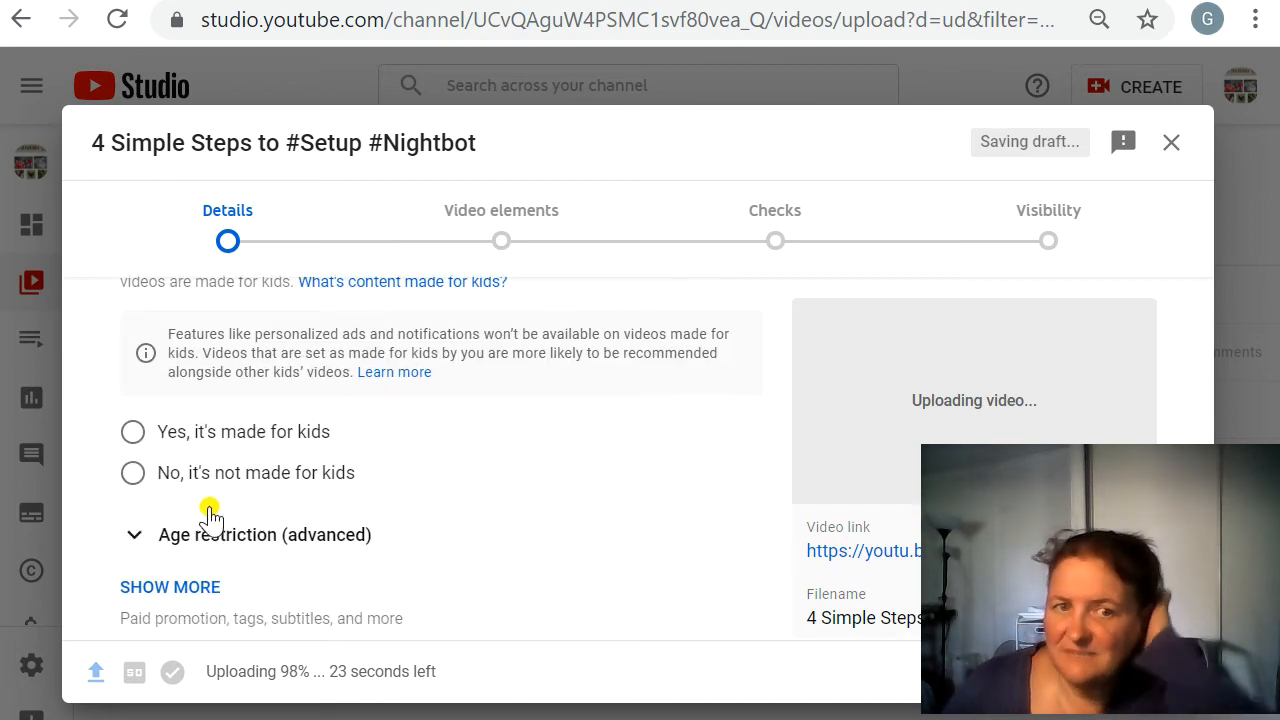
{"action": "left_click", "coordinate": [132, 474]}
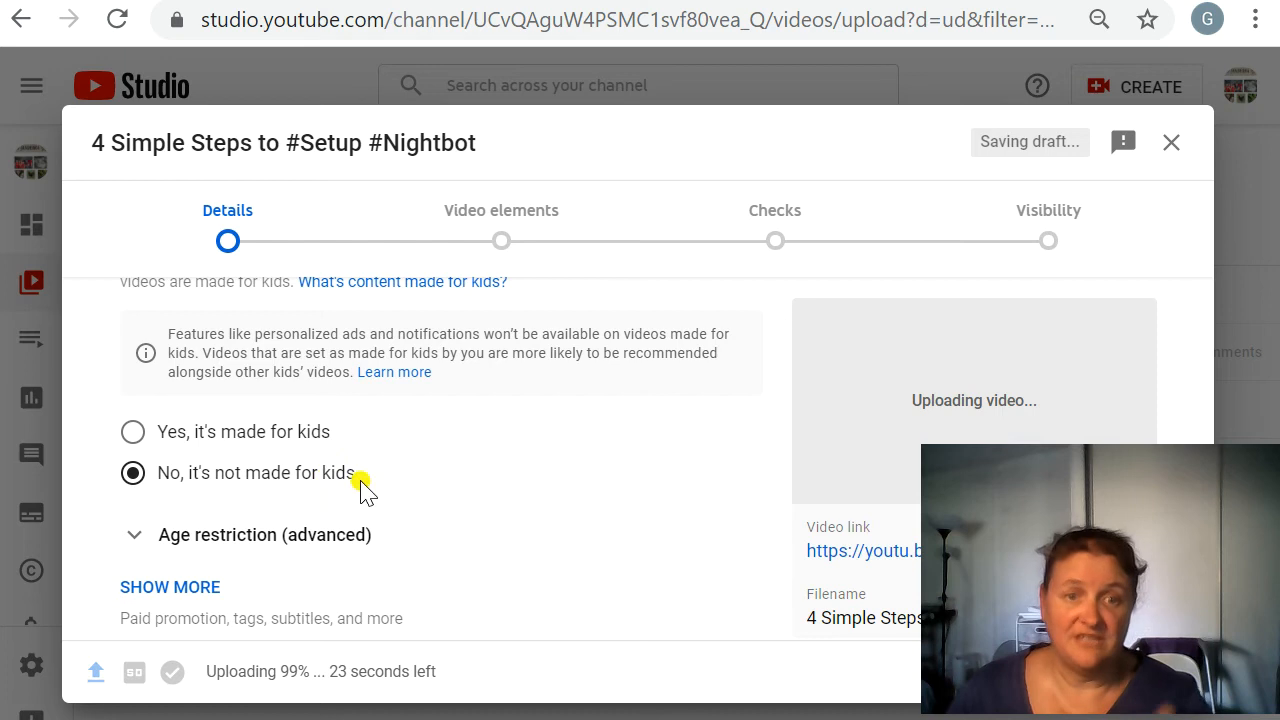
Expand the additional upload details and add "tech tips" to the video's tags.
{"action": "scroll", "coordinate": [500, 490], "scroll_direction": "down", "scroll_amount": 1}
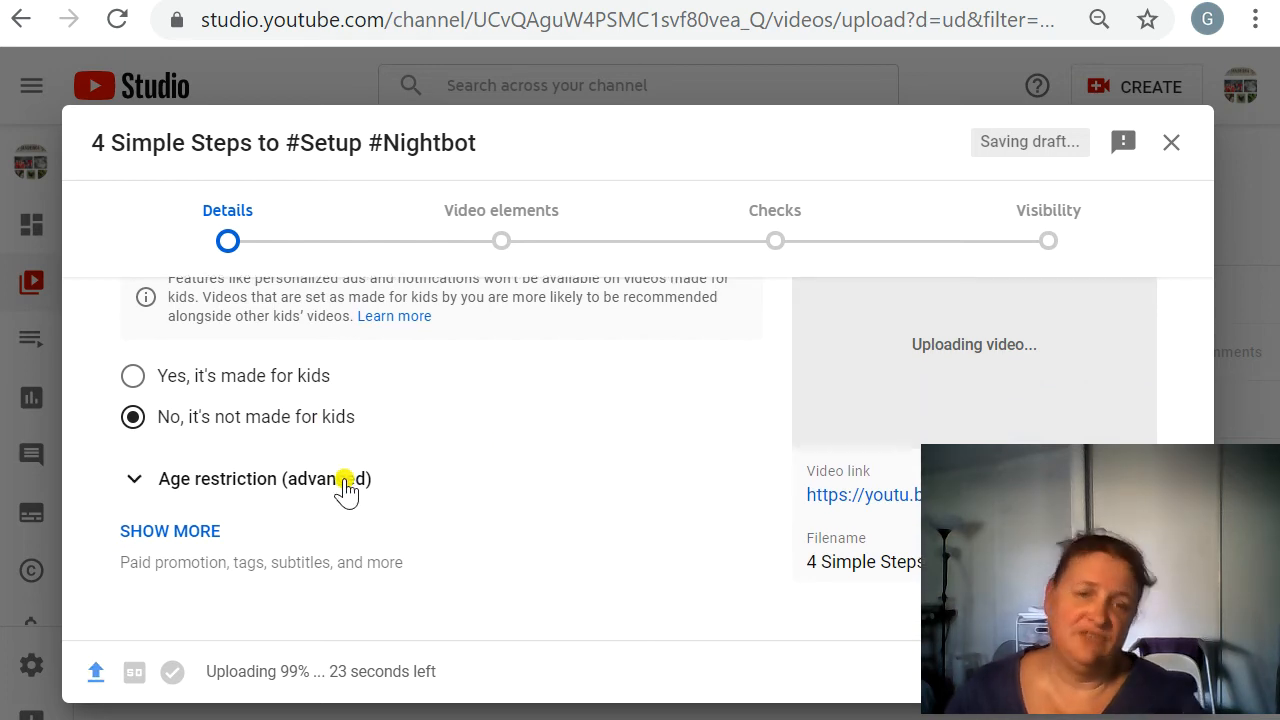
{"action": "left_click", "coordinate": [163, 535]}
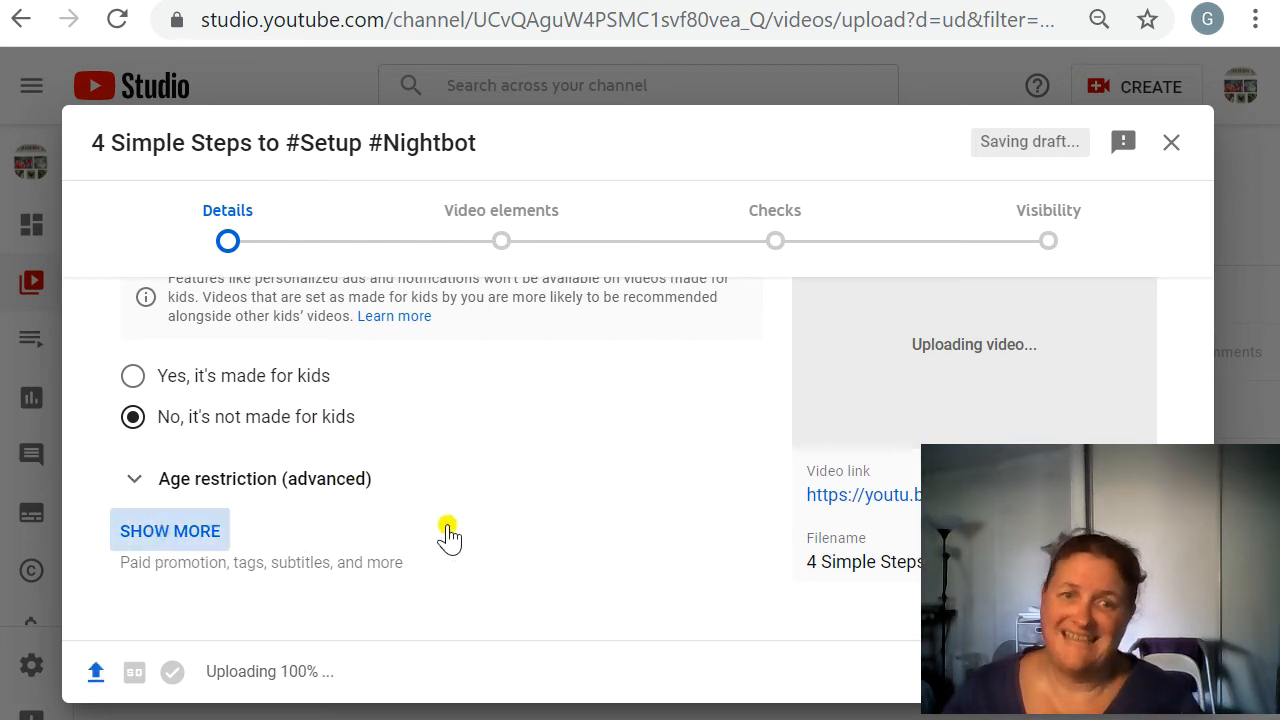
{"action": "scroll", "coordinate": [517, 506], "scroll_direction": "down", "scroll_amount": 5}
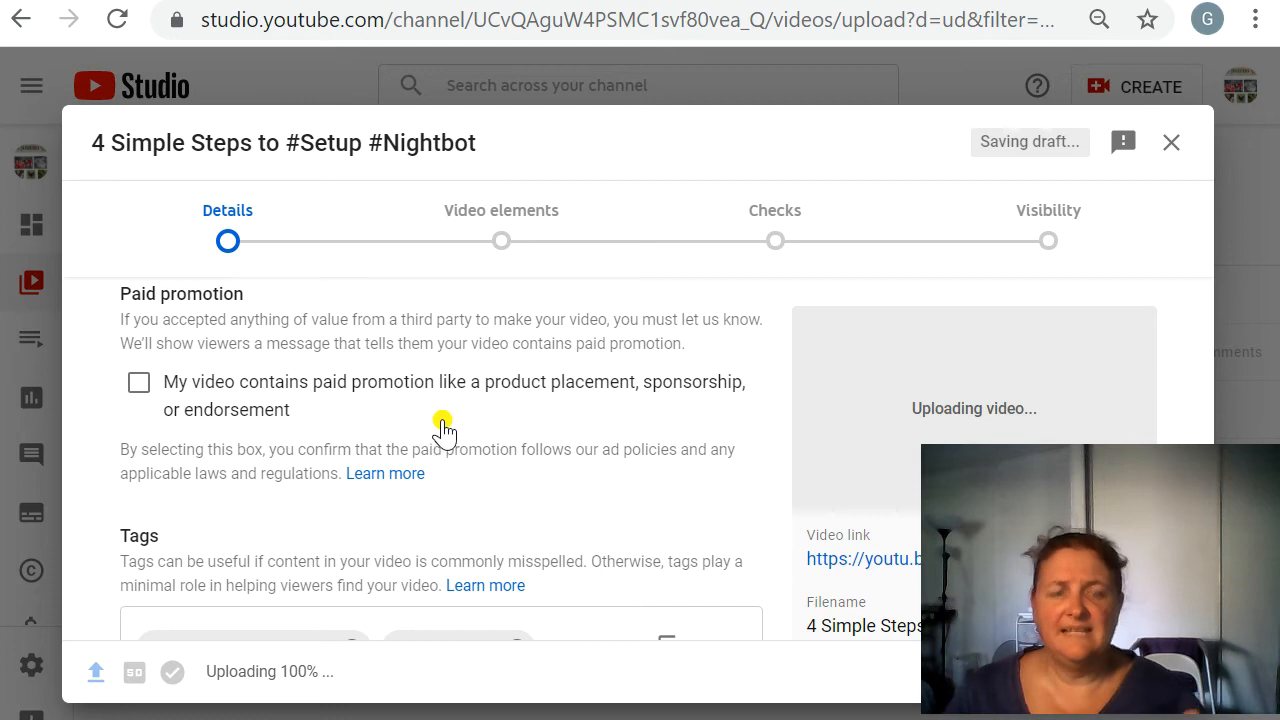
{"action": "scroll", "coordinate": [445, 420], "scroll_direction": "down", "scroll_amount": 2}
{"action": "scroll", "coordinate": [560, 385], "scroll_direction": "down", "scroll_amount": 2}
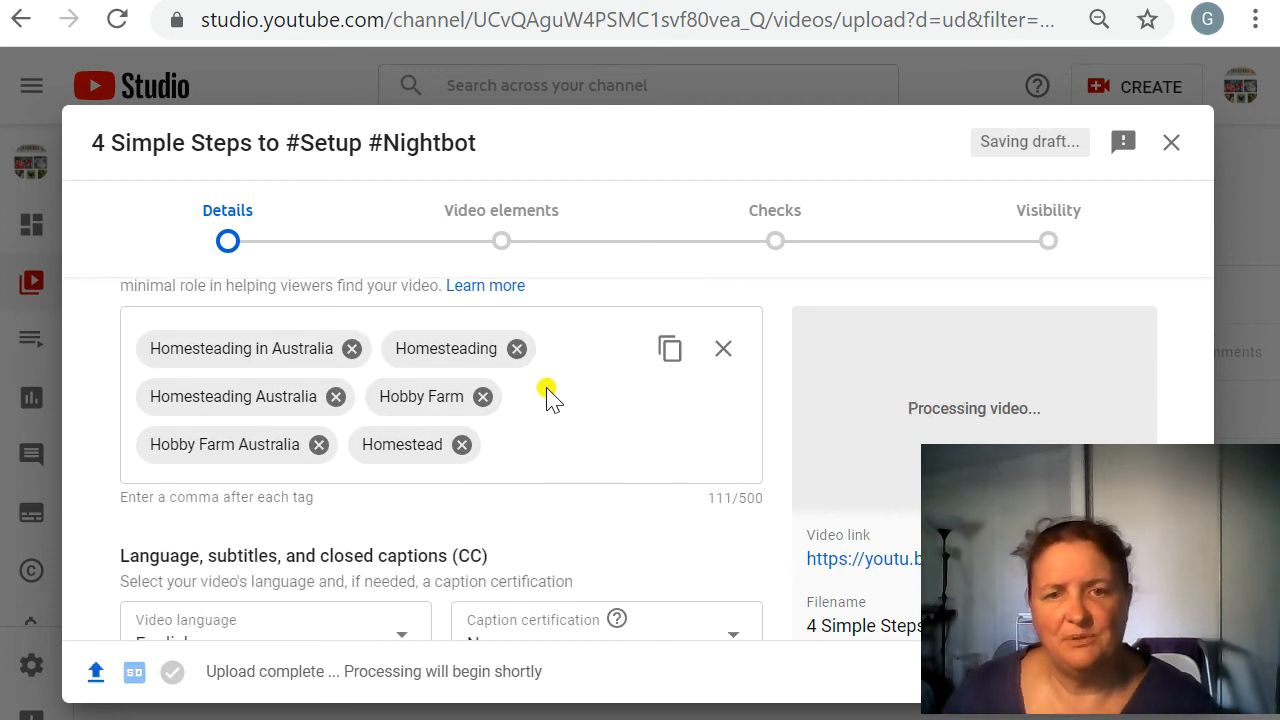
{"action": "left_click", "coordinate": [551, 443]}
{"action": "type", "text": "tech t"}
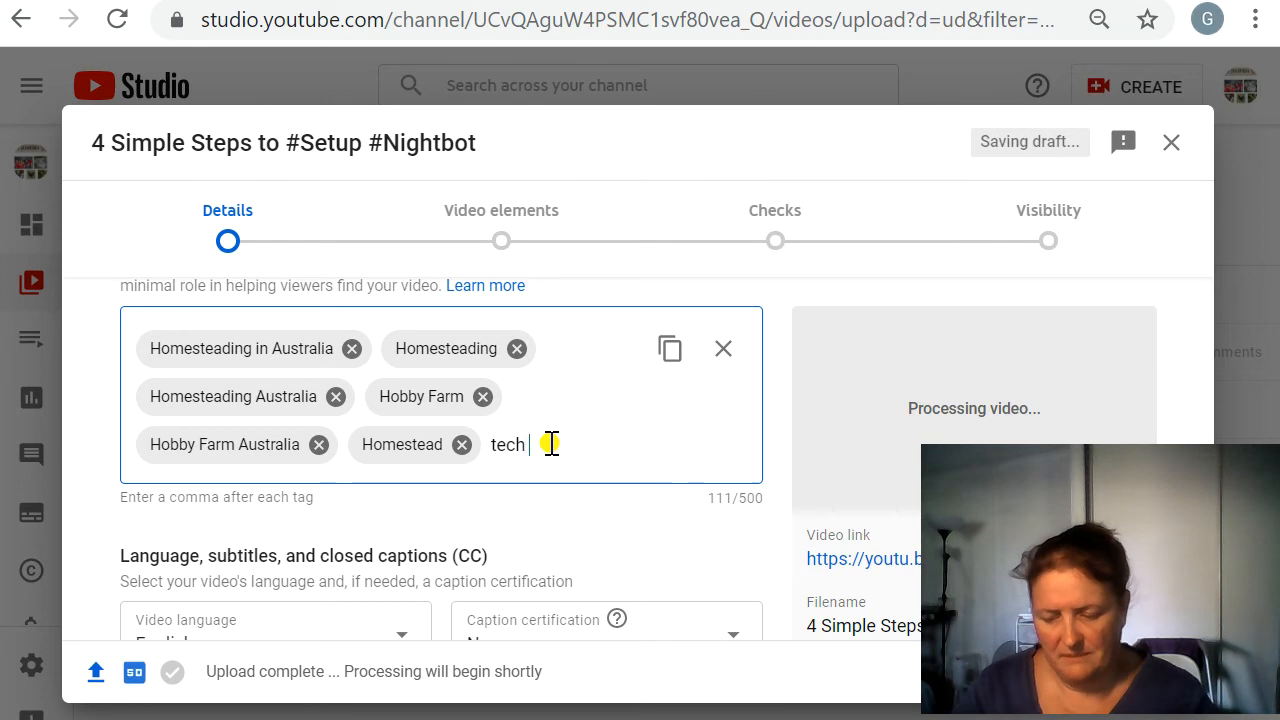
{"action": "type", "text": "ips,"}
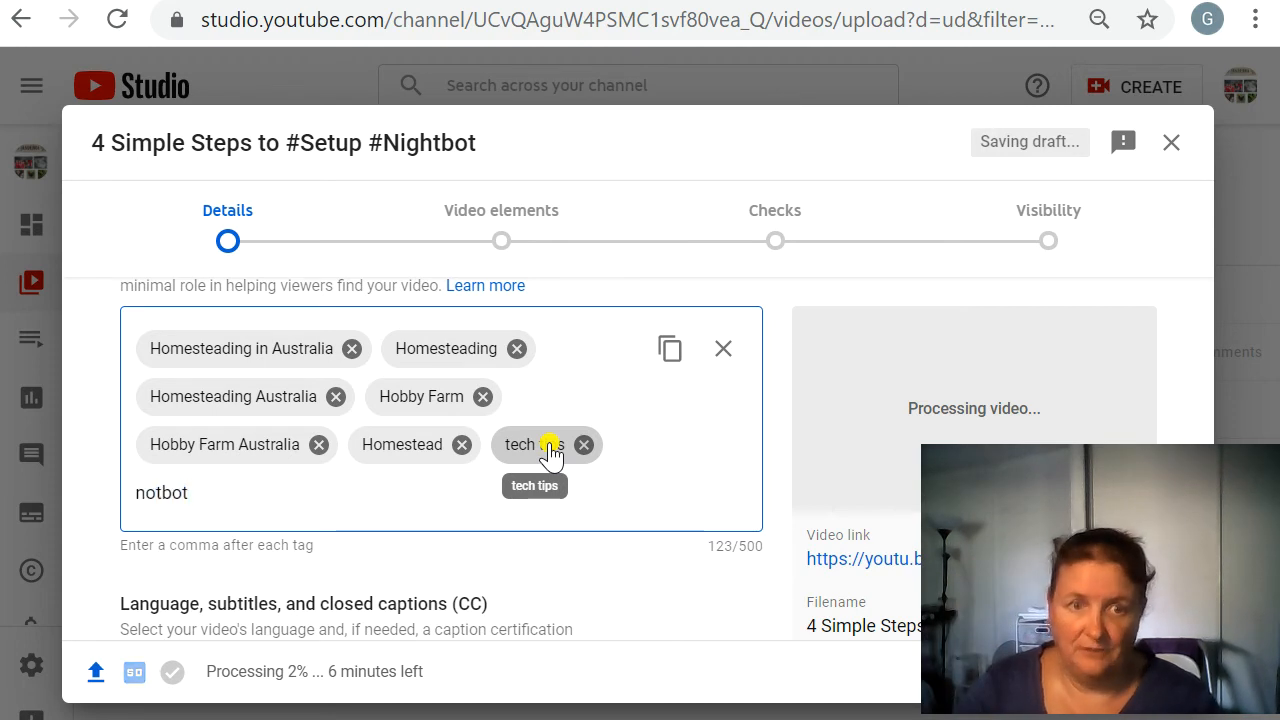
Correct the mistyped tag entry and add it as the tag "nightbot".
{"action": "key", "text": "BackSpace"}
{"action": "key", "text": "BackSpace"}
{"action": "key", "text": "BackSpace"}
{"action": "key", "text": "BackSpace"}
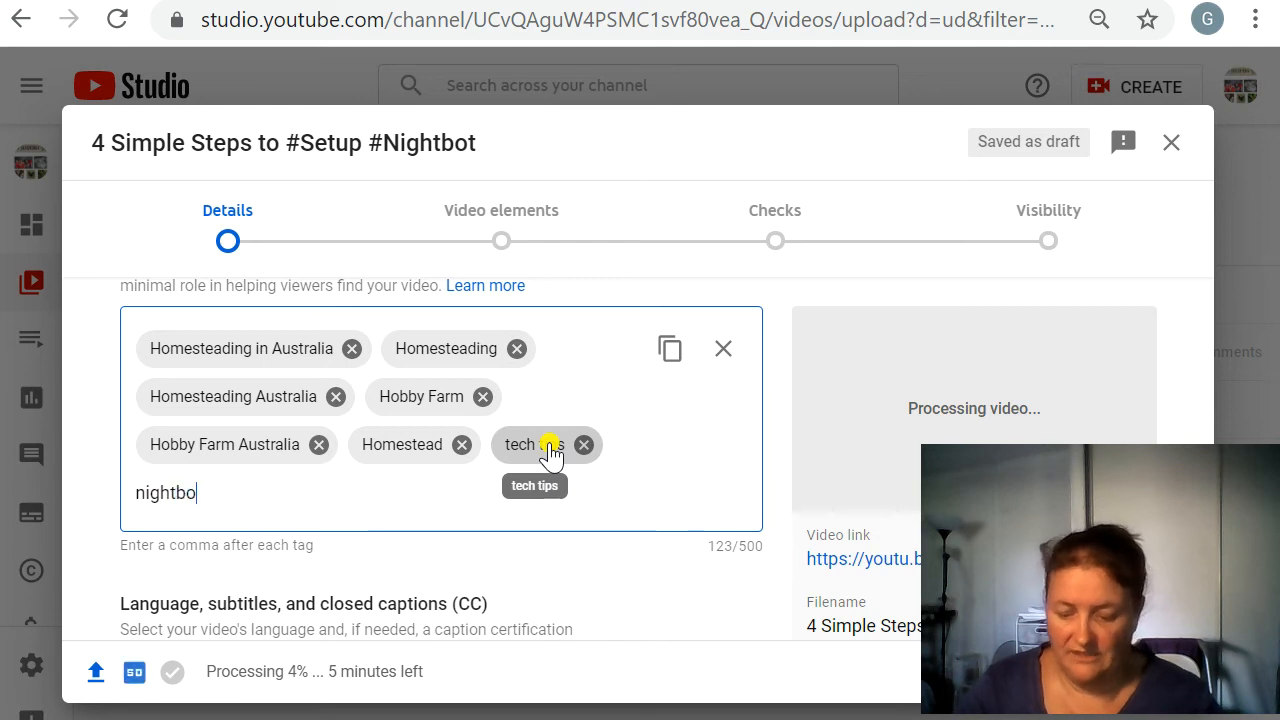
{"action": "type", "text": "nightbot"}
{"action": "key", "text": "comma"}
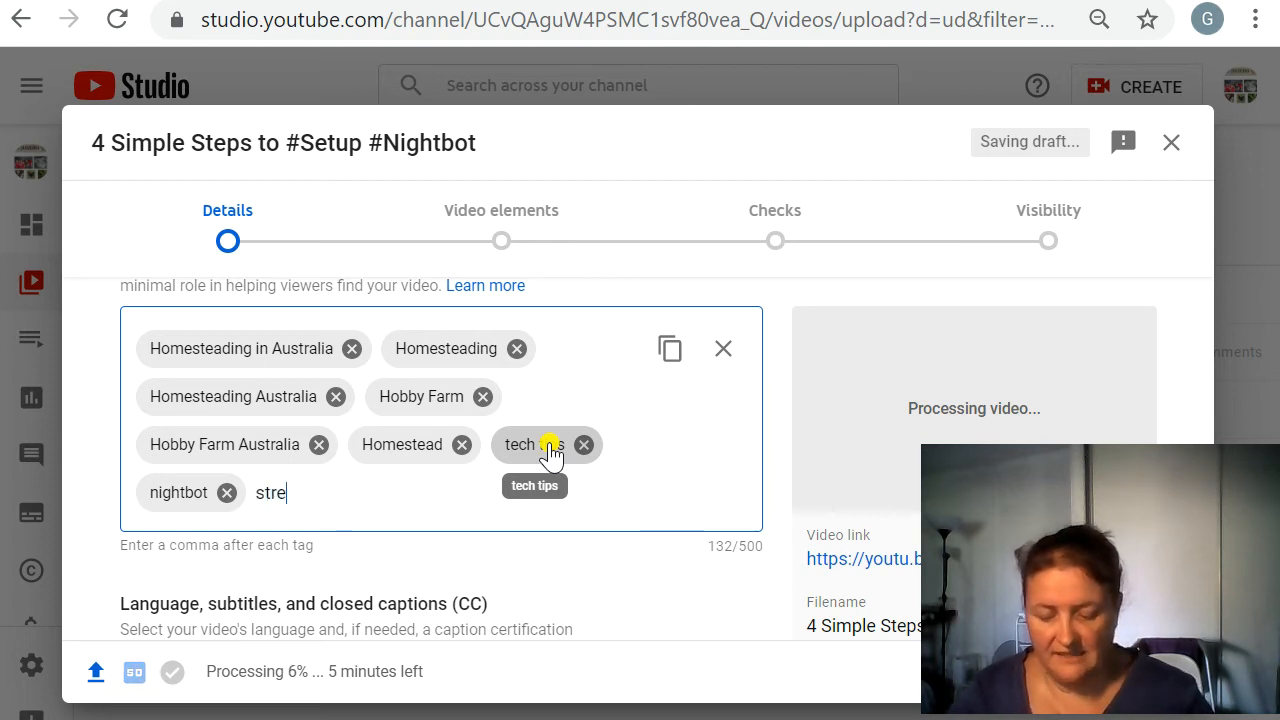
Add the tags "live stream" and "streamyard" to the video.
{"action": "key", "text": "BackSpace"}
{"action": "key", "text": "BackSpace"}
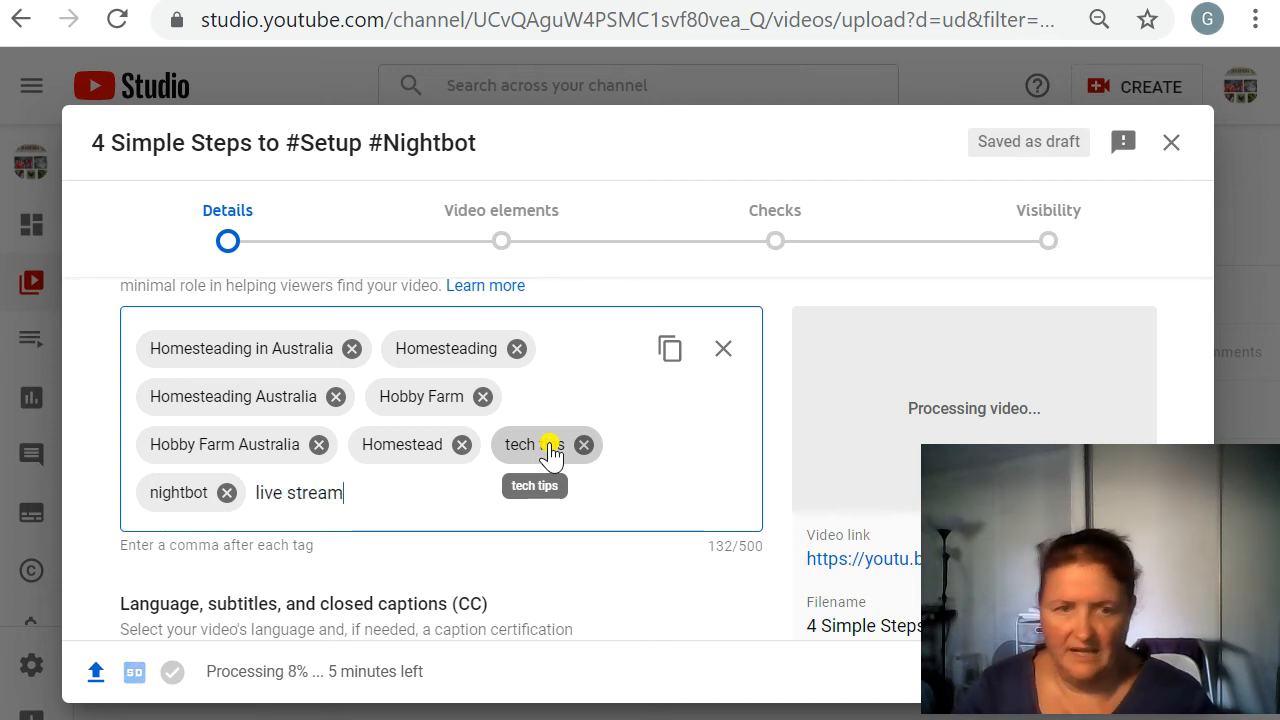
{"action": "type", "text": "live stream"}
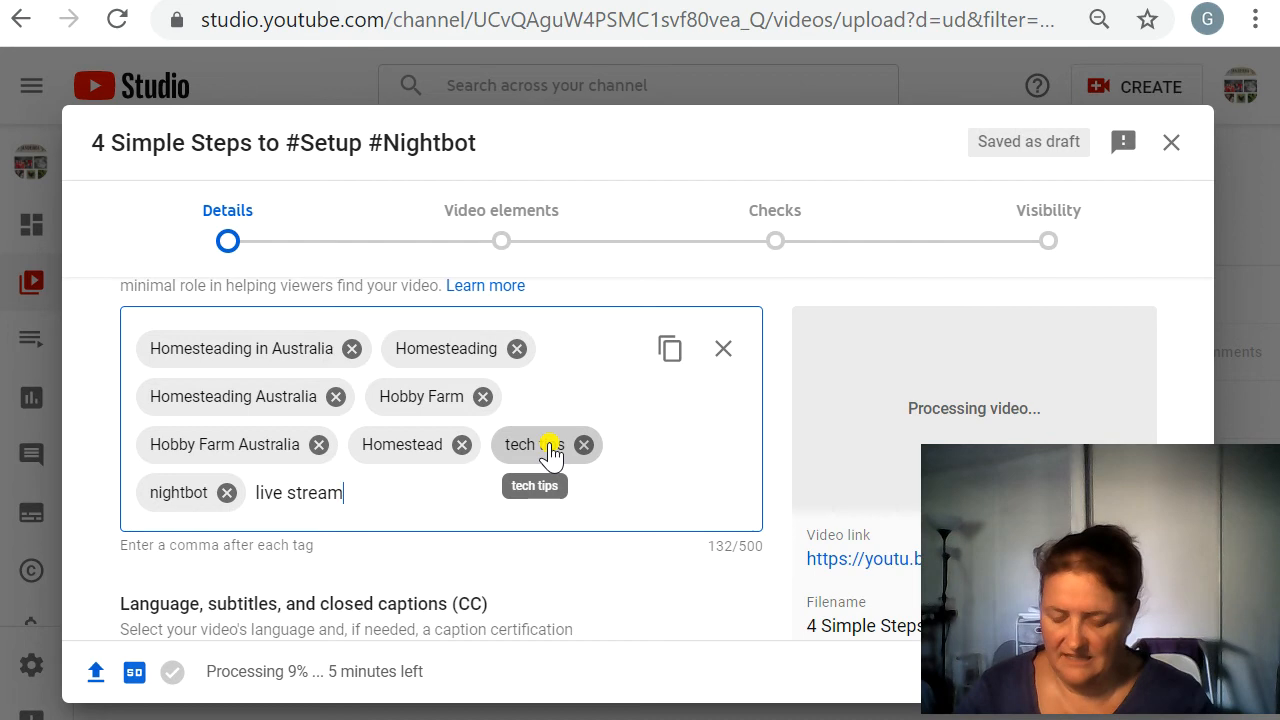
{"action": "key", "text": "comma"}
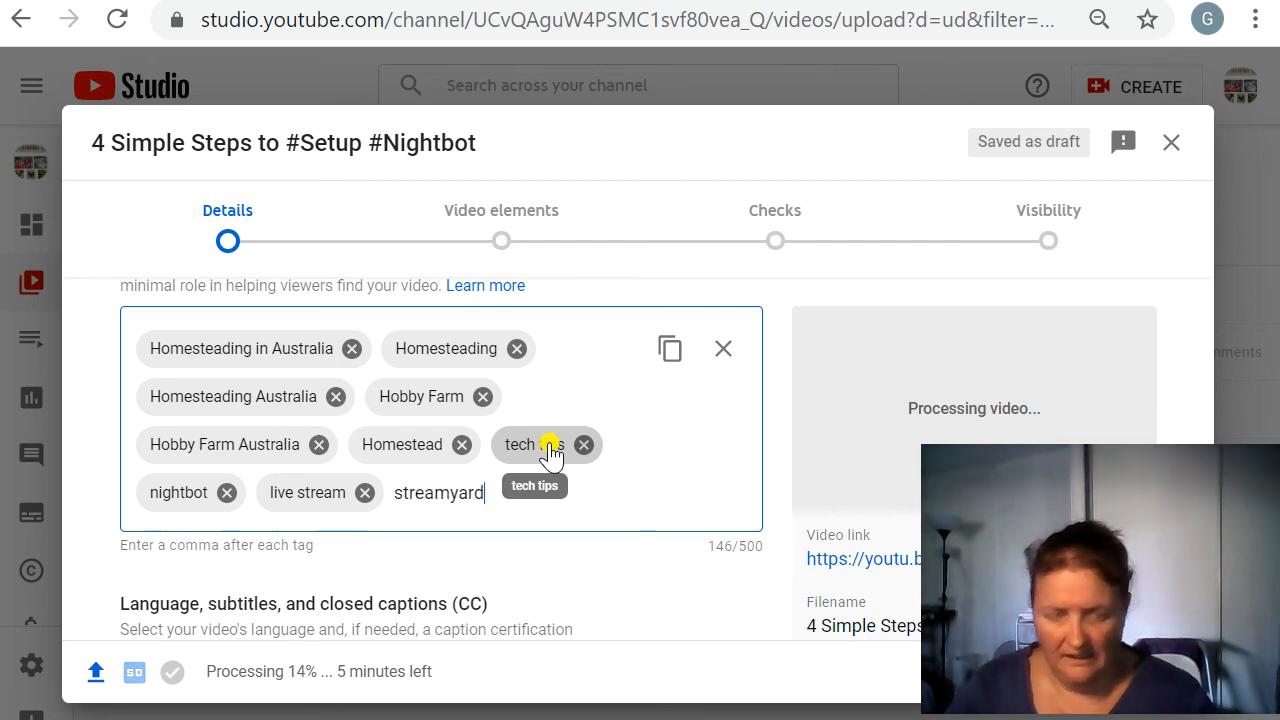
{"action": "key", "text": "comma"}
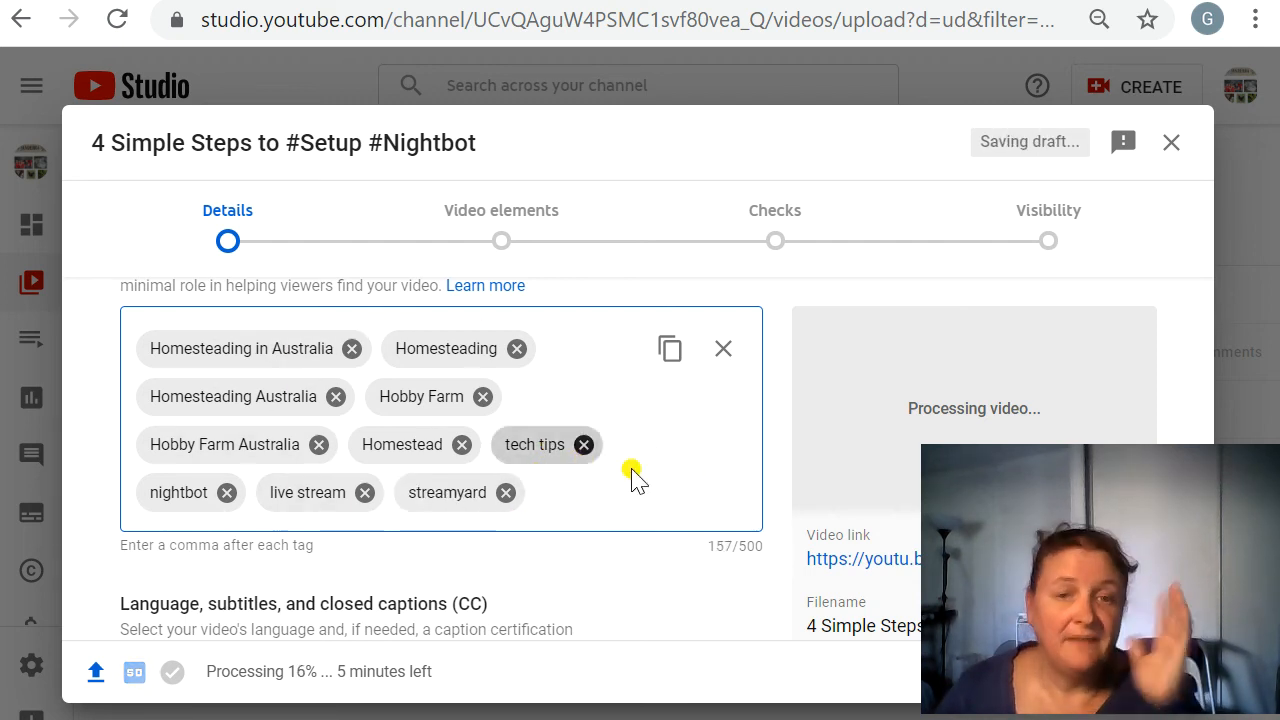
{"action": "scroll", "coordinate": [662, 478], "scroll_direction": "down", "scroll_amount": 3}
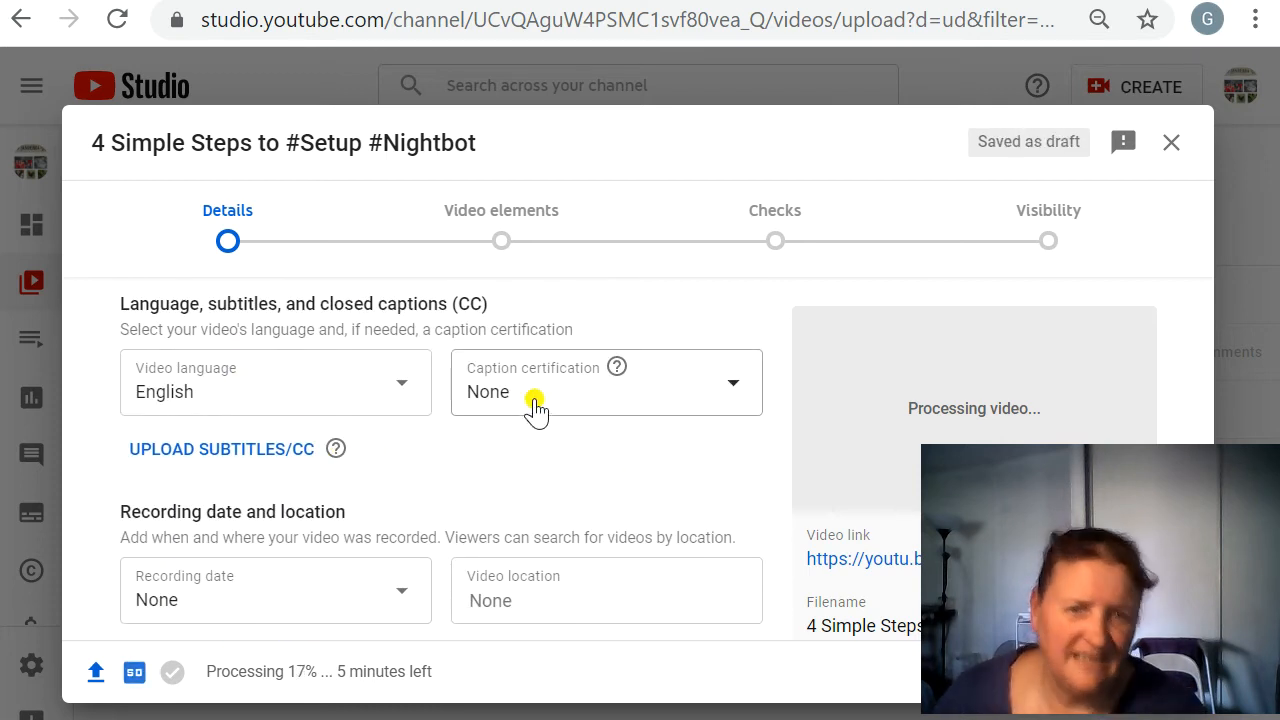
{"action": "scroll", "coordinate": [418, 490], "scroll_direction": "down", "scroll_amount": 1}
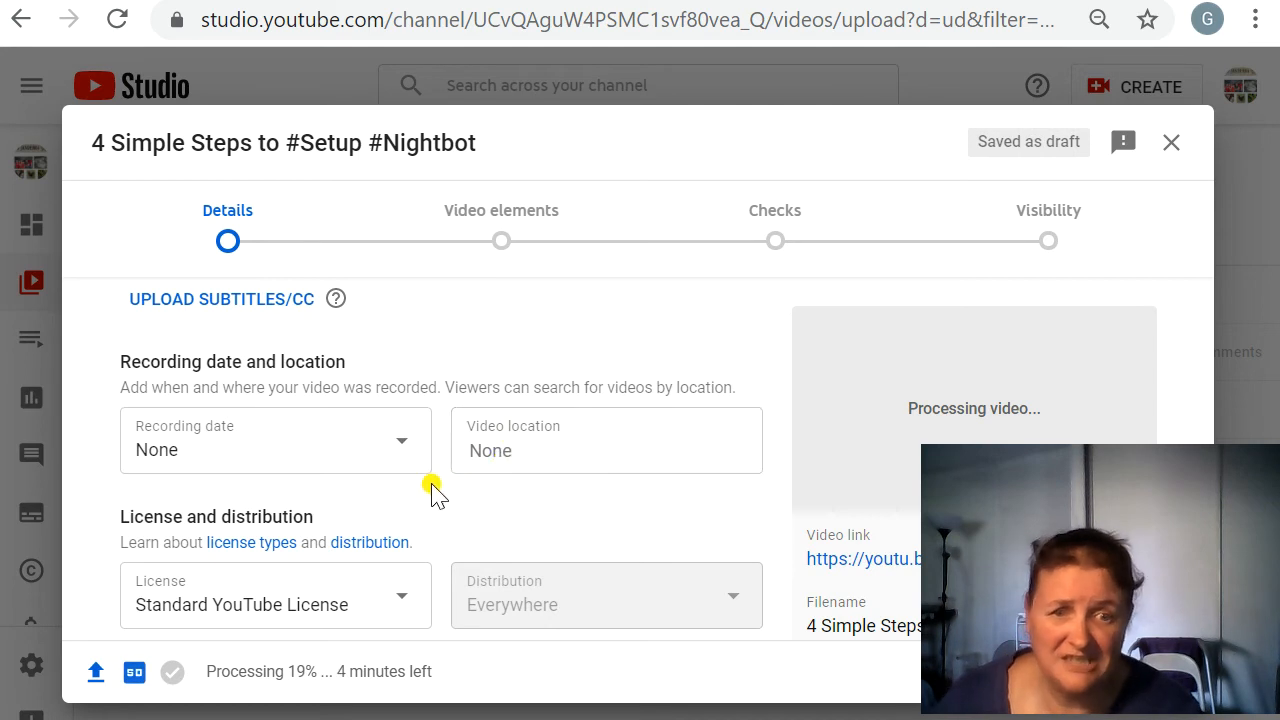
{"action": "left_click", "coordinate": [525, 450]}
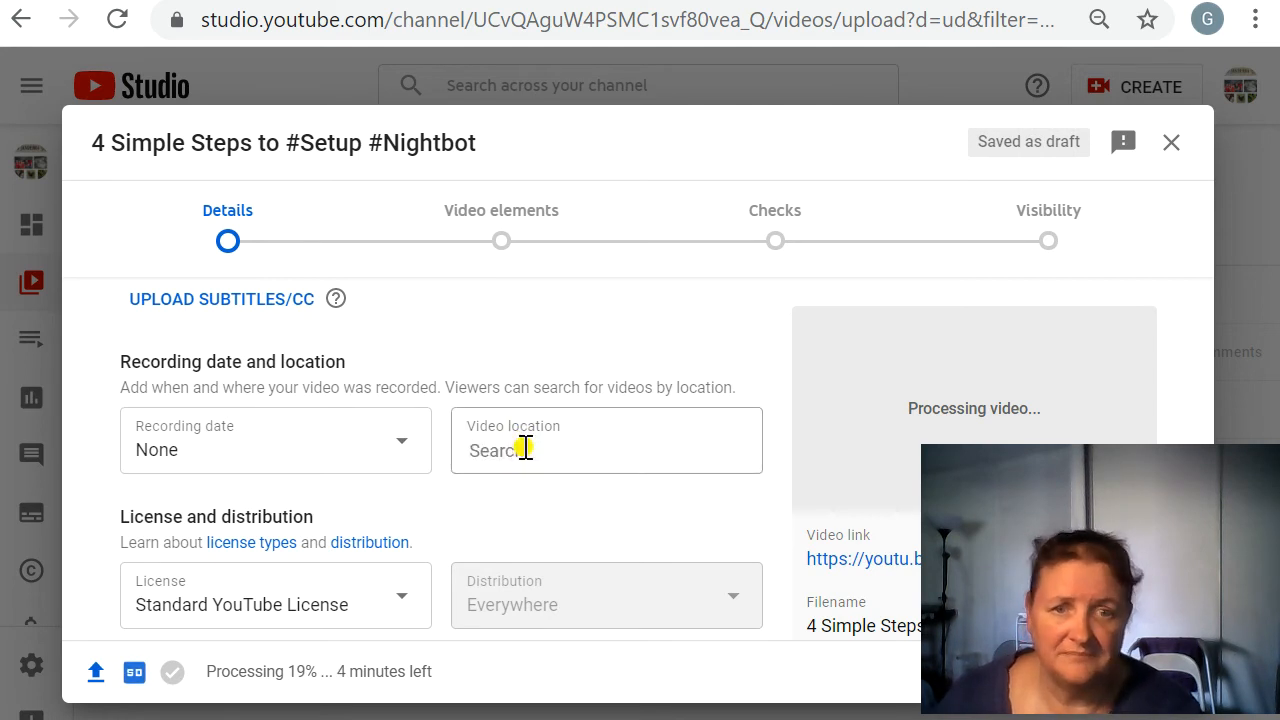
{"action": "type", "text": "Aust"}
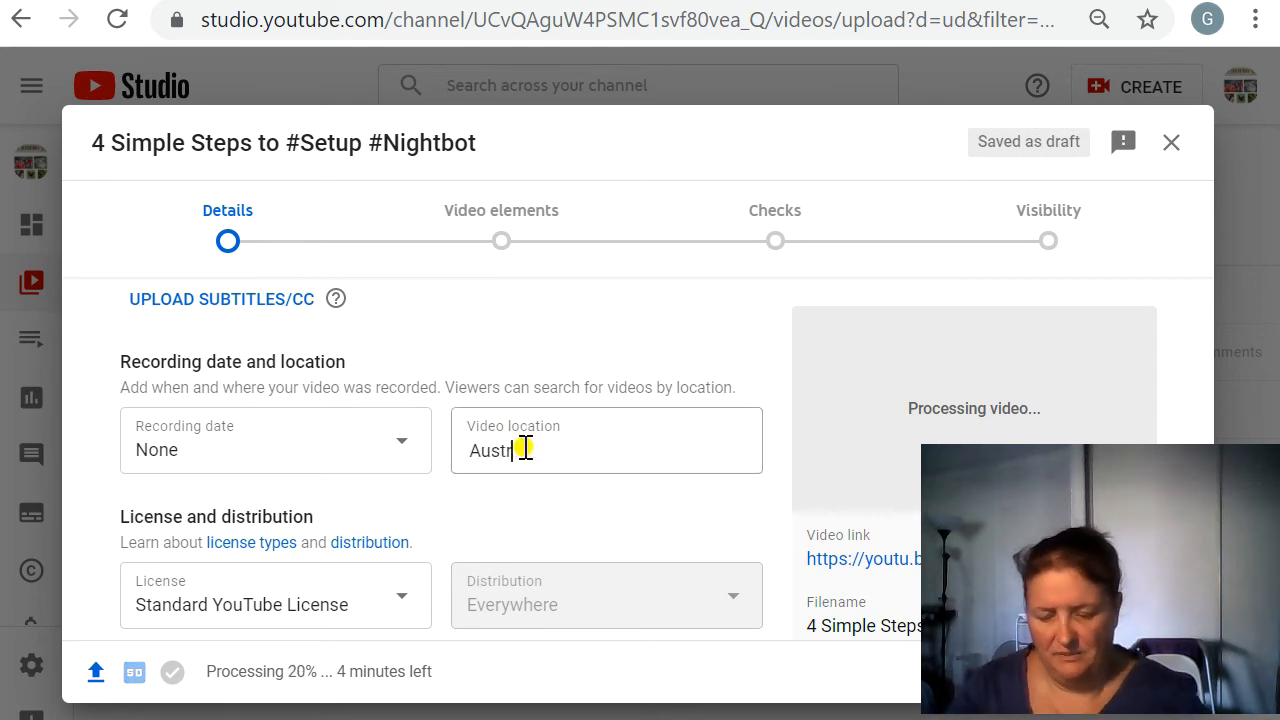
{"action": "type", "text": "r"}
{"action": "key", "text": "BackSpace"}
{"action": "key", "text": "BackSpace"}
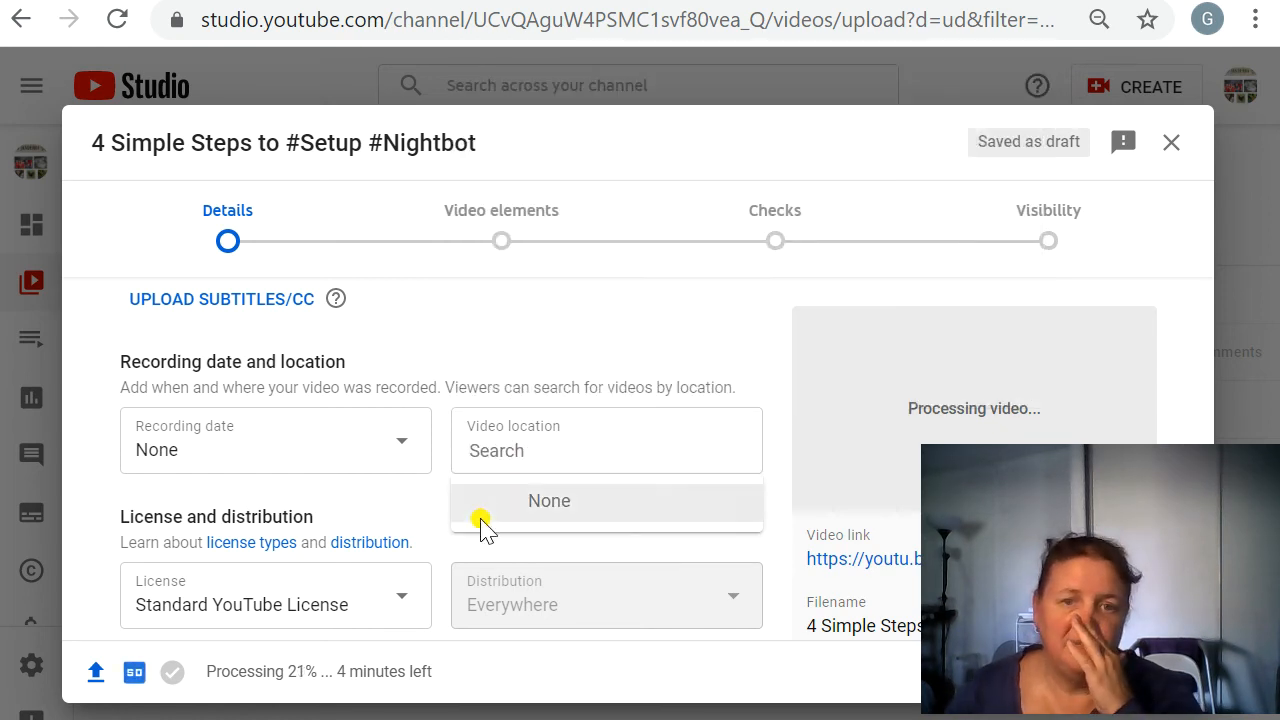
{"action": "left_click", "coordinate": [481, 529]}
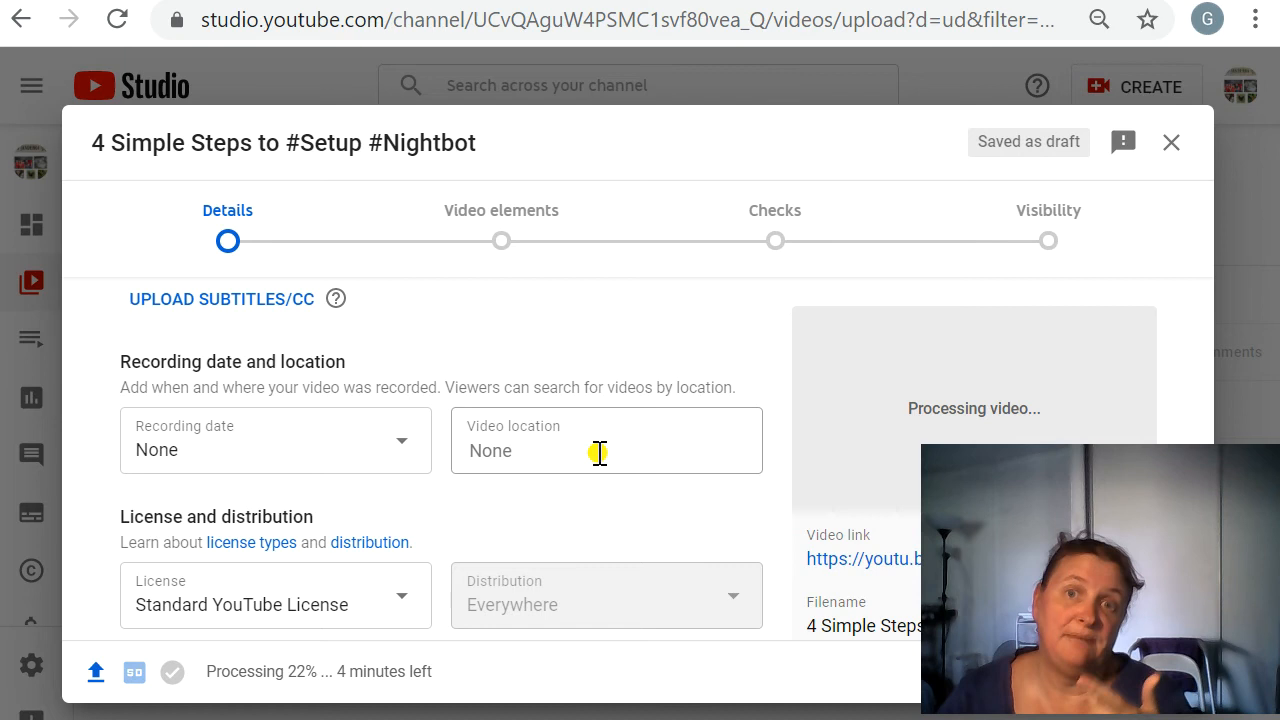
Set the video's category to Howto & Style, leaving embedding, subscriber notification and Shorts sampling allowed.
{"action": "scroll", "coordinate": [600, 453], "scroll_direction": "down", "scroll_amount": 3}
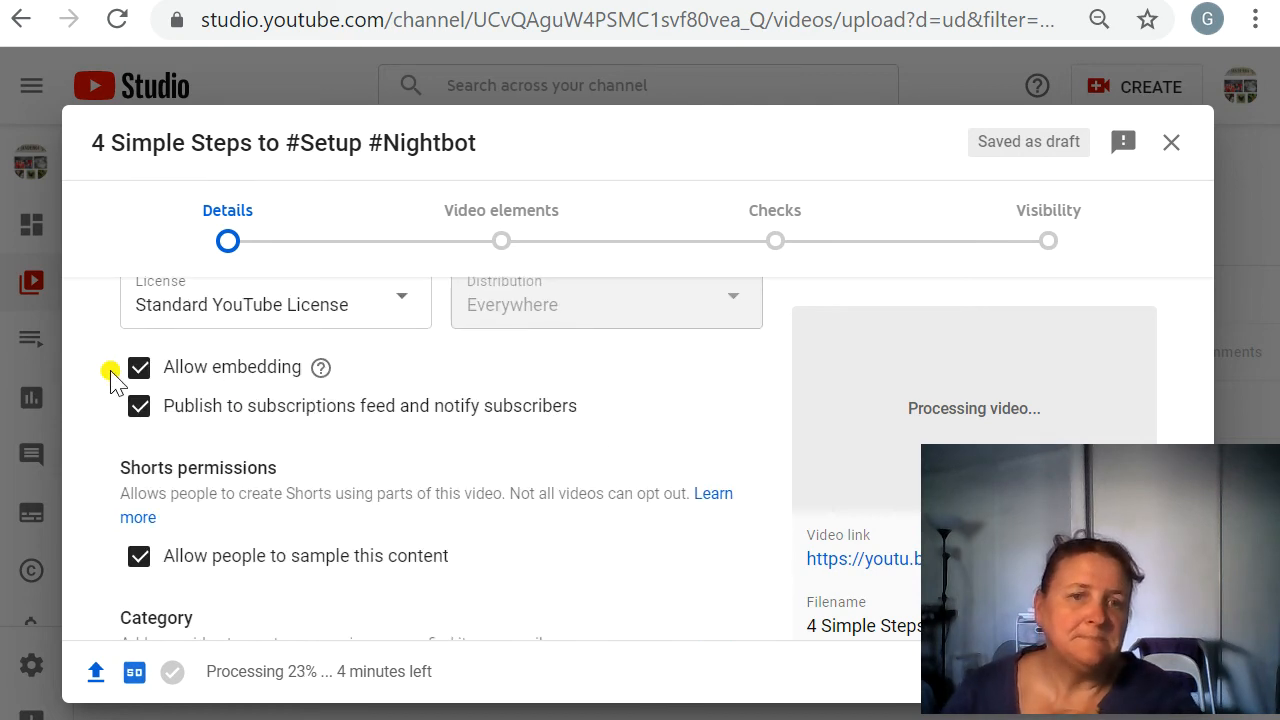
{"action": "scroll", "coordinate": [494, 556], "scroll_direction": "down", "scroll_amount": 2}
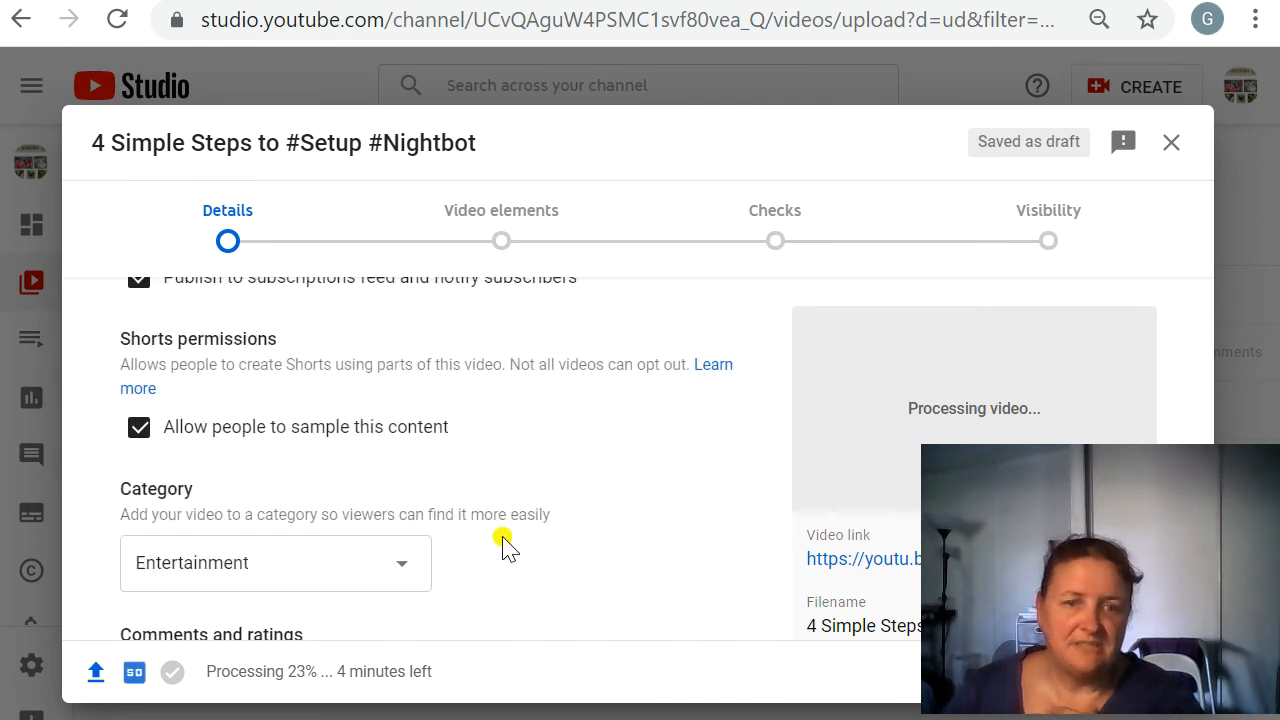
{"action": "left_click", "coordinate": [402, 548]}
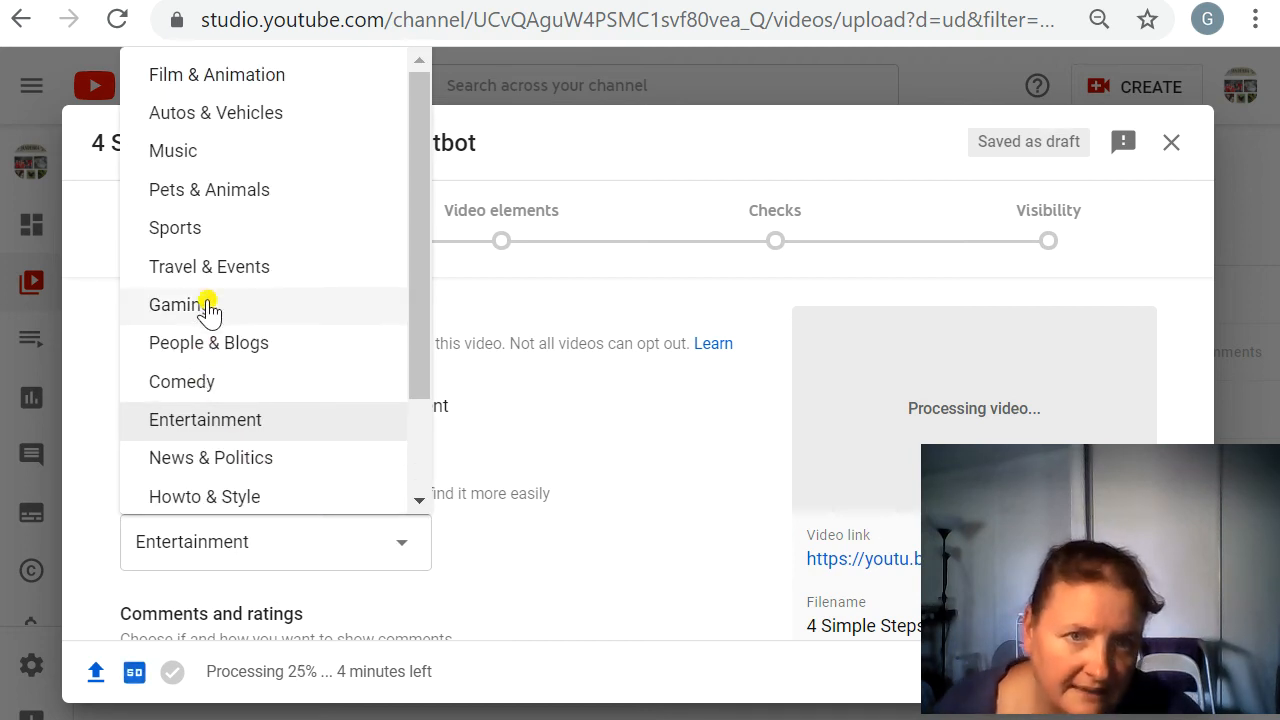
{"action": "scroll", "coordinate": [224, 195], "scroll_direction": "down", "scroll_amount": 2}
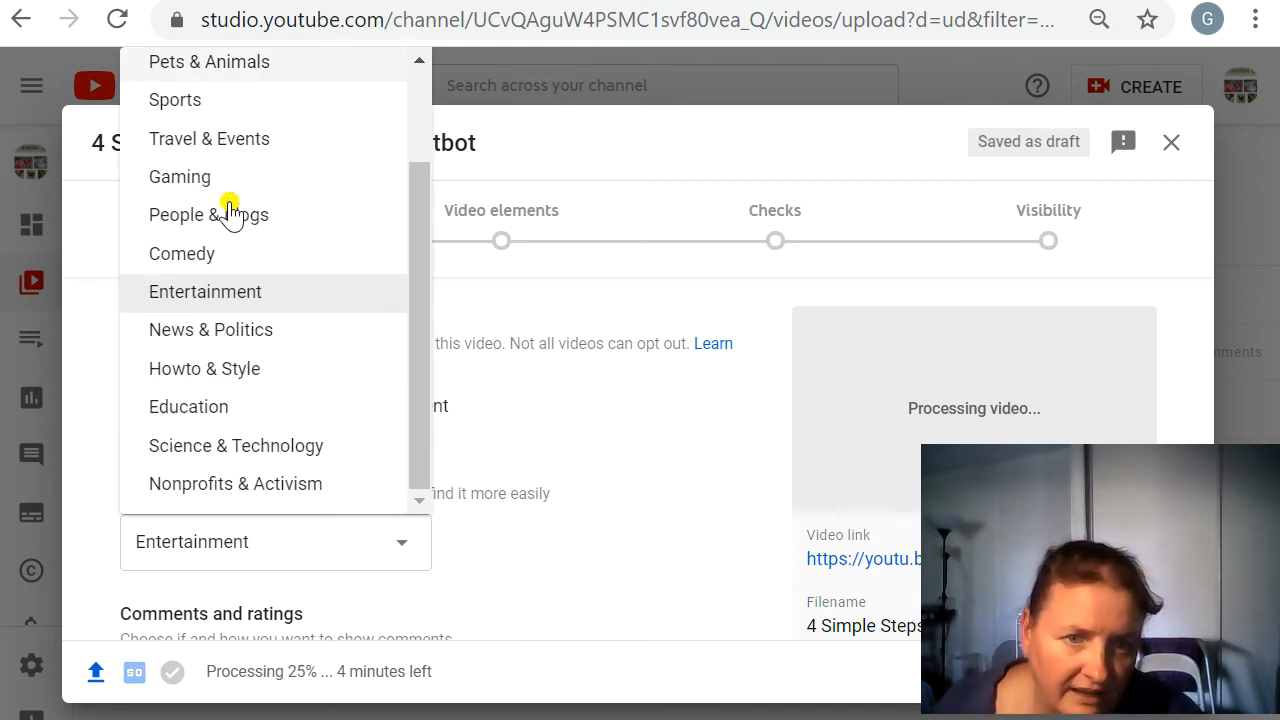
{"action": "left_click", "coordinate": [188, 408]}
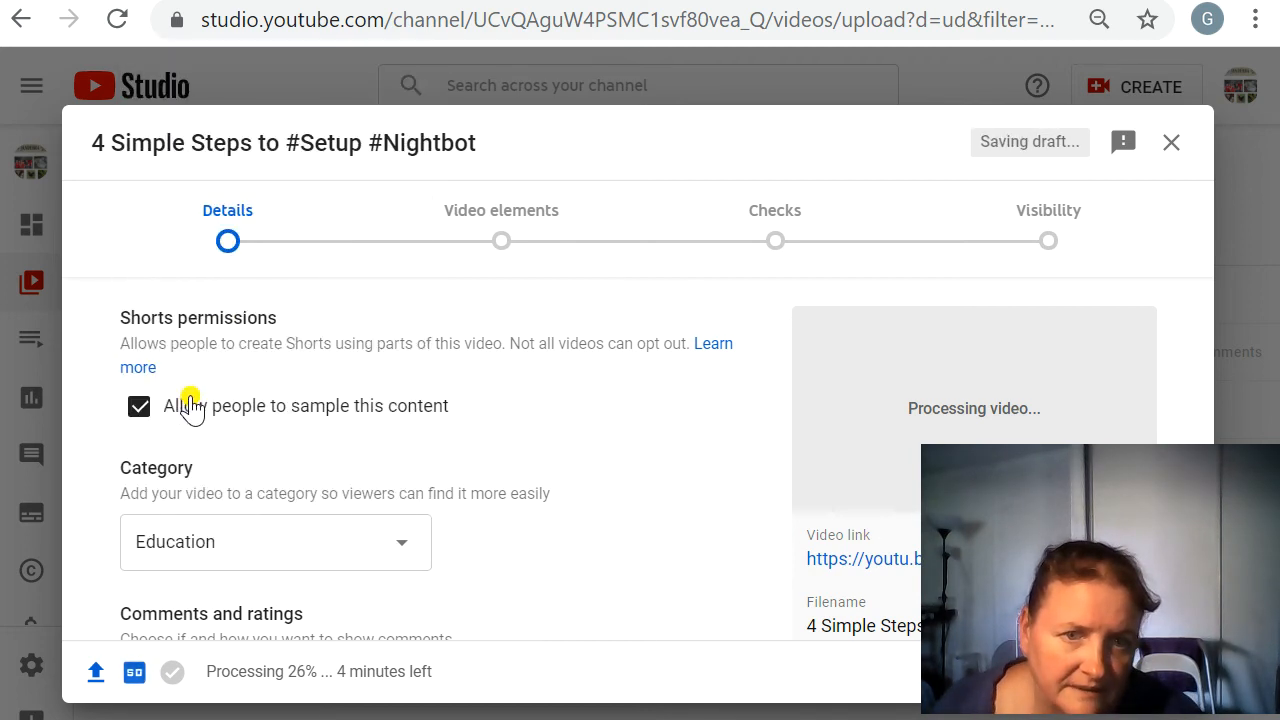
{"action": "left_click", "coordinate": [243, 540]}
{"action": "left_click", "coordinate": [196, 369]}
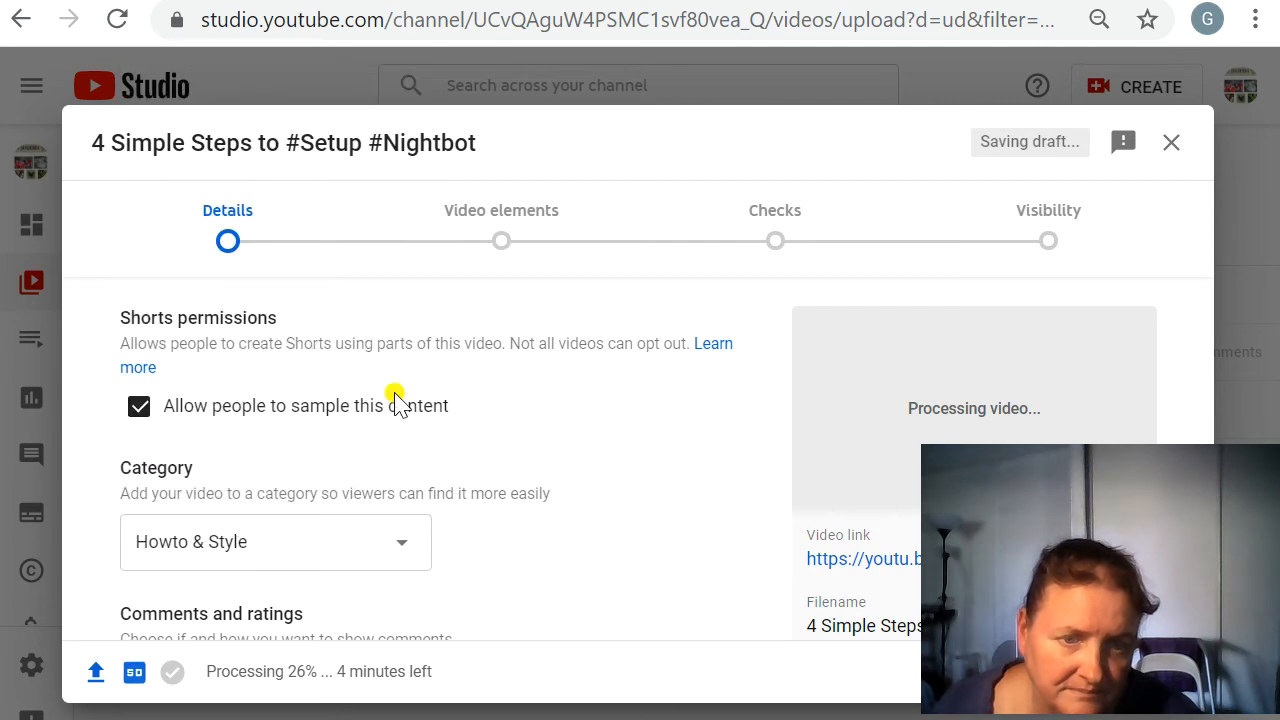
Check the comments and ratings settings, then finish the details and proceed to the Video elements stage.
{"action": "scroll", "coordinate": [567, 490], "scroll_direction": "down", "scroll_amount": 2}
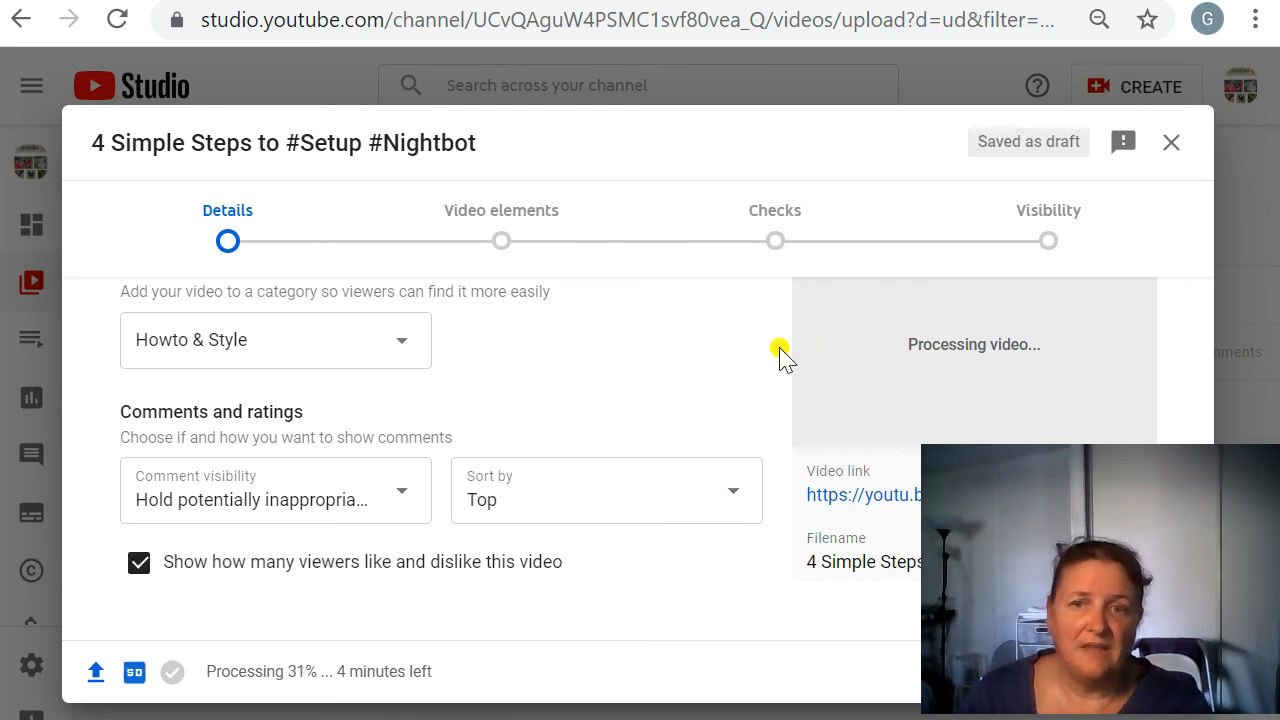
{"action": "scroll", "coordinate": [714, 371], "scroll_direction": "up", "scroll_amount": 5}
{"action": "left_click_drag", "start_coordinate": [1072, 543], "coordinate": [1071, 414]}
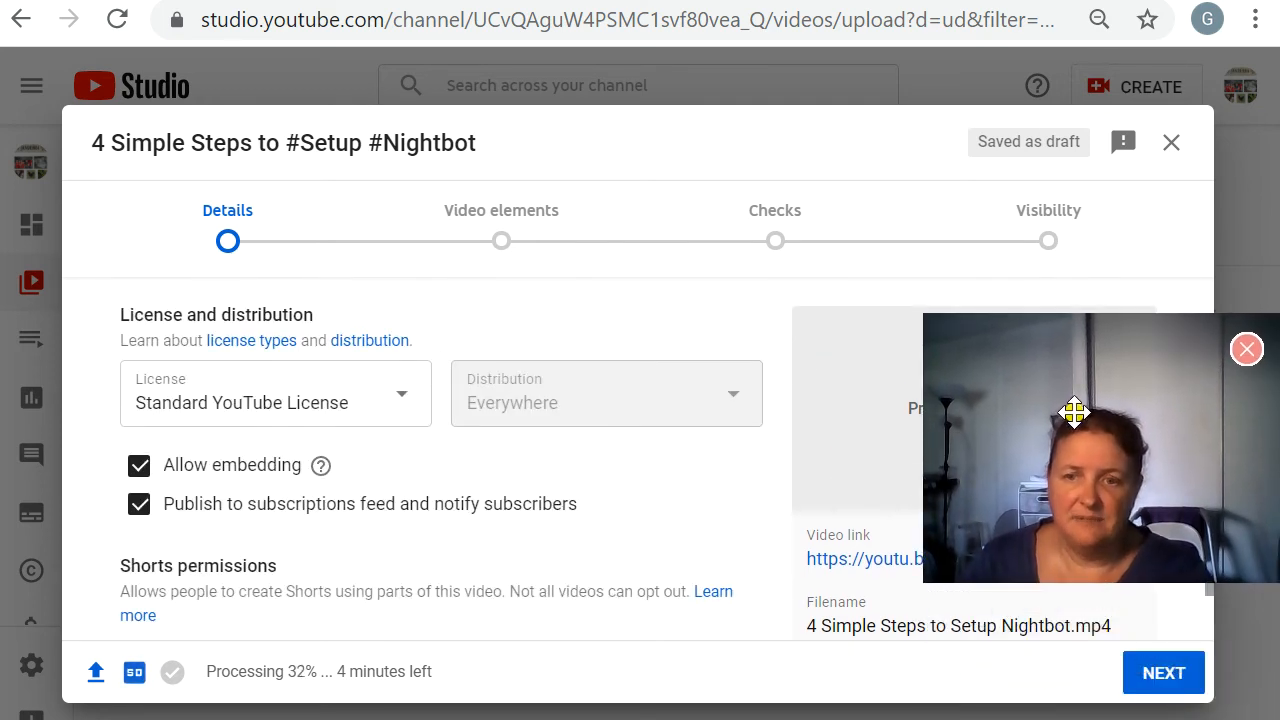
{"action": "left_click", "coordinate": [1165, 677]}
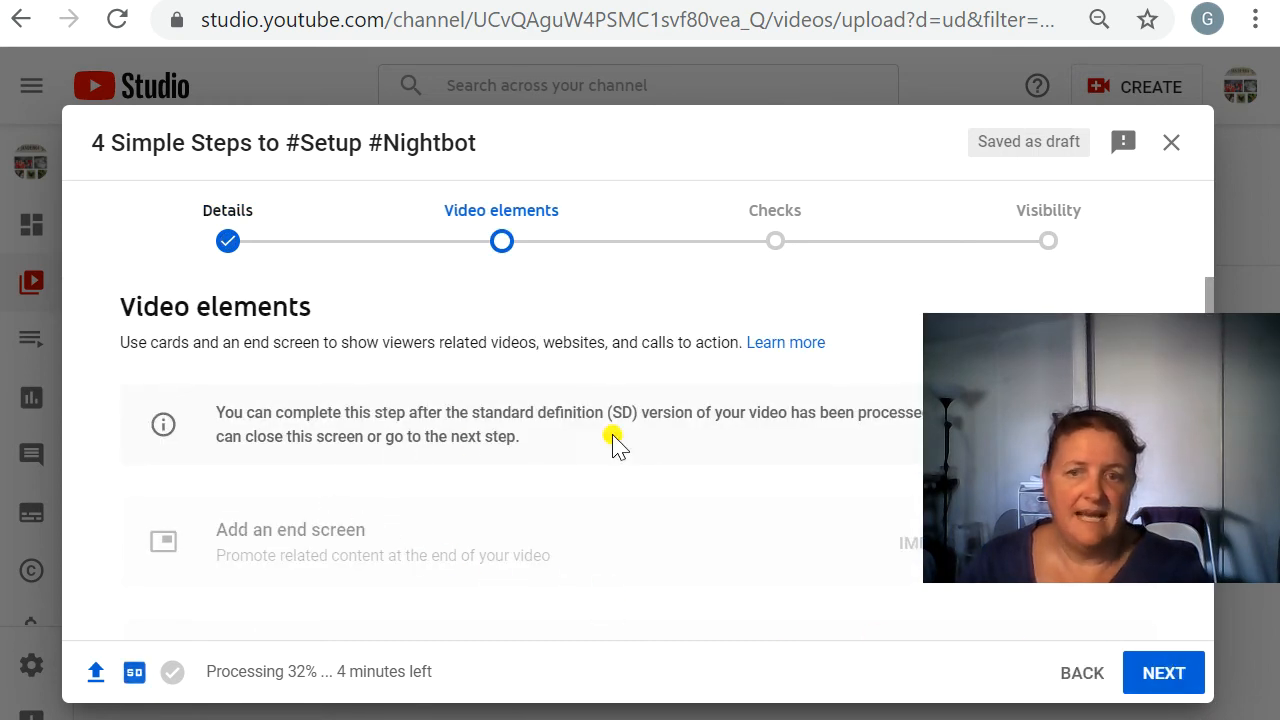
Skip the end screen and cards, continue to the Checks stage and review its copyright section.
{"action": "left_click_drag", "start_coordinate": [1029, 429], "coordinate": [1014, 134]}
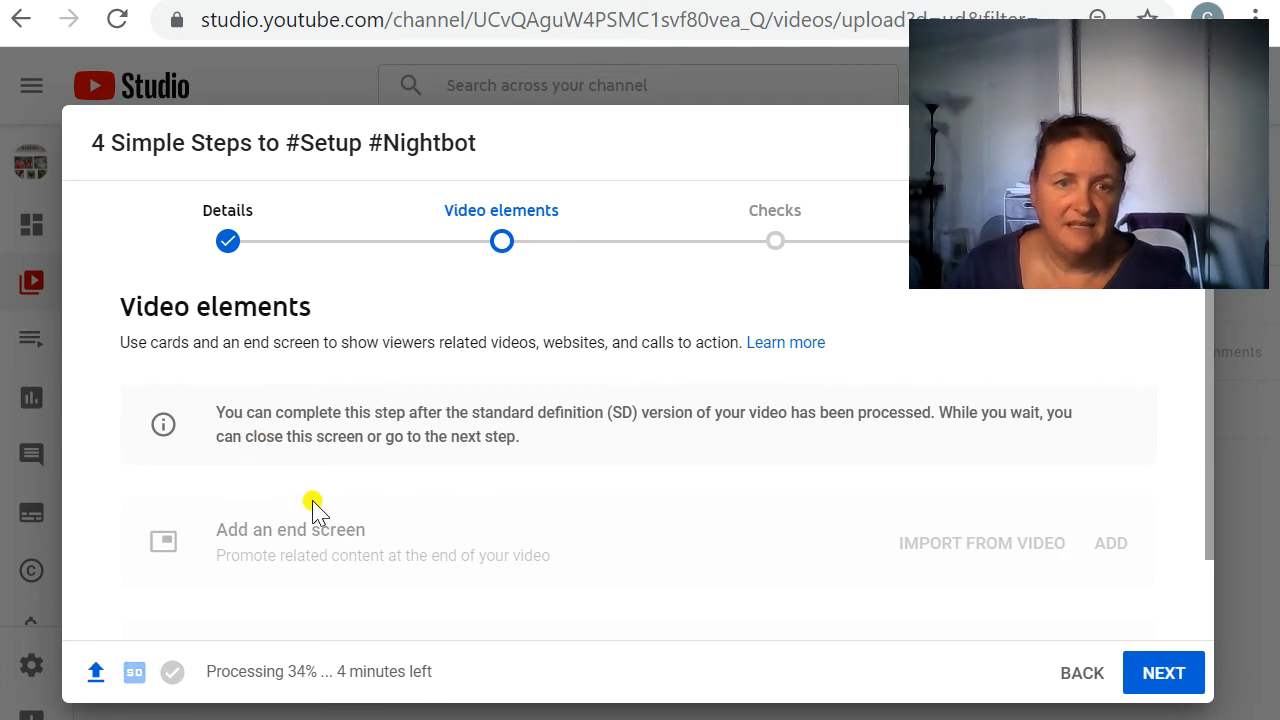
{"action": "scroll", "coordinate": [325, 510], "scroll_direction": "down", "scroll_amount": 1}
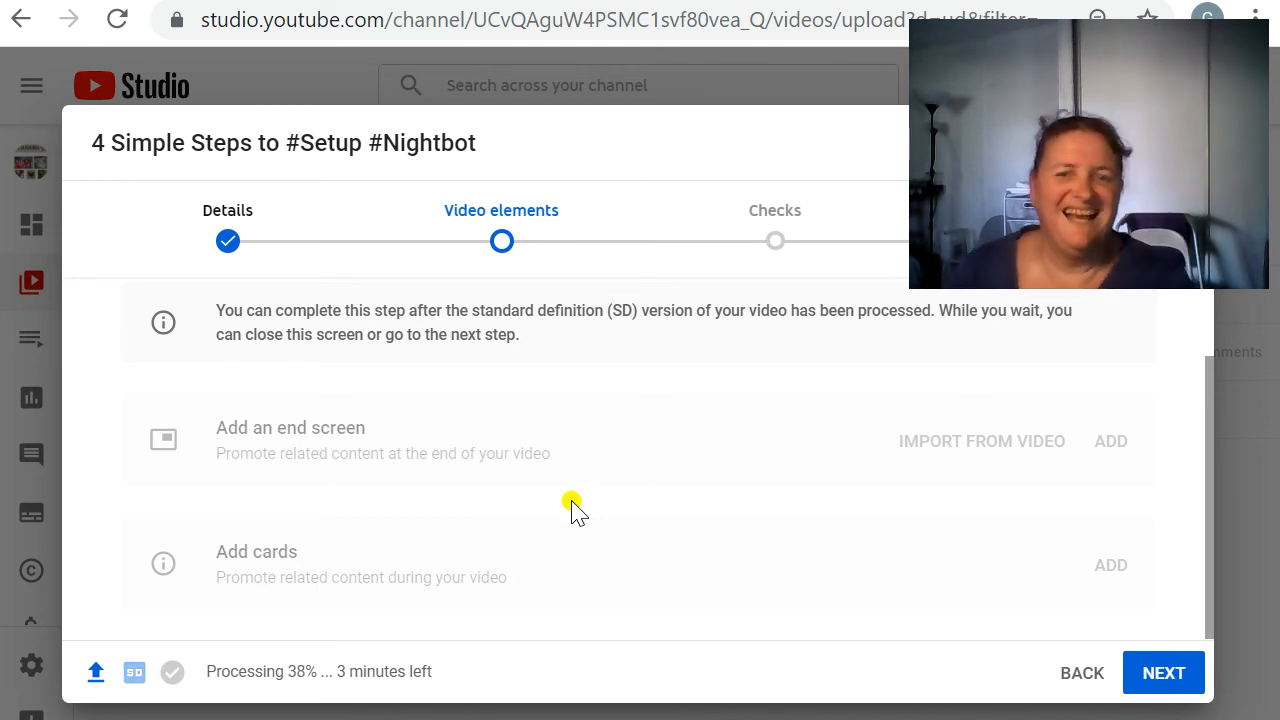
{"action": "left_click", "coordinate": [1160, 680]}
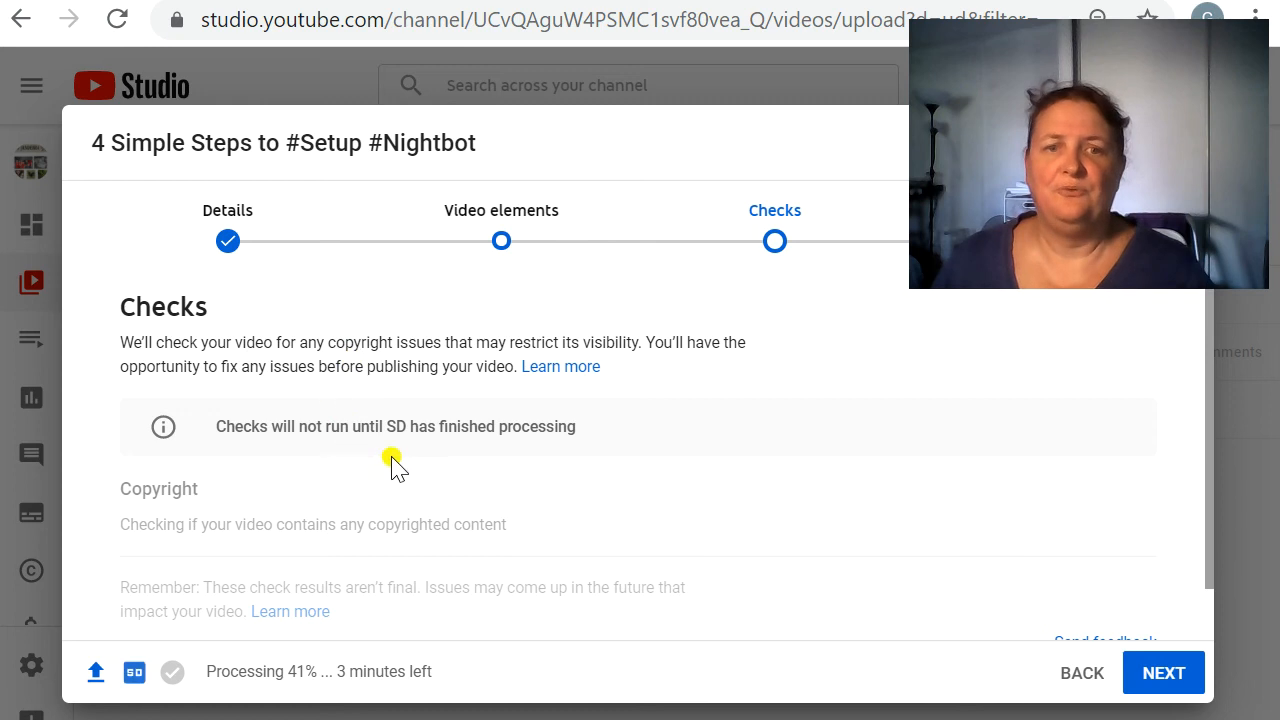
{"action": "scroll", "coordinate": [790, 410], "scroll_direction": "down", "scroll_amount": 1}
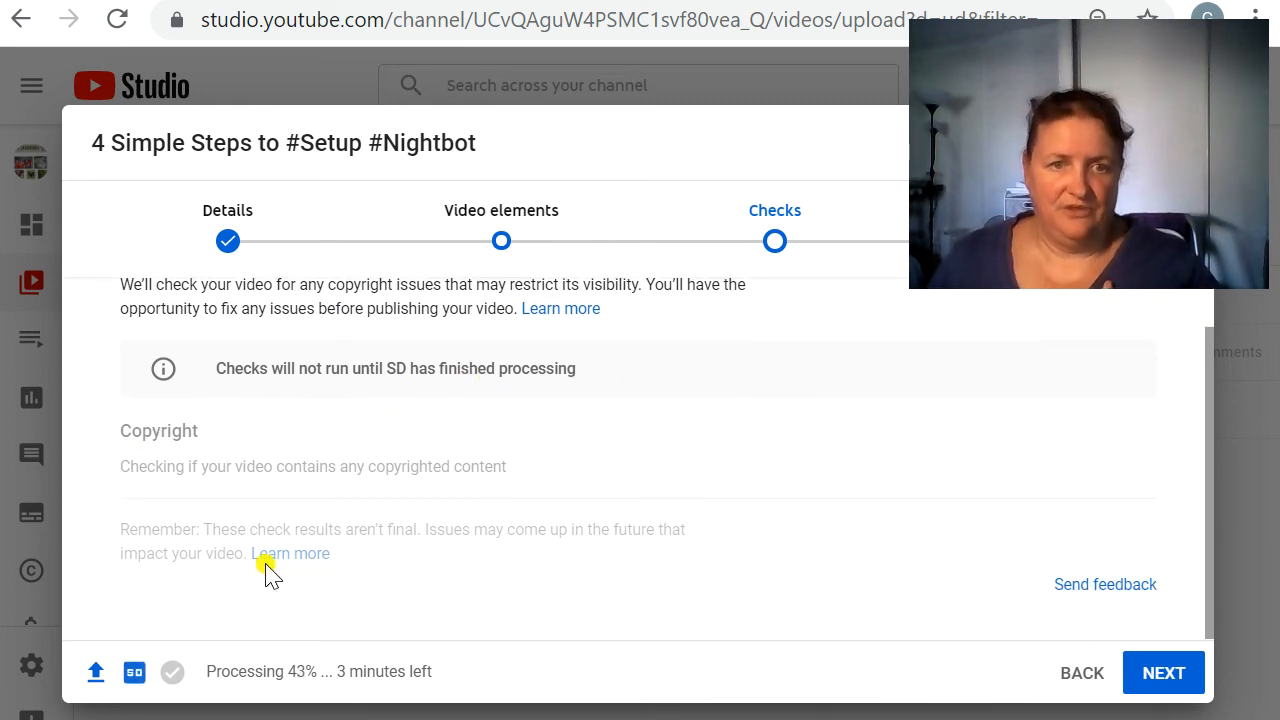
Continue to the Visibility stage, set the video to Unlisted, review the publishing guidance, then save the upload and close the processing notice.
{"action": "left_click", "coordinate": [1160, 675]}
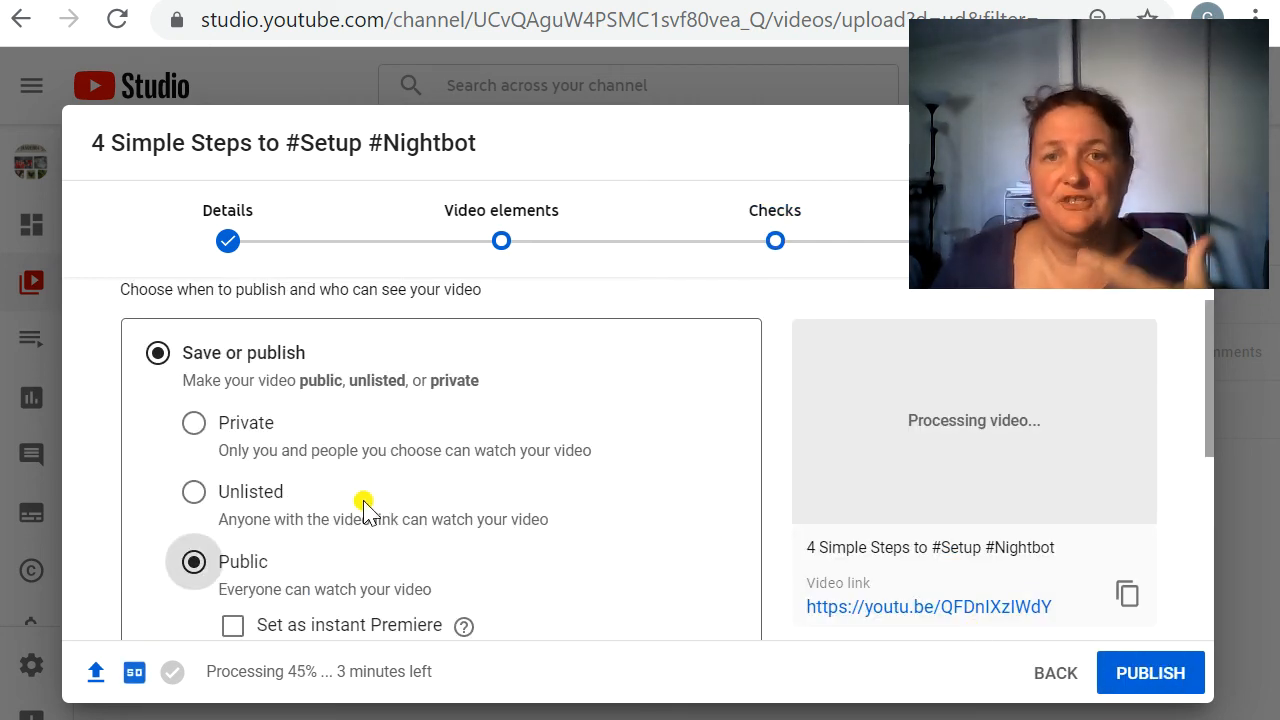
{"action": "left_click", "coordinate": [194, 493]}
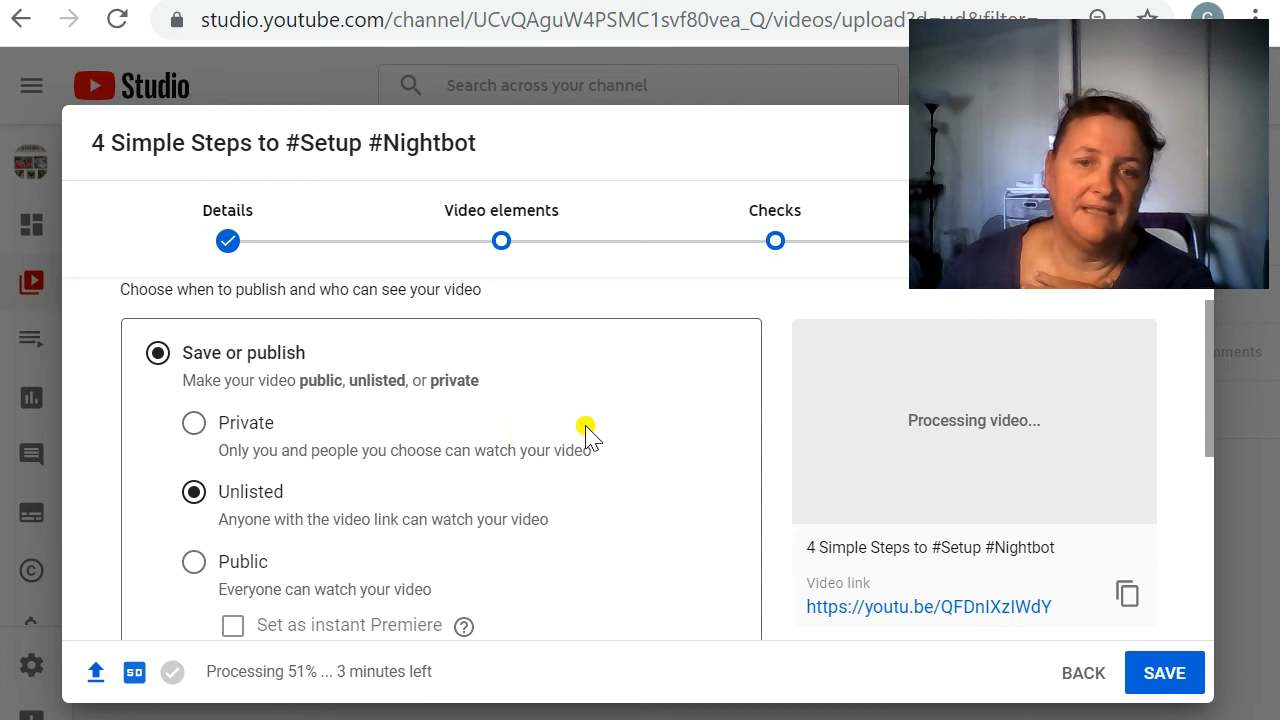
{"action": "scroll", "coordinate": [603, 436], "scroll_direction": "down", "scroll_amount": 1}
{"action": "scroll", "coordinate": [603, 436], "scroll_direction": "down", "scroll_amount": 2}
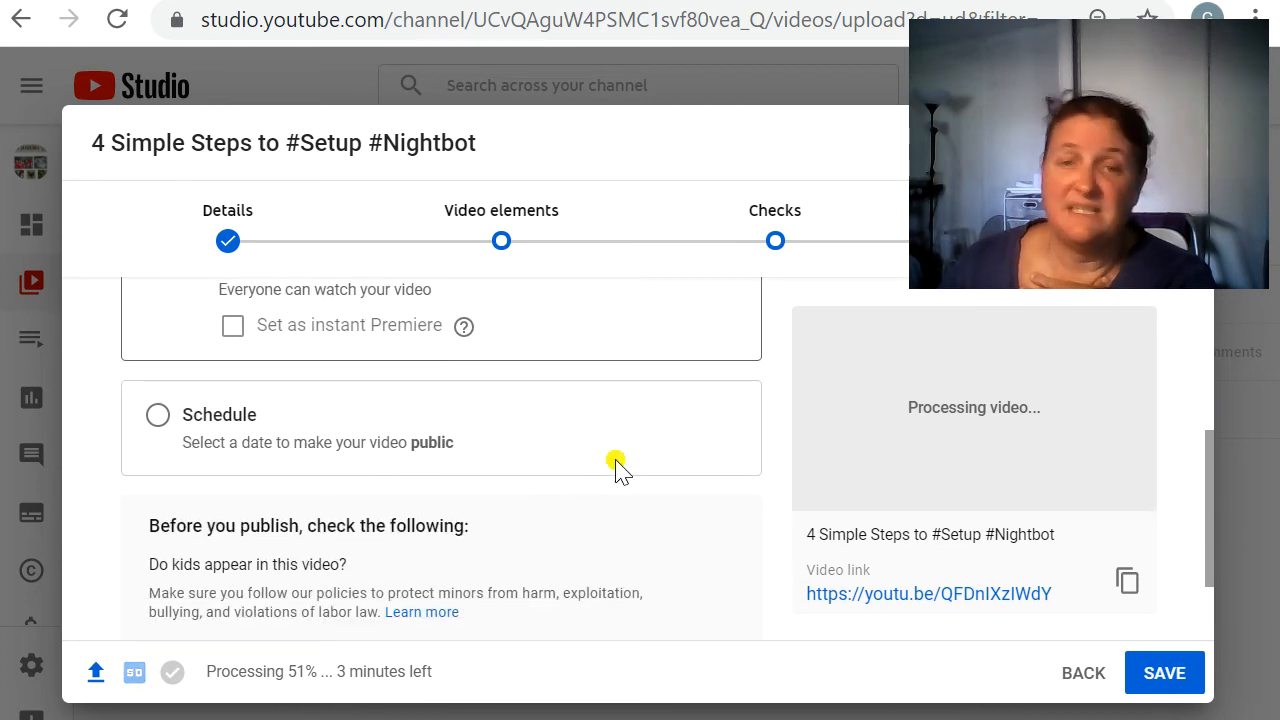
{"action": "scroll", "coordinate": [677, 491], "scroll_direction": "down", "scroll_amount": 1}
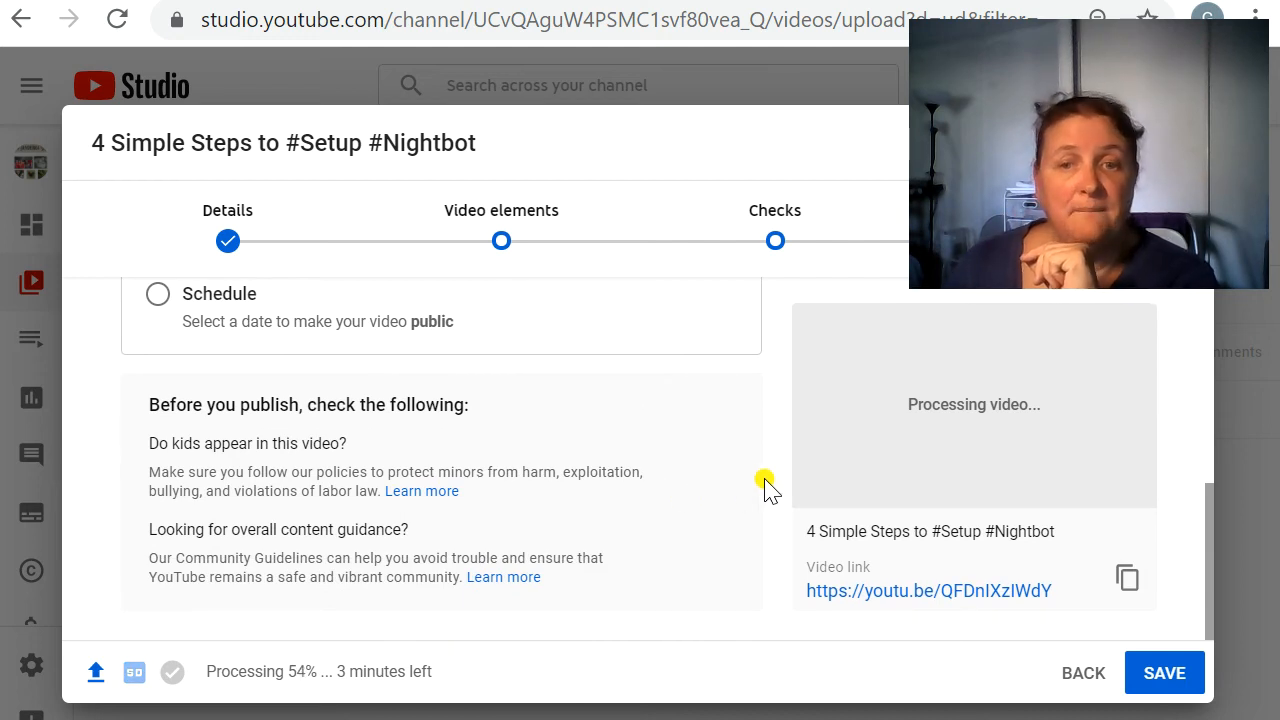
{"action": "scroll", "coordinate": [760, 485], "scroll_direction": "up", "scroll_amount": 4}
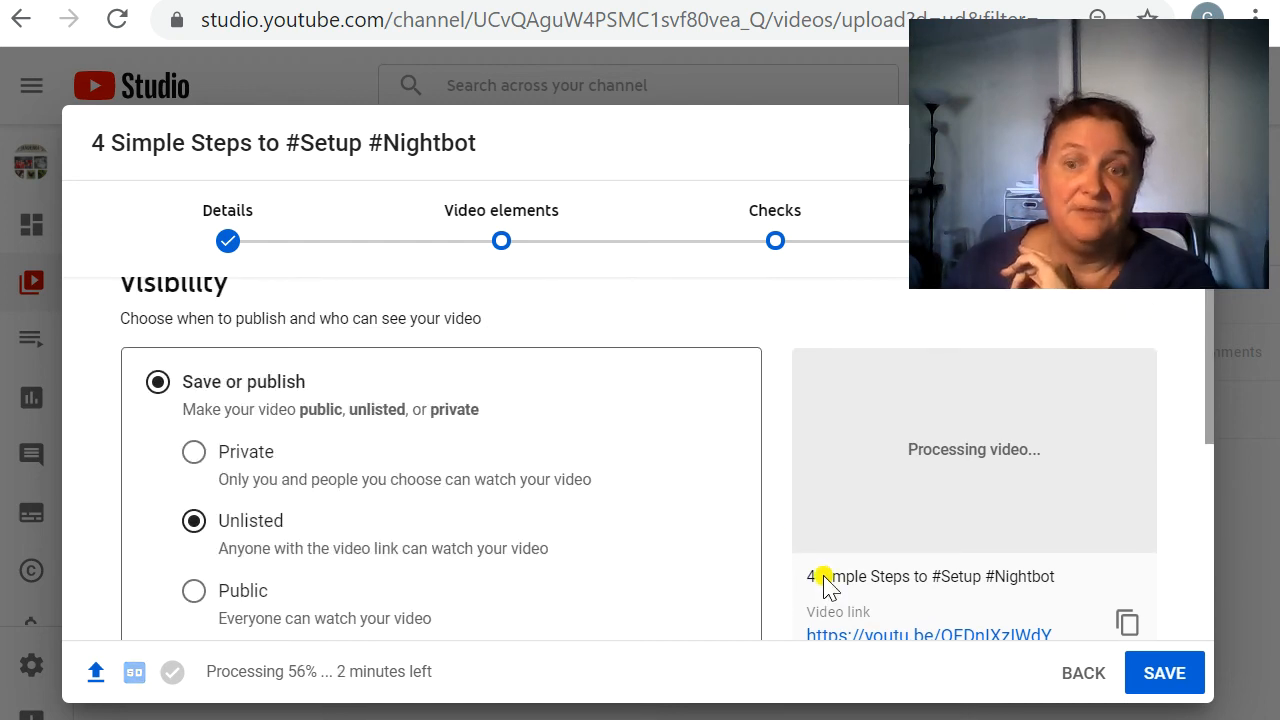
{"action": "left_click", "coordinate": [1175, 677]}
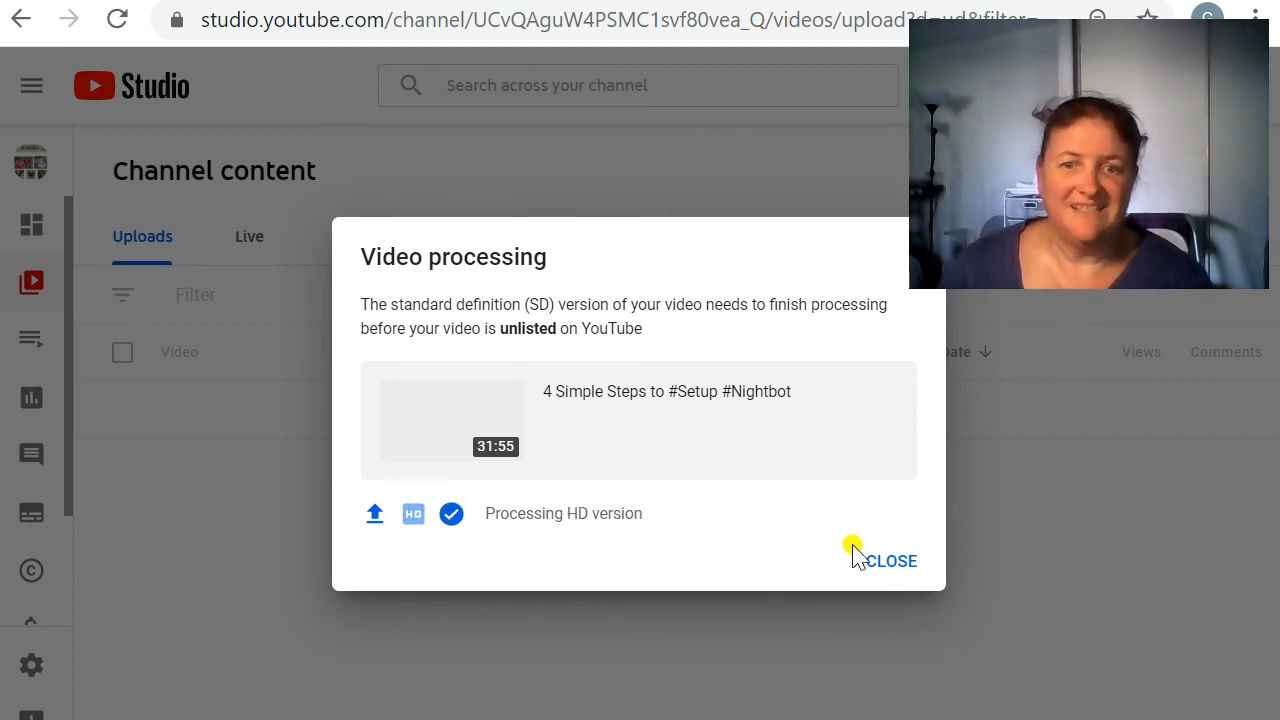
{"action": "left_click", "coordinate": [902, 564]}
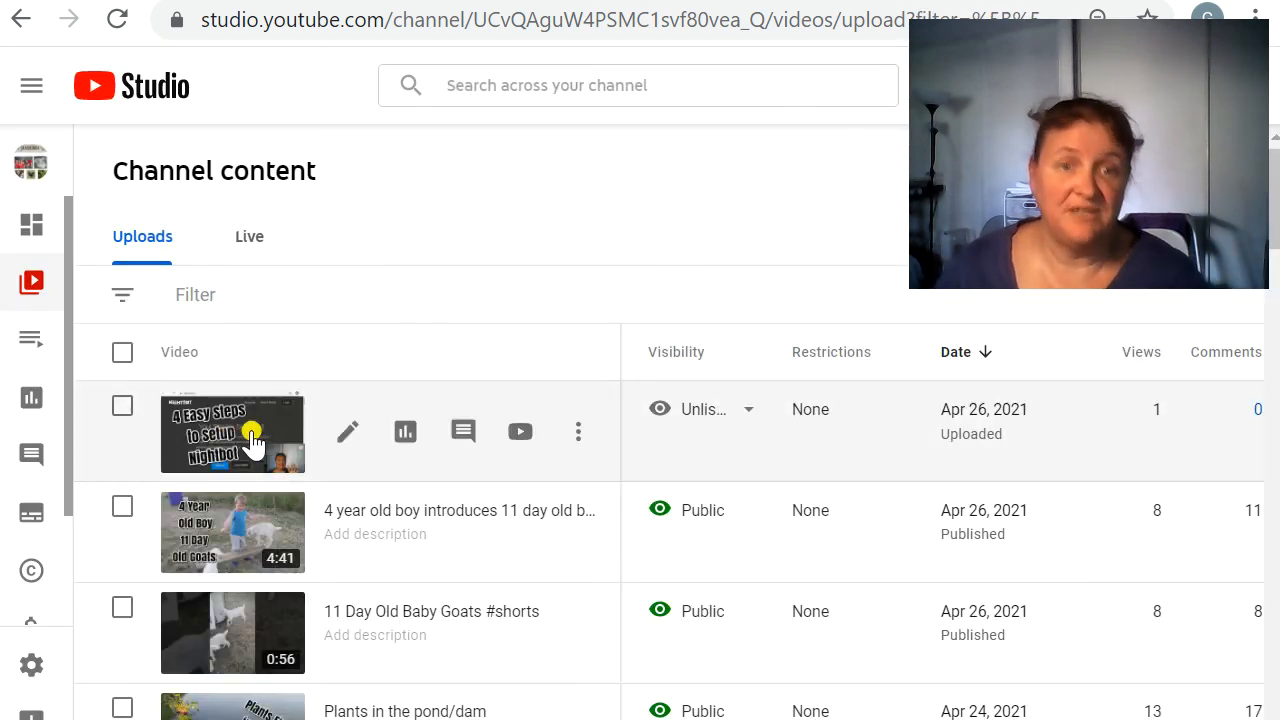
Open the details of the uploaded Nightbot video and apply the first "1 video, 1 subscribe" template to its end screen.
{"action": "left_click", "coordinate": [345, 434]}
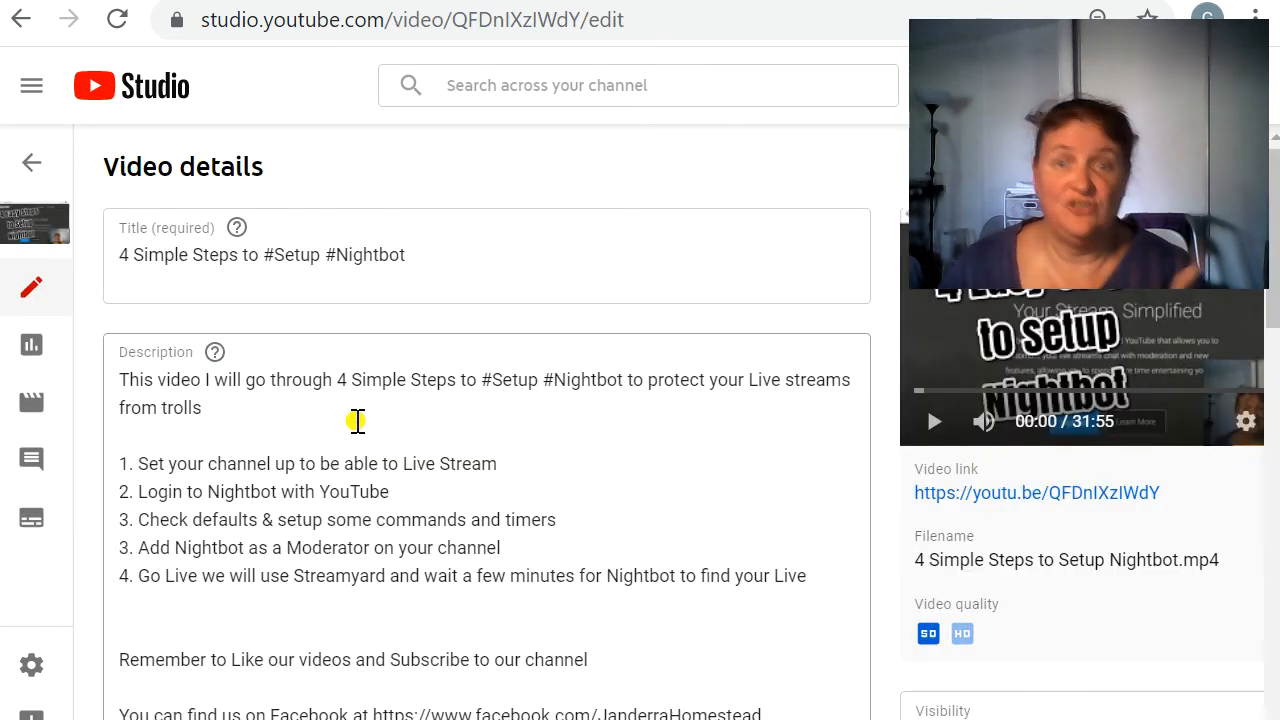
{"action": "scroll", "coordinate": [820, 254], "scroll_direction": "down", "scroll_amount": 5}
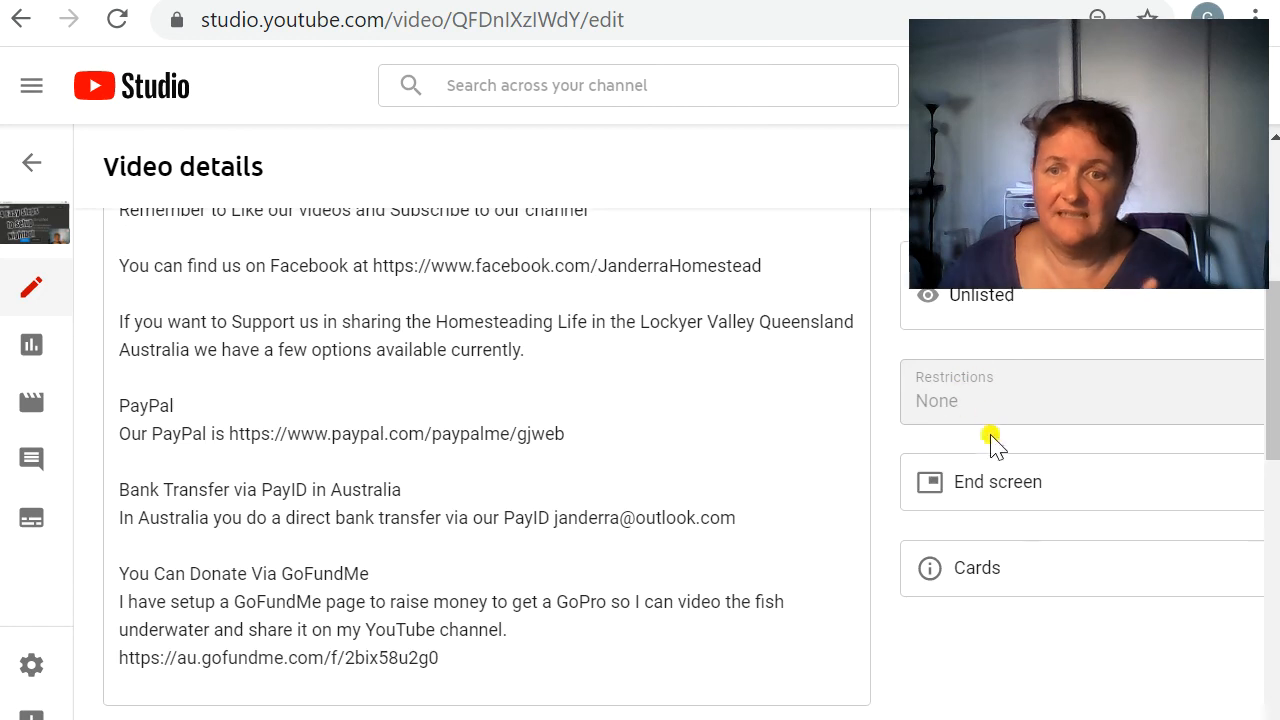
{"action": "left_click", "coordinate": [993, 488]}
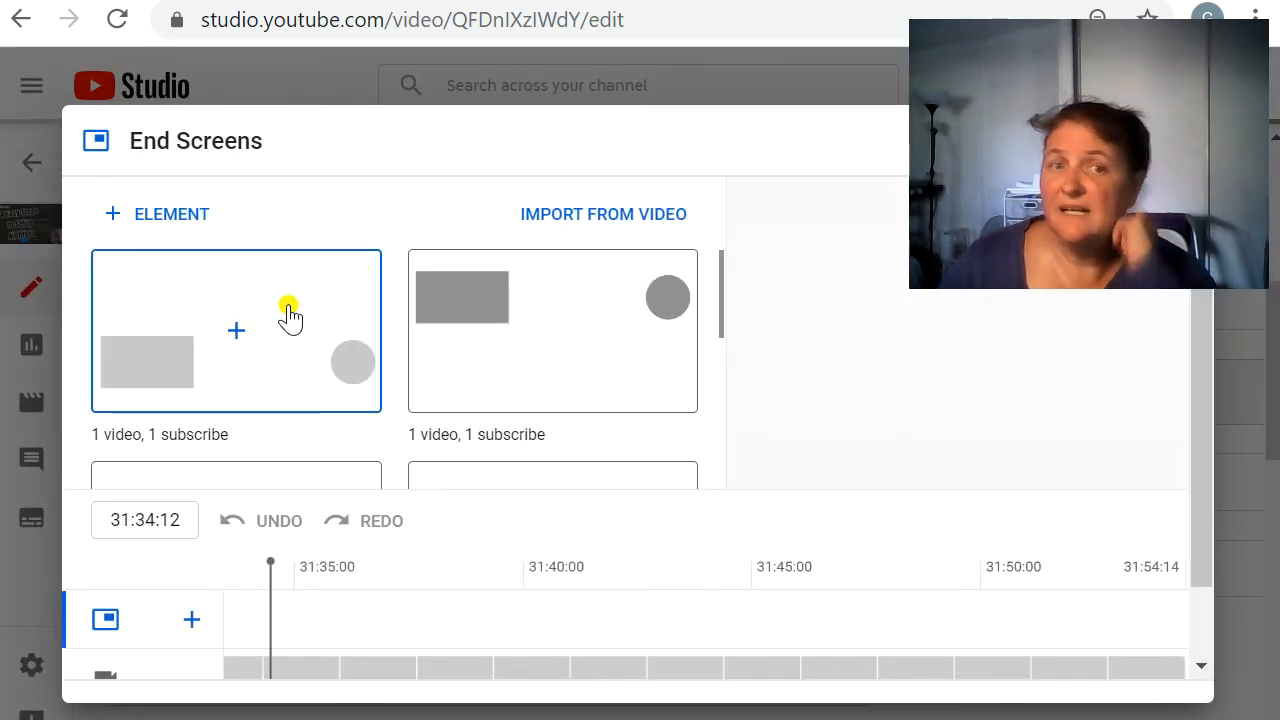
{"action": "left_click", "coordinate": [262, 334]}
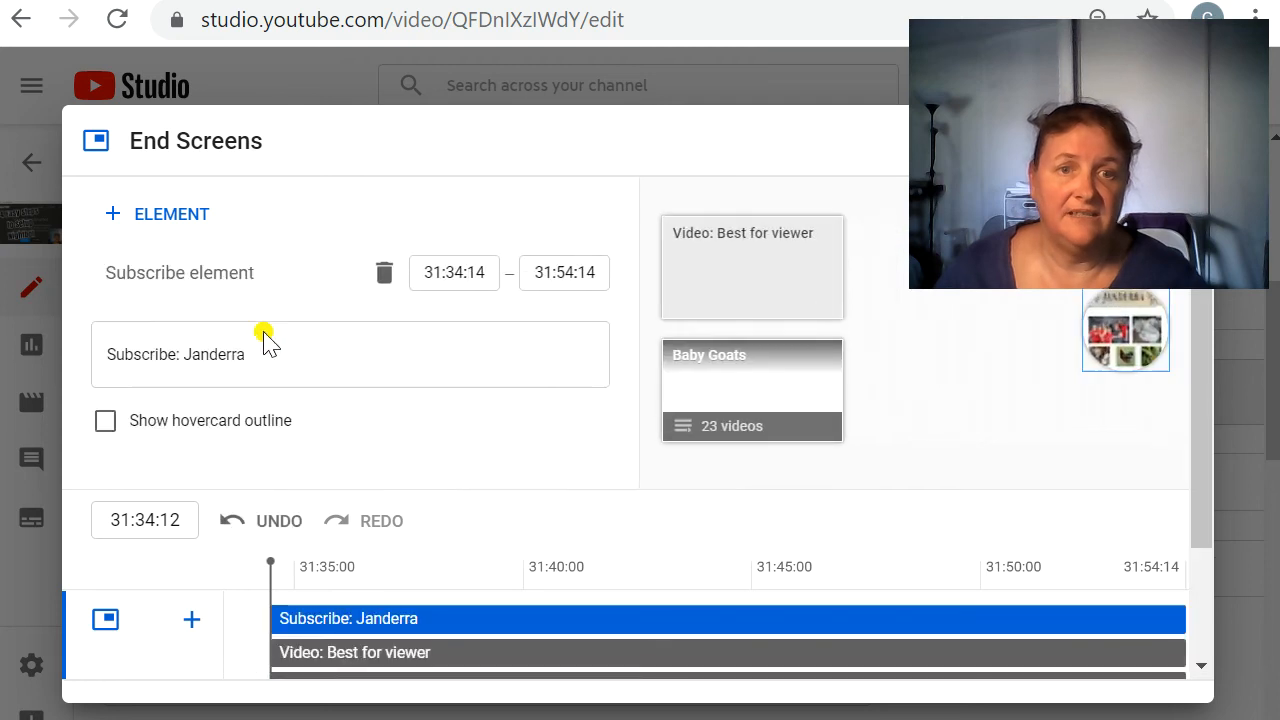
Check the end screen's video element, switch its playlist element to #techtips and save the end screen.
{"action": "left_click", "coordinate": [727, 273]}
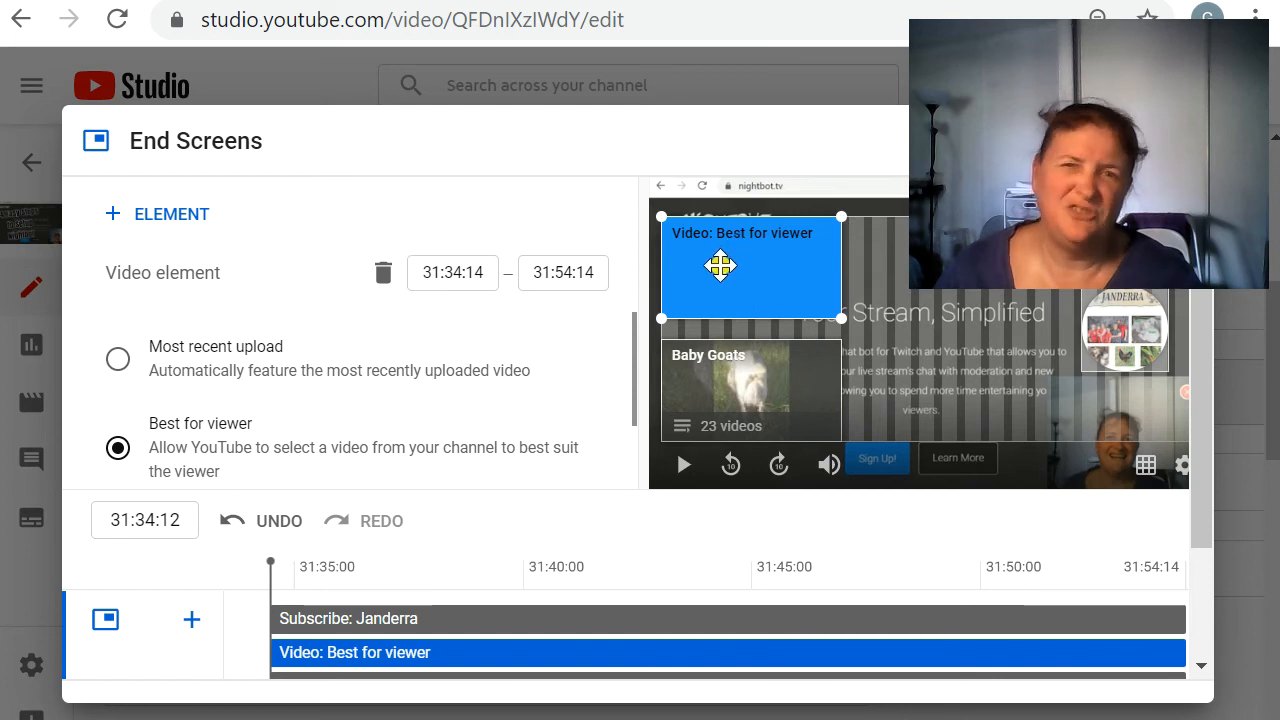
{"action": "left_click", "coordinate": [736, 400]}
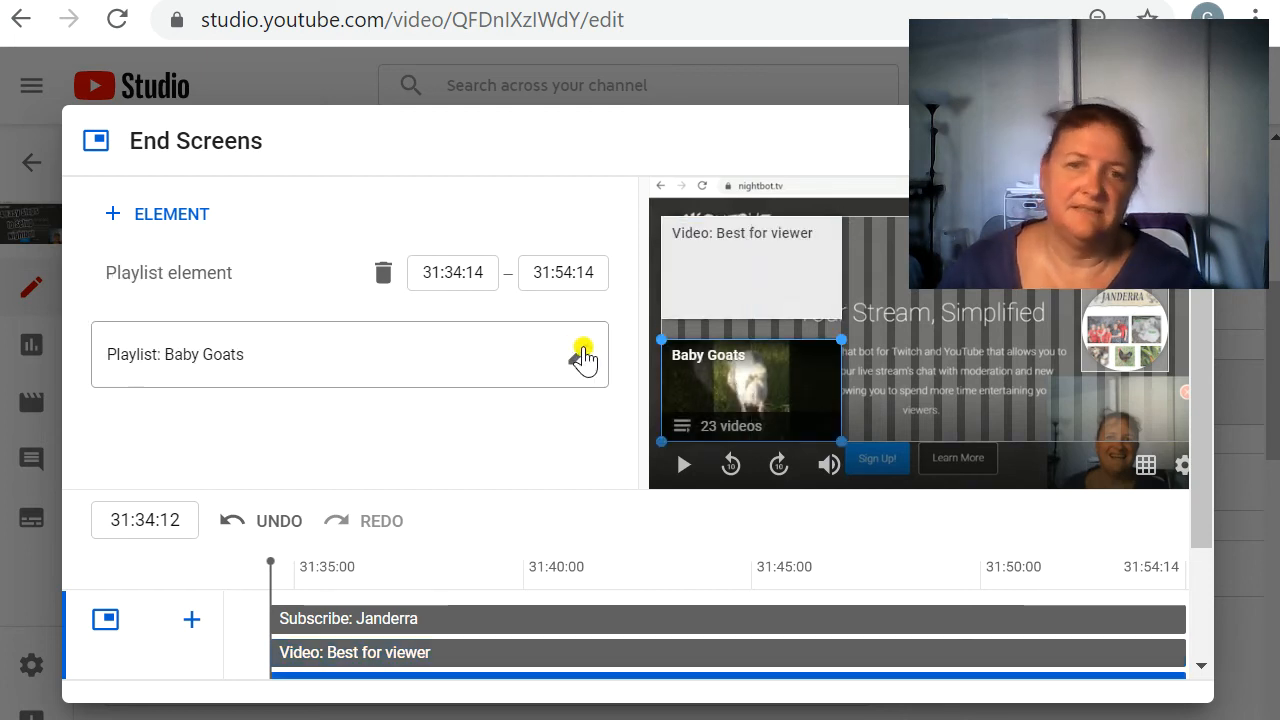
{"action": "left_click", "coordinate": [582, 358]}
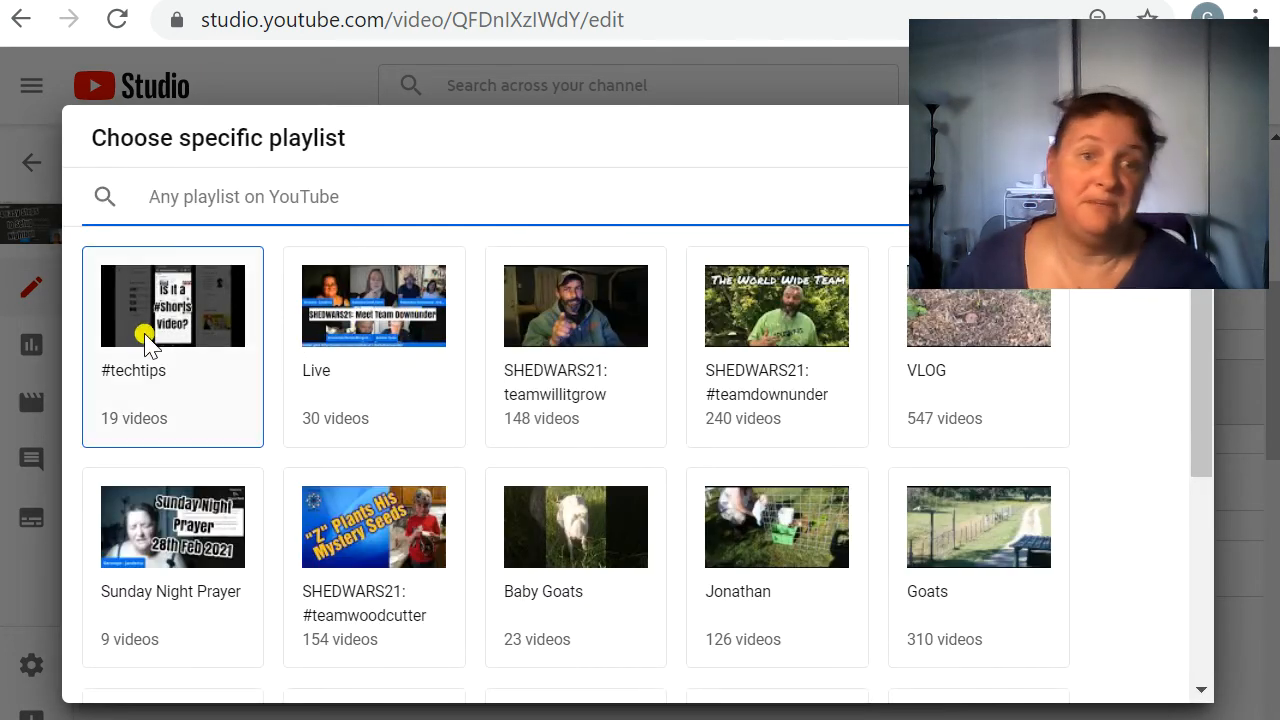
{"action": "left_click", "coordinate": [146, 343]}
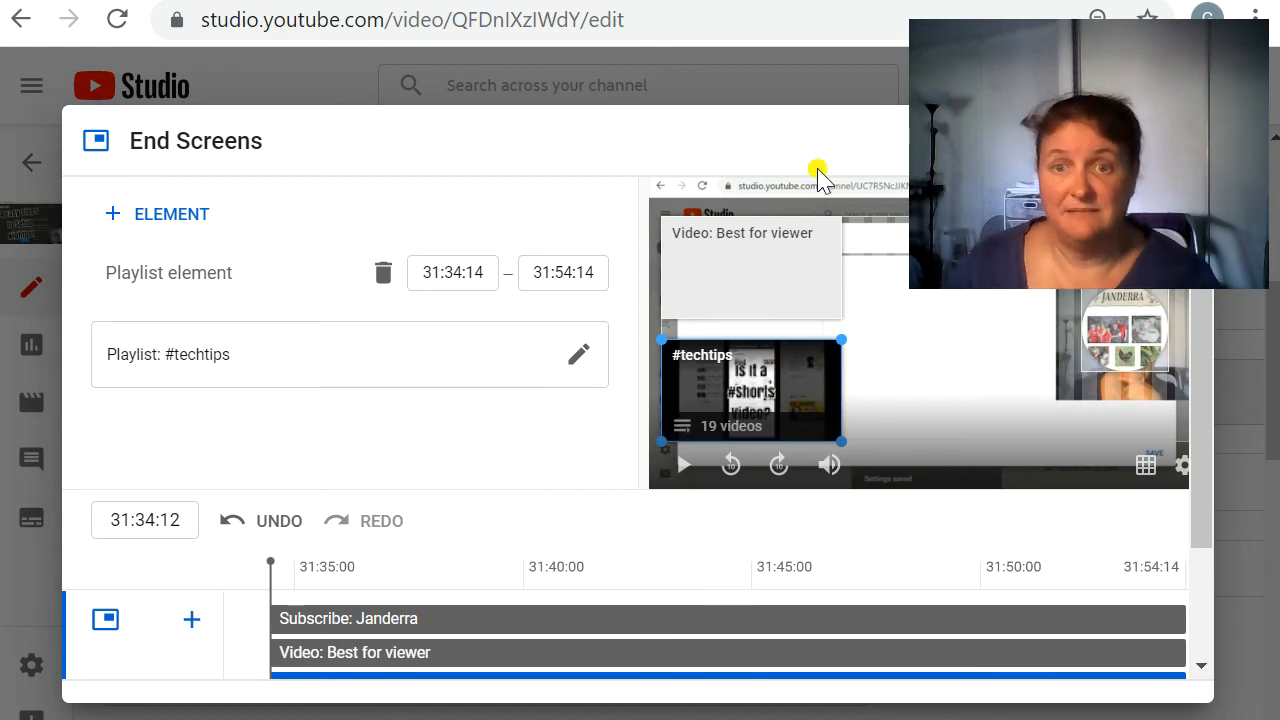
{"action": "left_click_drag", "start_coordinate": [1056, 103], "coordinate": [1070, 452]}
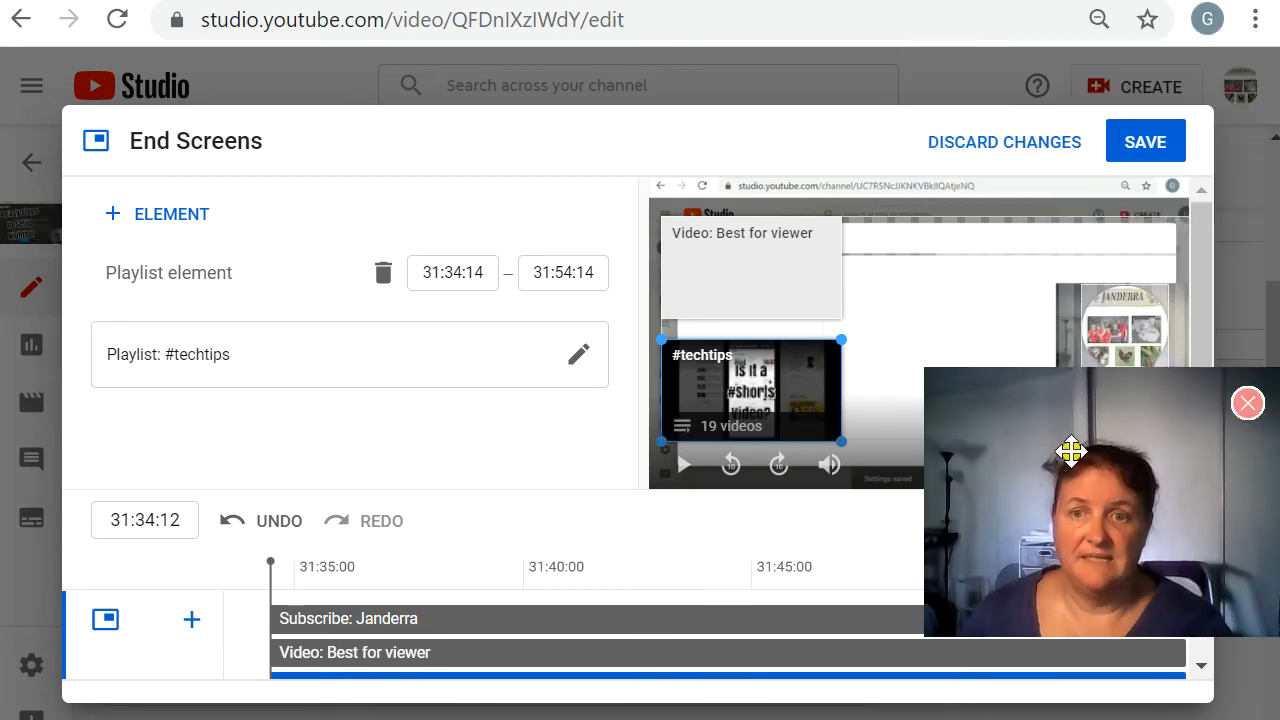
{"action": "left_click", "coordinate": [1146, 142]}
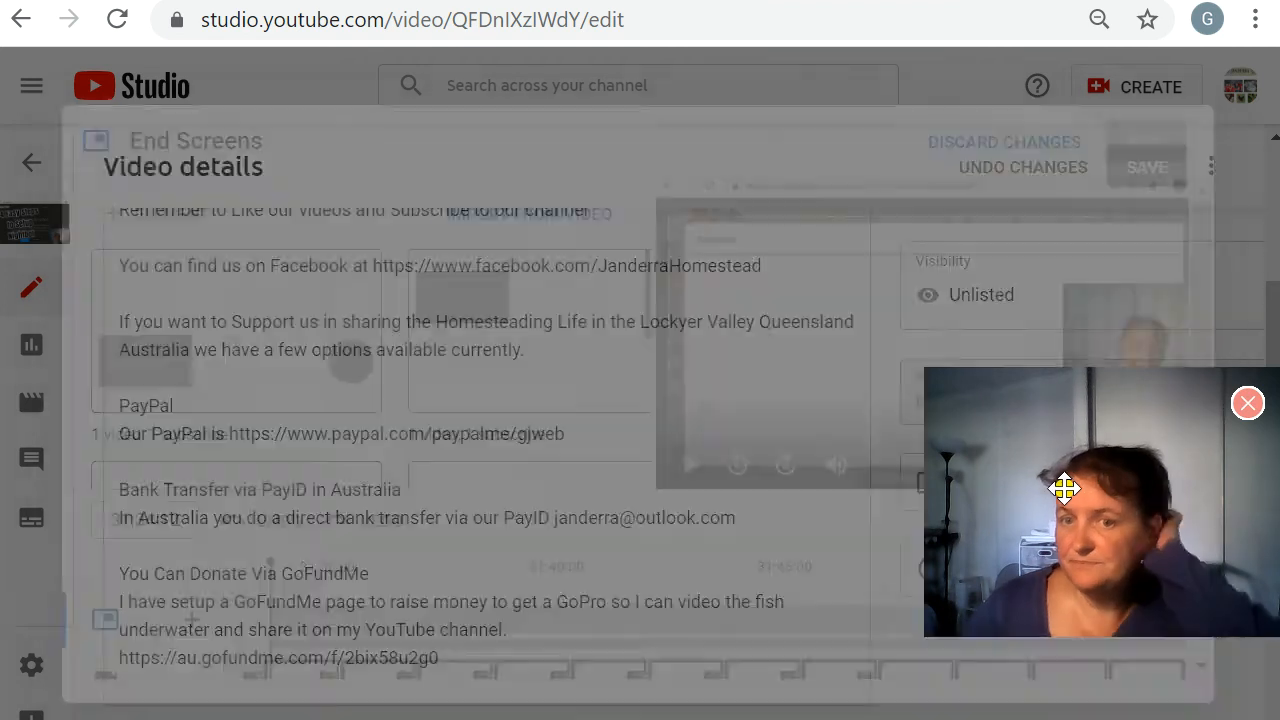
{"action": "left_click_drag", "start_coordinate": [1063, 486], "coordinate": [1063, 577]}
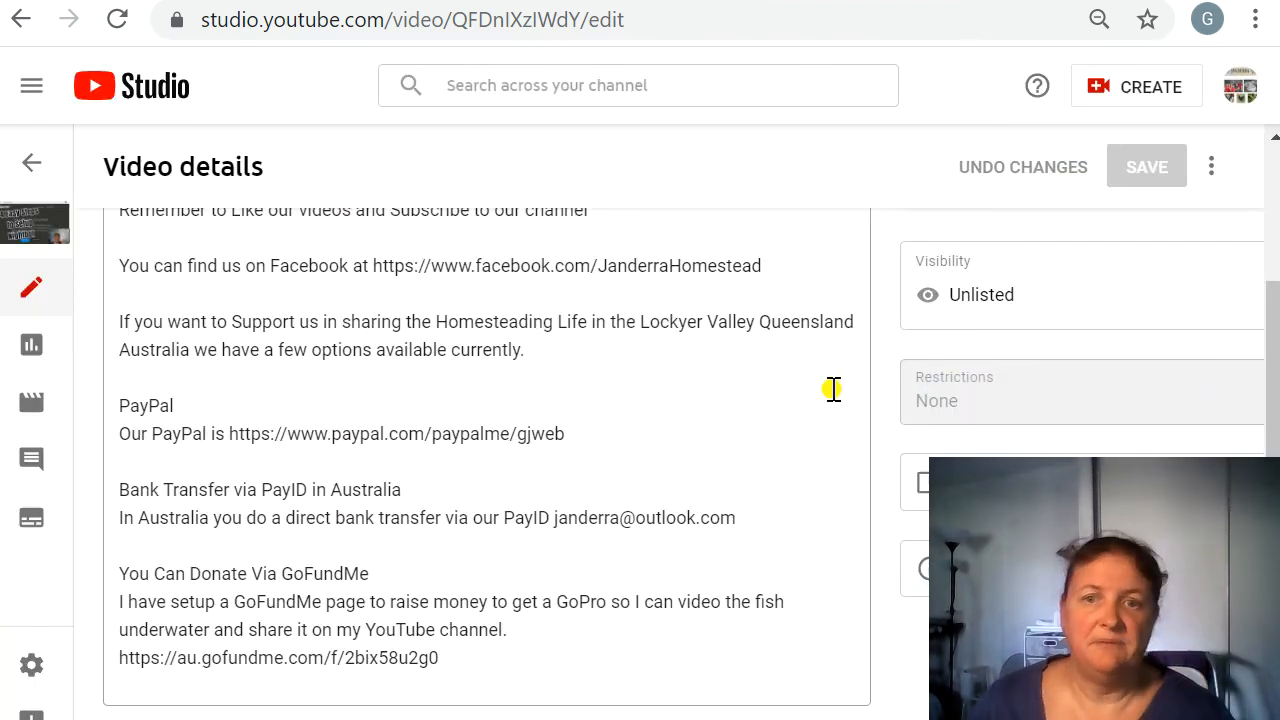
Open the video's cards editor and position the playhead at 13:47:29, where the StreamYard page is shown.
{"action": "scroll", "coordinate": [868, 378], "scroll_direction": "down", "scroll_amount": 3}
{"action": "left_click", "coordinate": [974, 276]}
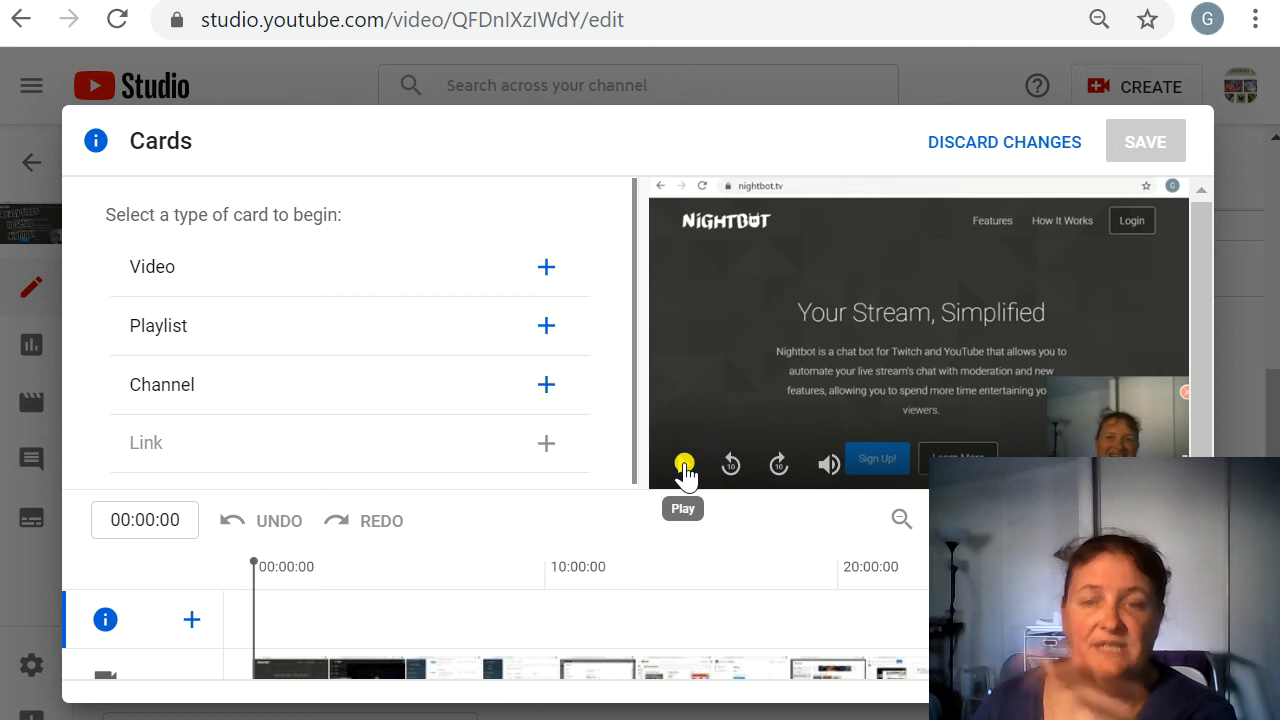
{"action": "left_click_drag", "start_coordinate": [252, 592], "coordinate": [331, 594]}
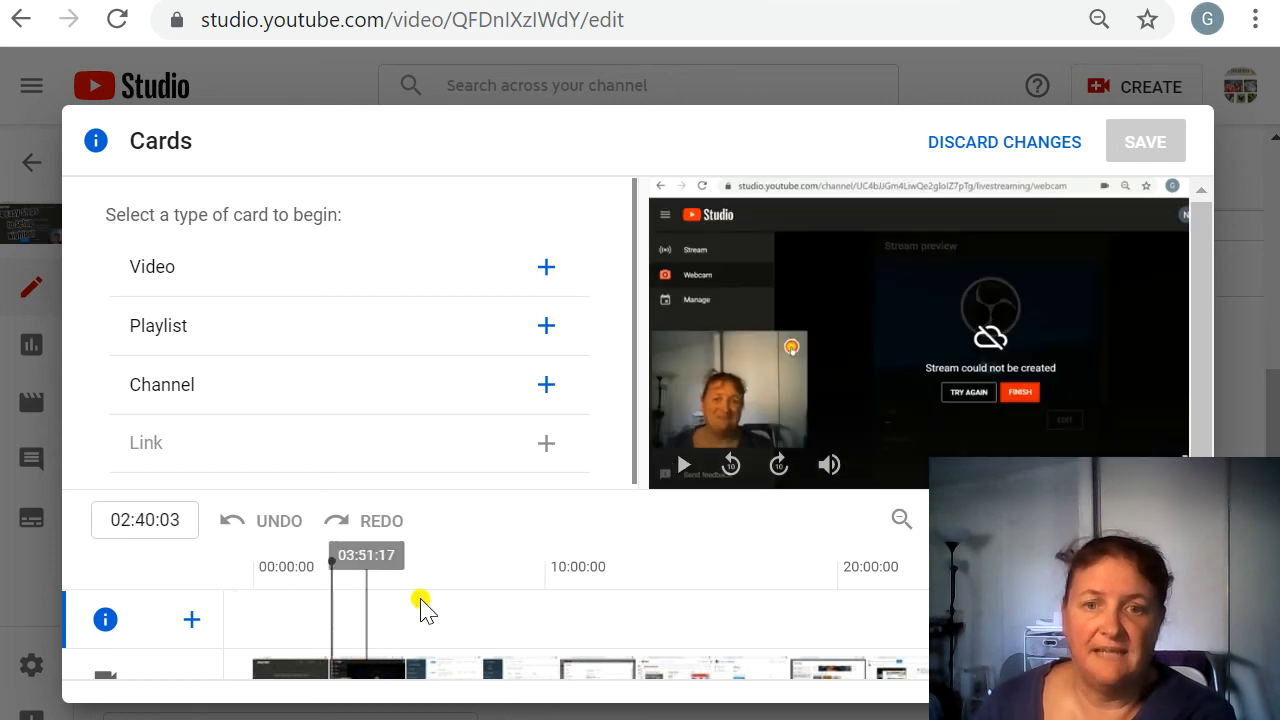
{"action": "left_click_drag", "start_coordinate": [330, 587], "coordinate": [655, 639]}
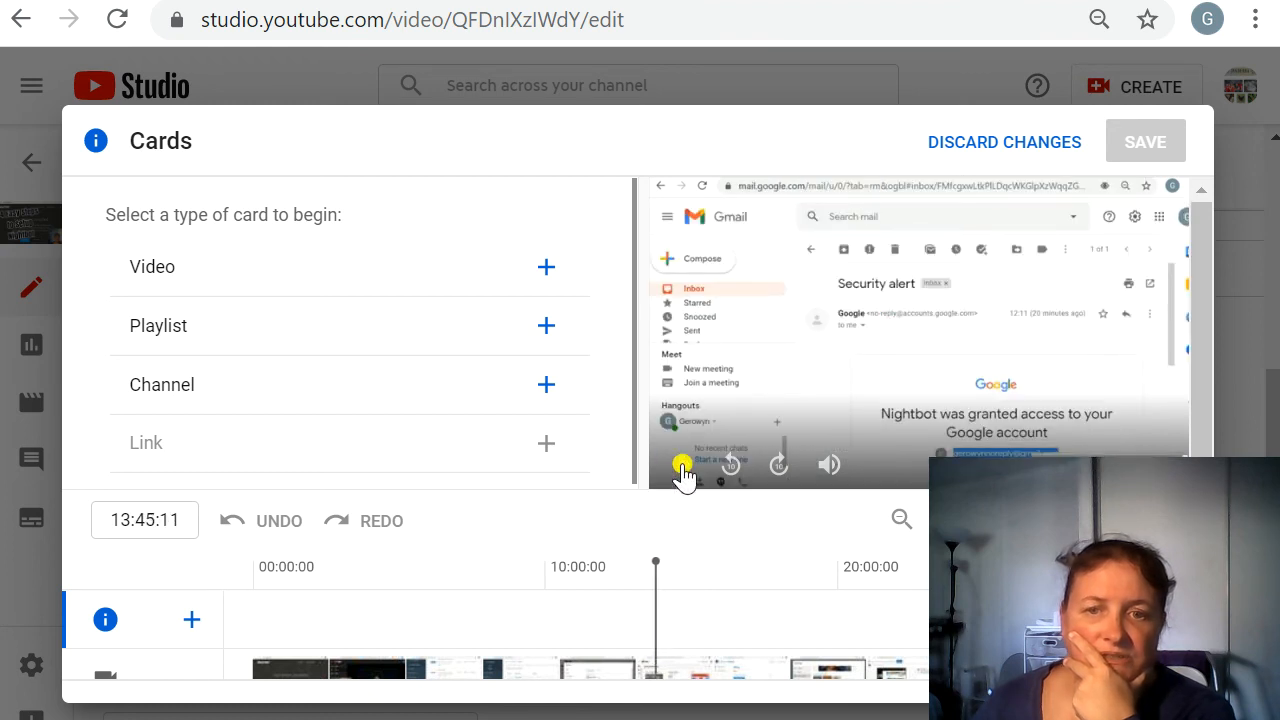
{"action": "left_click", "coordinate": [681, 470]}
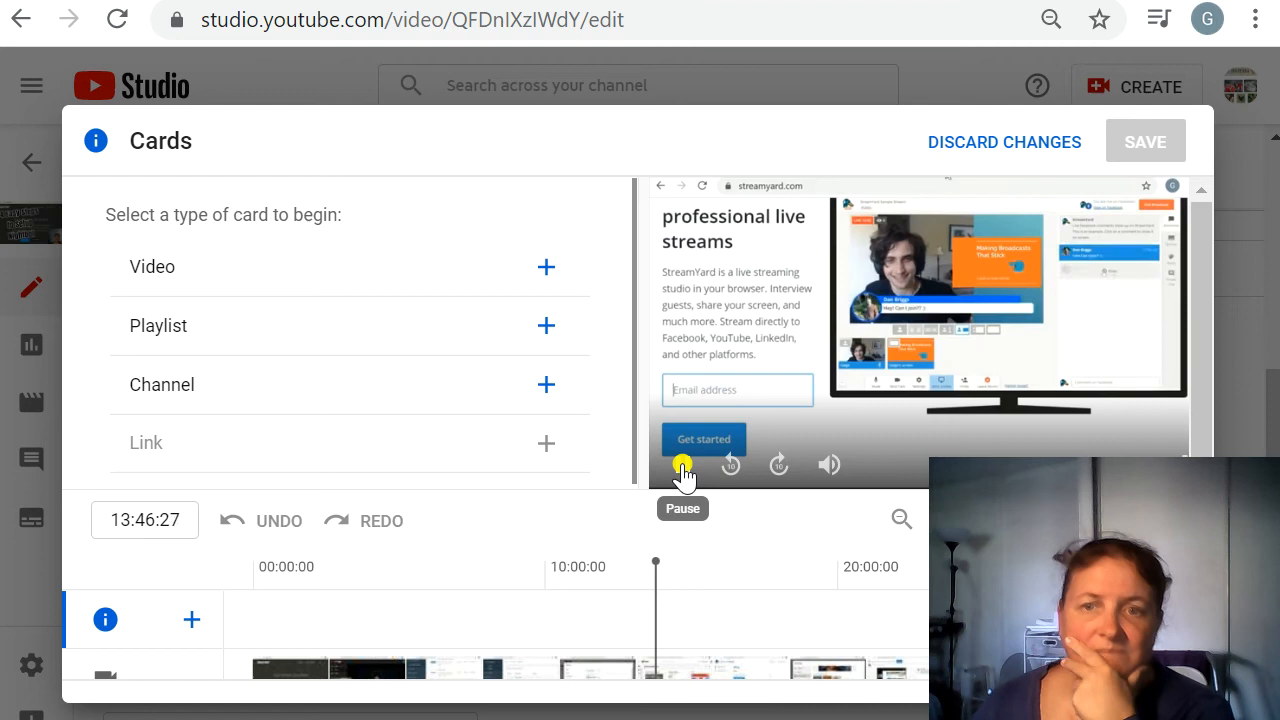
{"action": "left_click", "coordinate": [681, 470]}
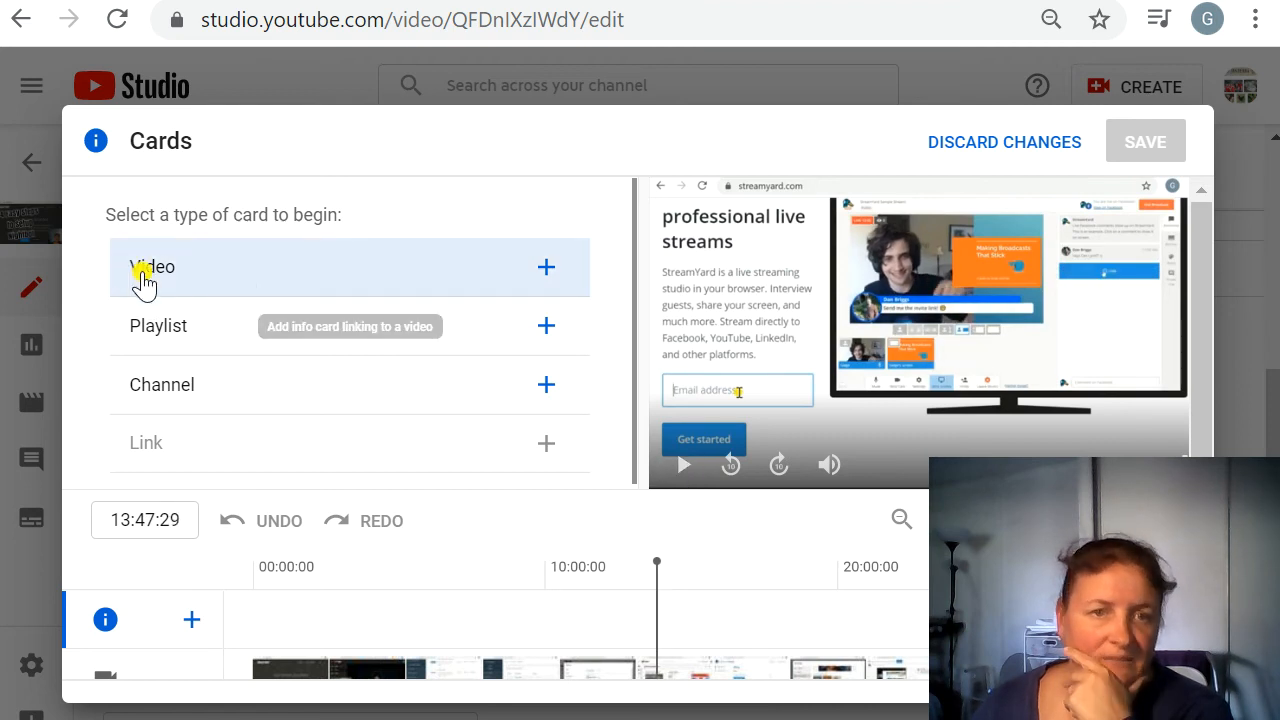
Add a video card at 13:47:29, searching the channel for "streamyard" and choosing the first "Setting up Streamyard to do a Live Broadcast" video.
{"action": "left_click", "coordinate": [171, 285]}
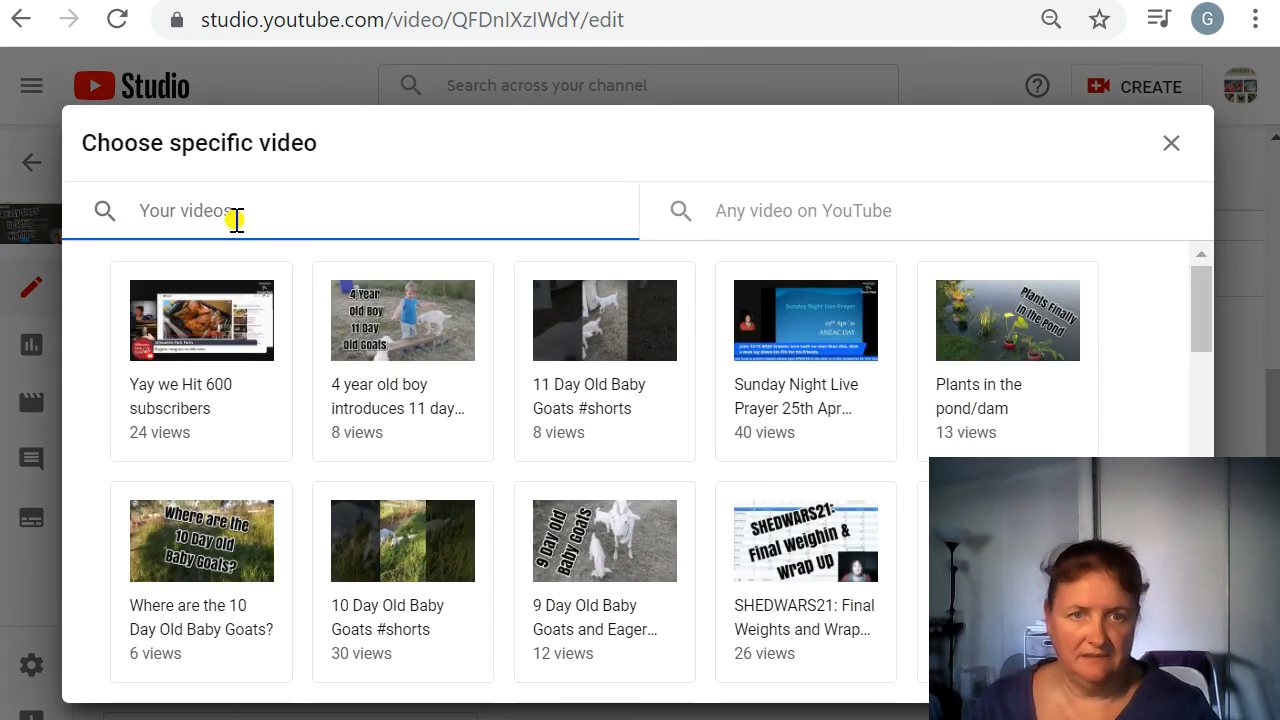
{"action": "type", "text": "strea"}
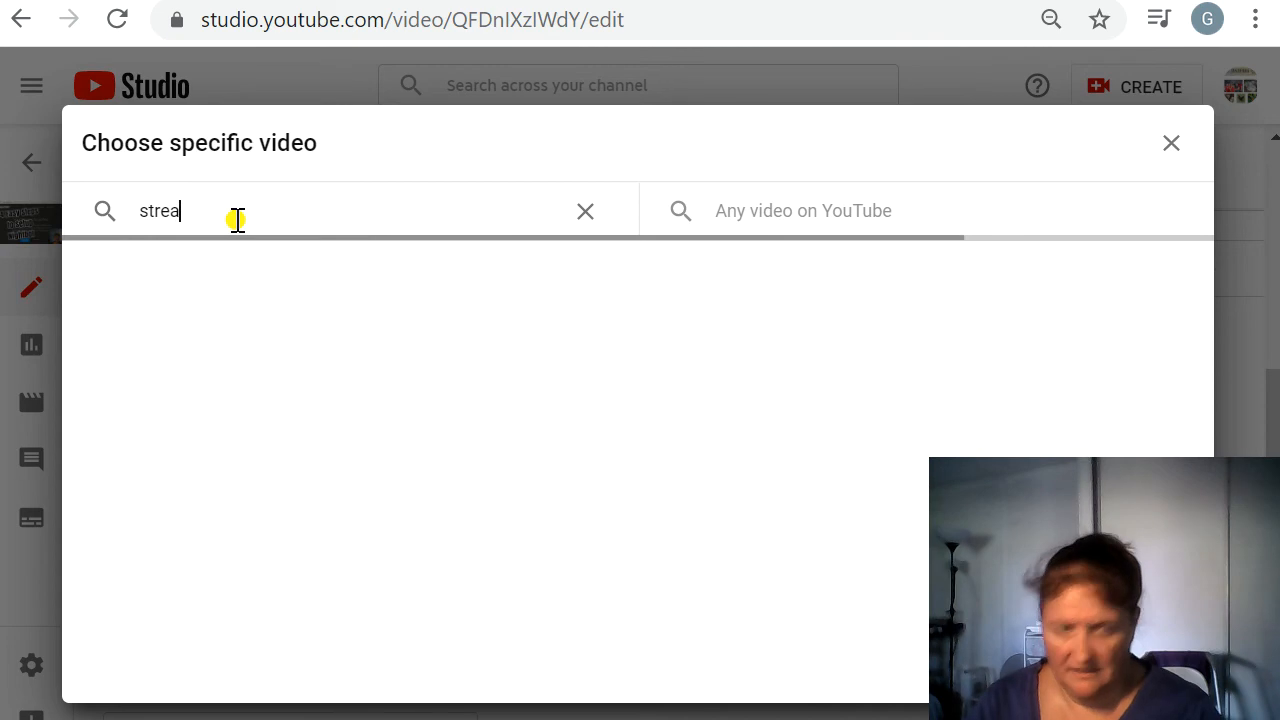
{"action": "type", "text": "myard"}
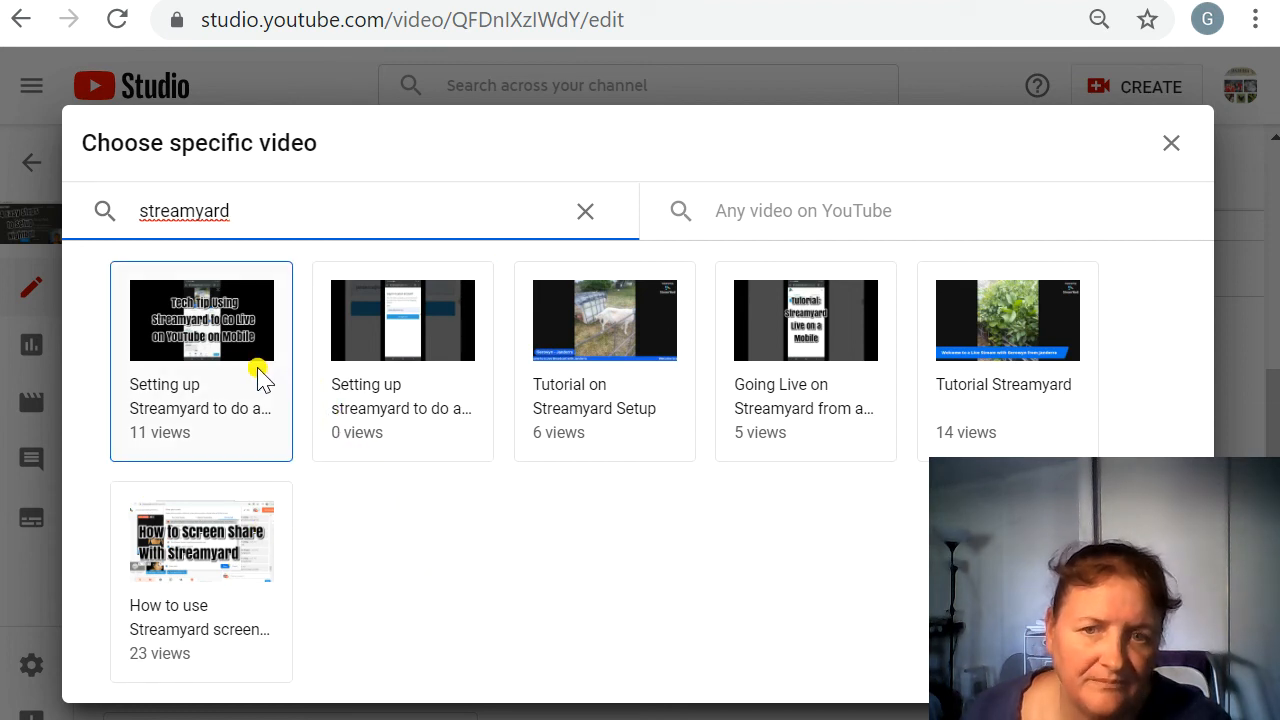
{"action": "left_click", "coordinate": [197, 362]}
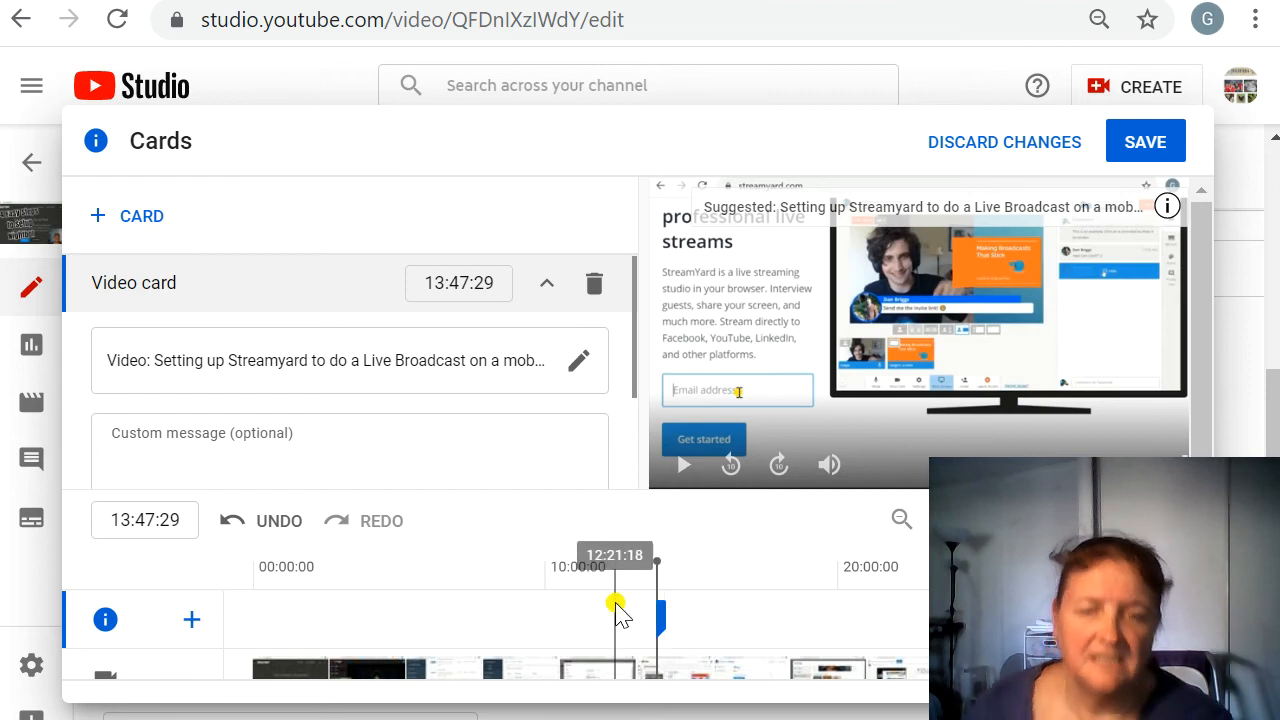
Add a playlist card for #techtips at 02:30:11 in the video.
{"action": "left_click_drag", "start_coordinate": [655, 583], "coordinate": [323, 608]}
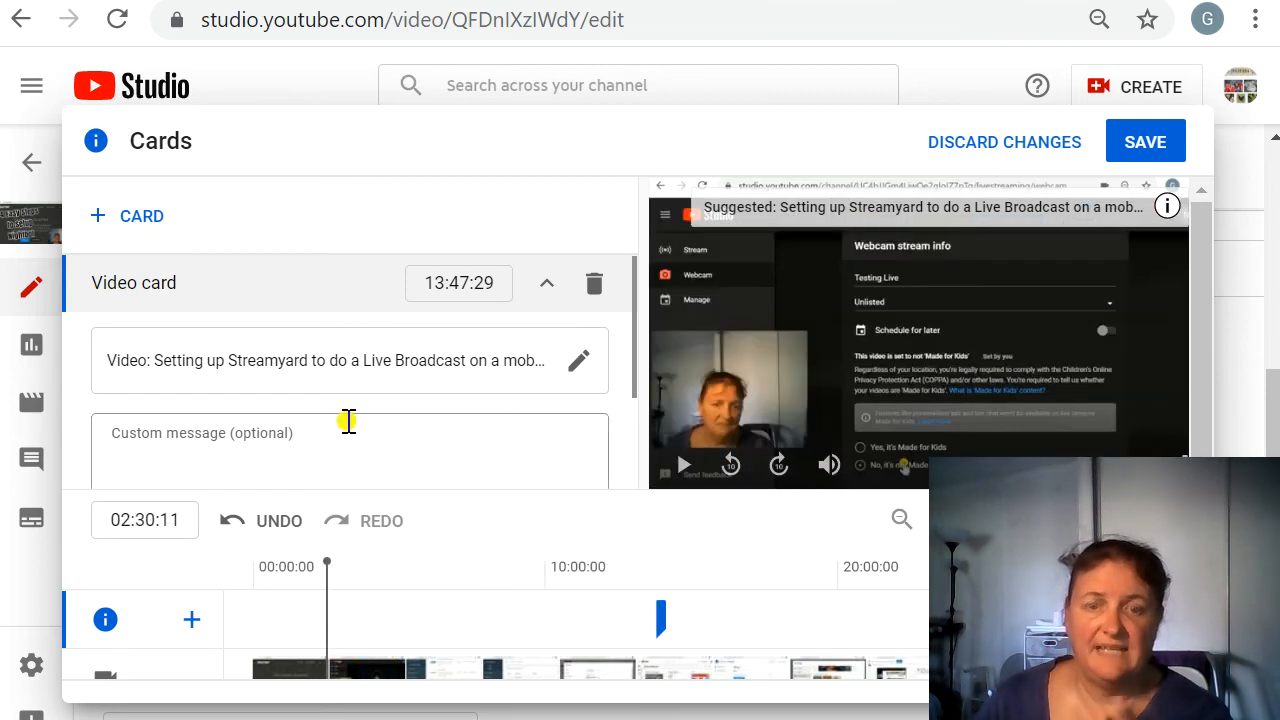
{"action": "left_click", "coordinate": [105, 220]}
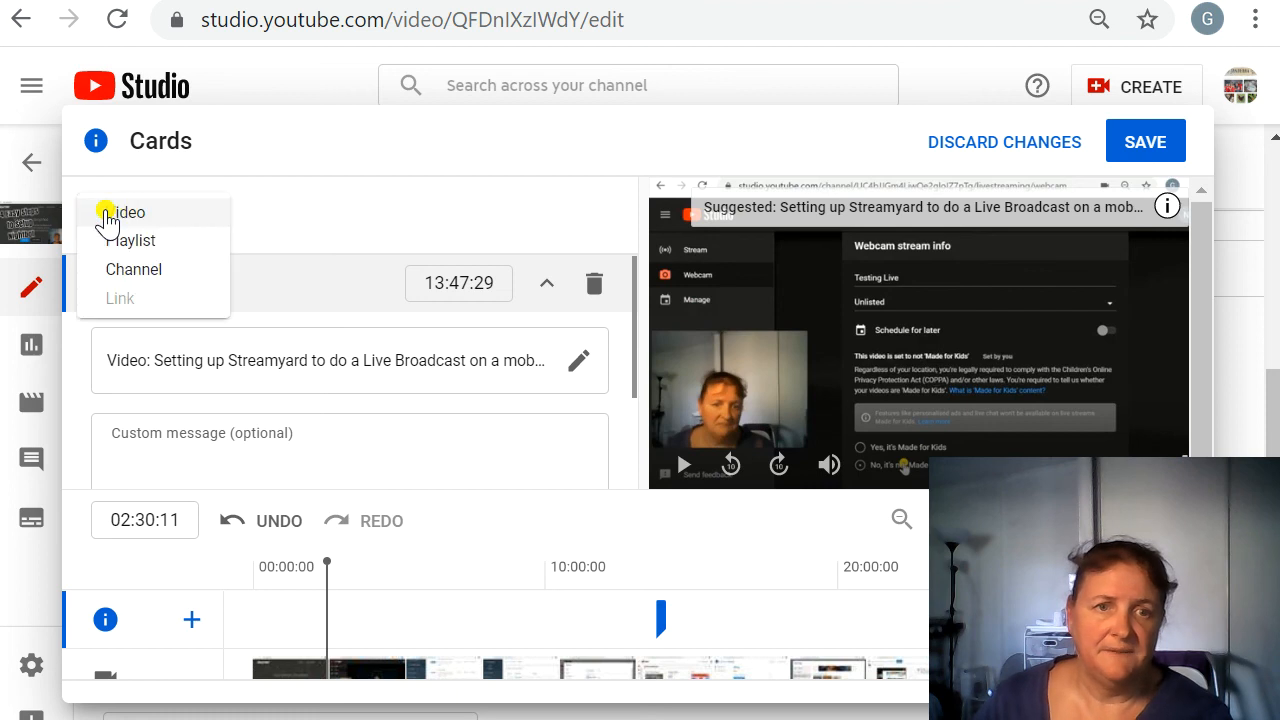
{"action": "left_click", "coordinate": [116, 242]}
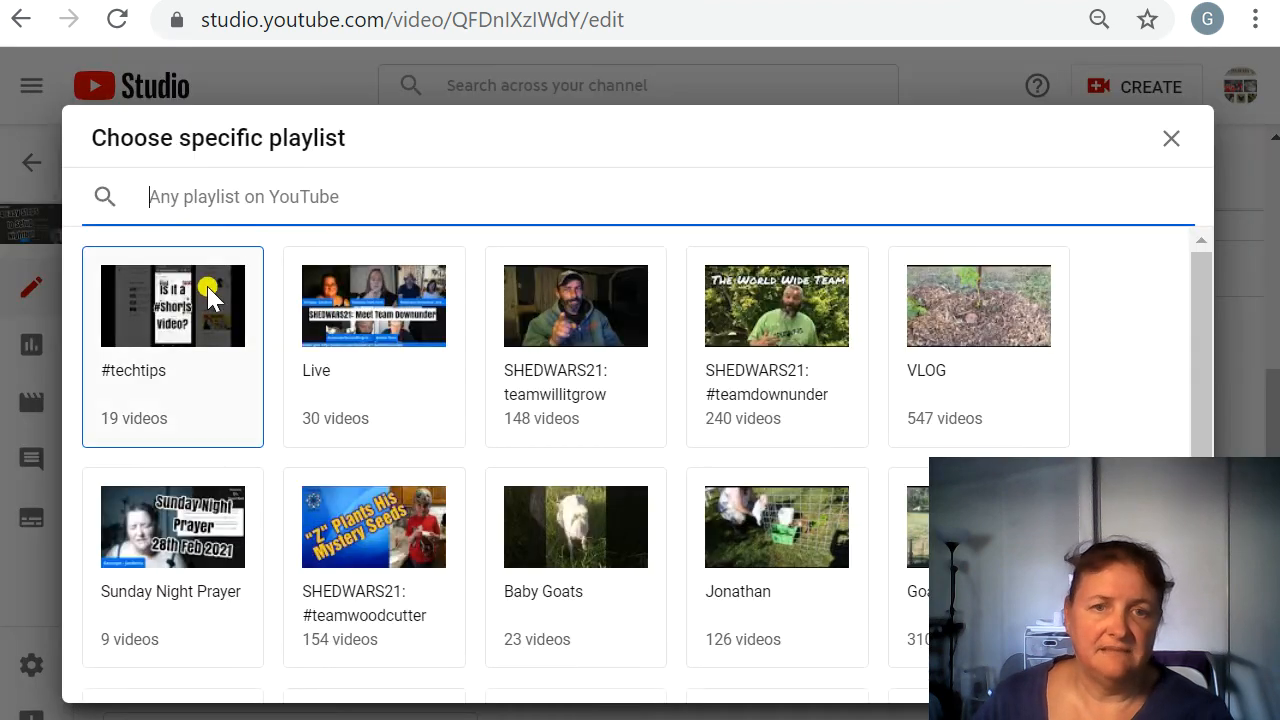
{"action": "scroll", "coordinate": [486, 434], "scroll_direction": "down", "scroll_amount": 4}
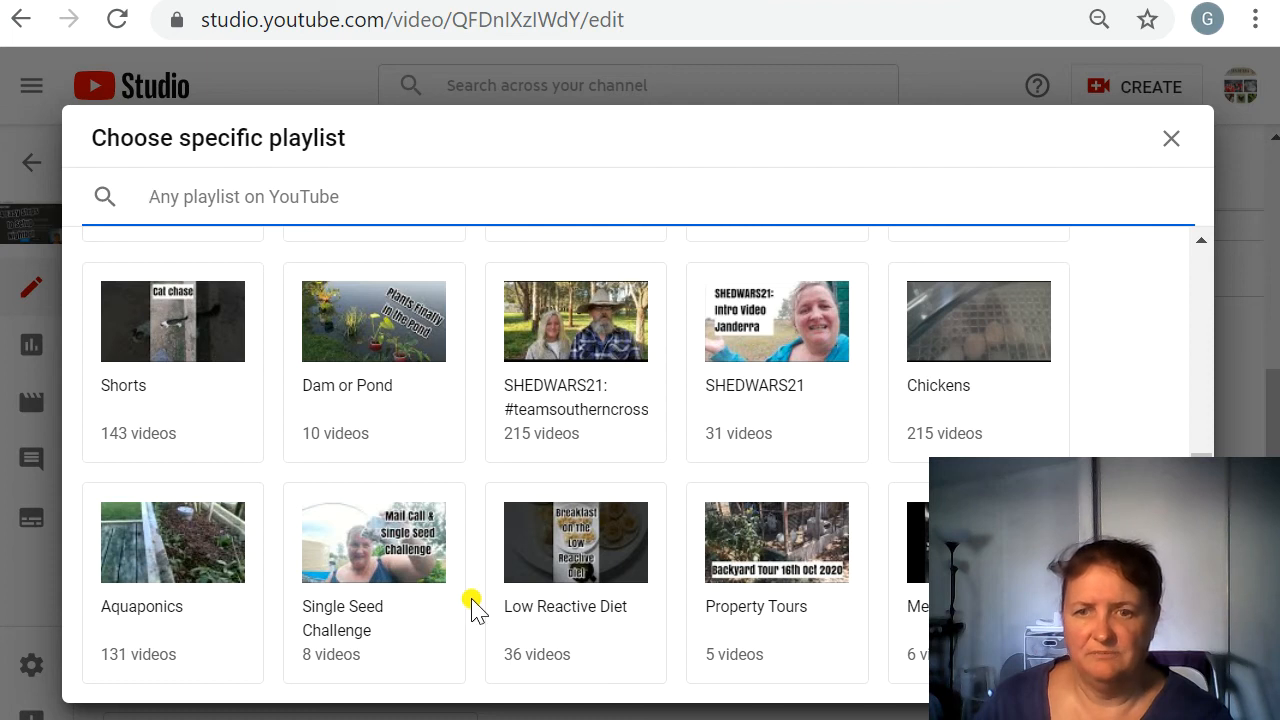
{"action": "scroll", "coordinate": [474, 608], "scroll_direction": "up", "scroll_amount": 5}
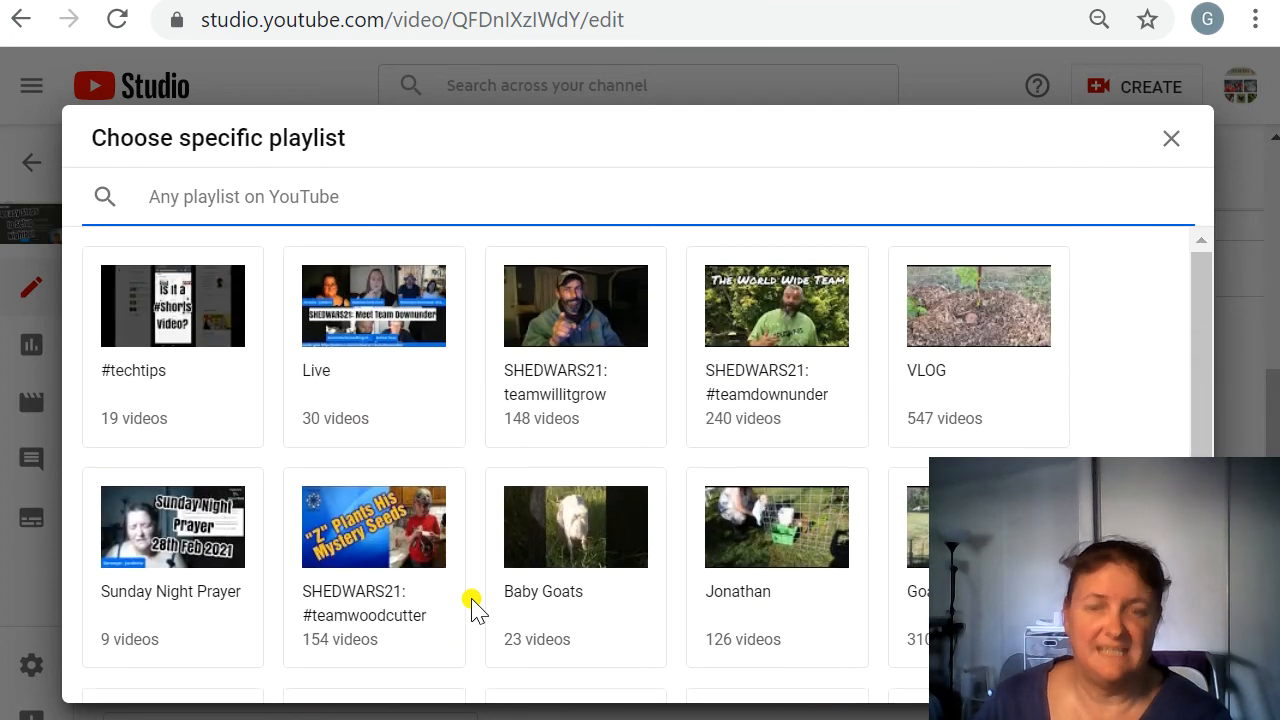
{"action": "left_click", "coordinate": [155, 298]}
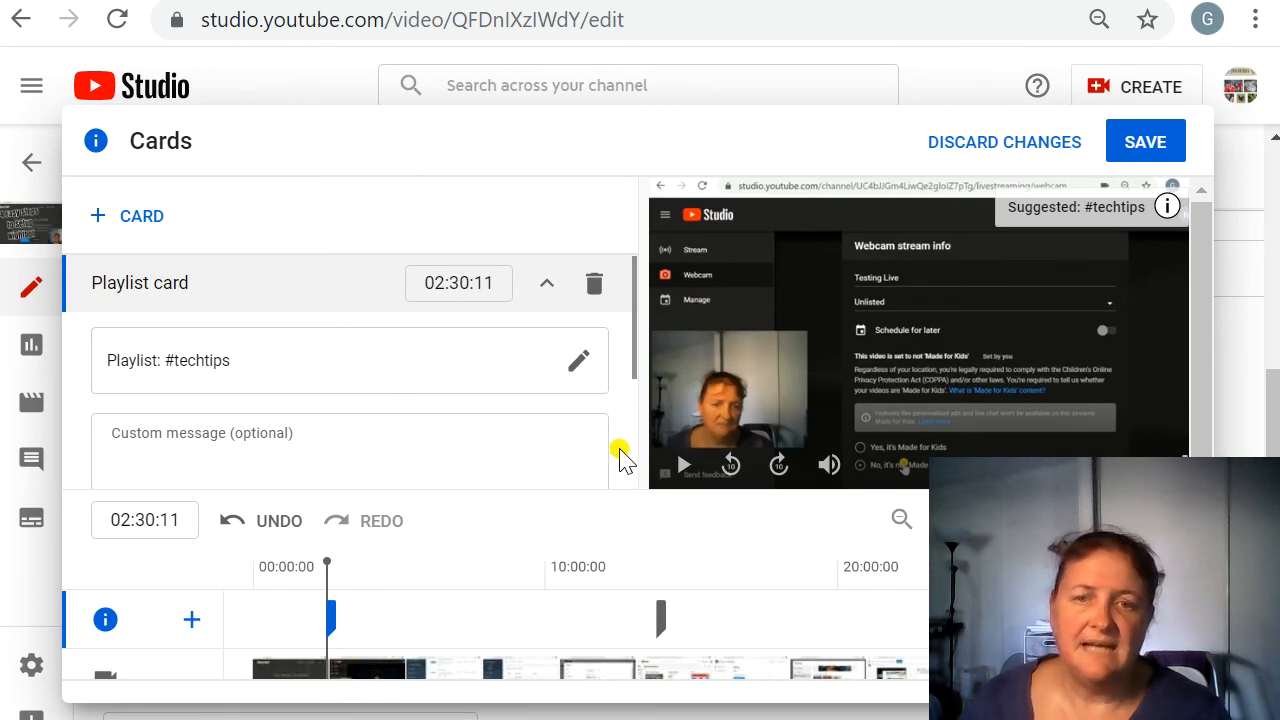
Add a video card for "Yay we Hit 600 subscribers" at 22:25:12 in the video and save the cards.
{"action": "scroll", "coordinate": [600, 541], "scroll_direction": "down", "scroll_amount": 1}
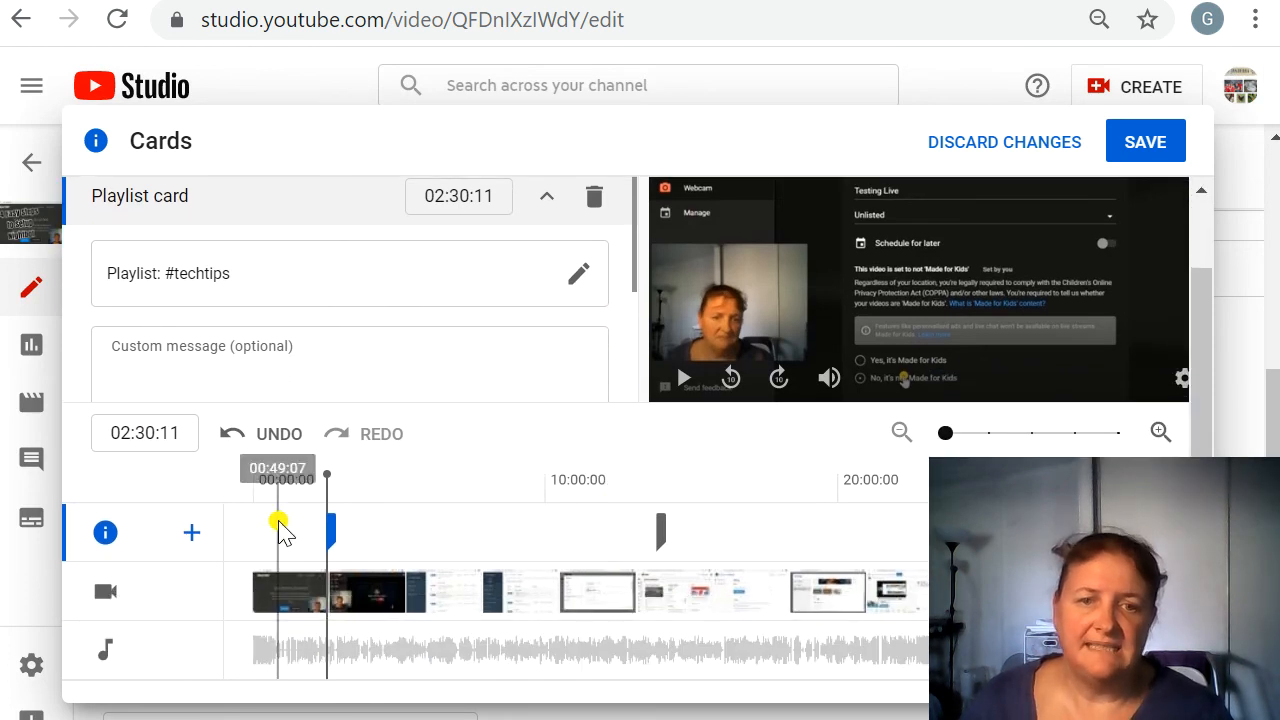
{"action": "left_click_drag", "start_coordinate": [326, 500], "coordinate": [863, 540]}
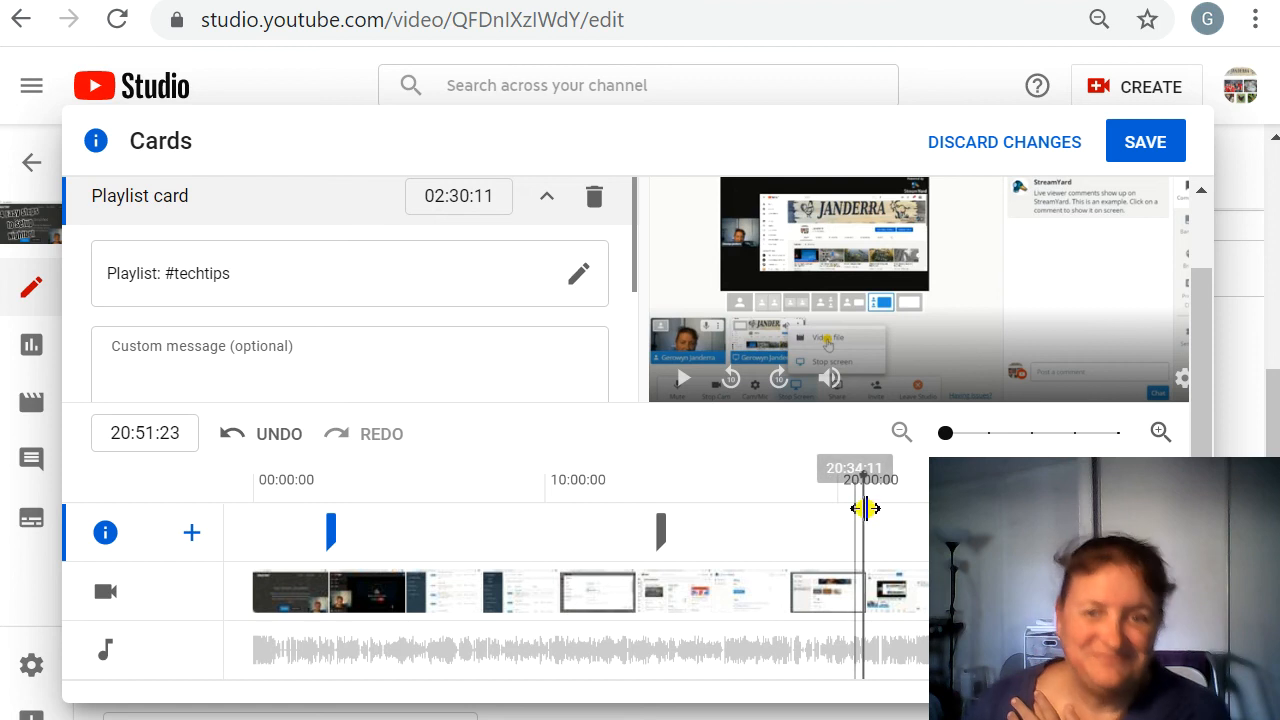
{"action": "left_click_drag", "start_coordinate": [865, 509], "coordinate": [906, 532]}
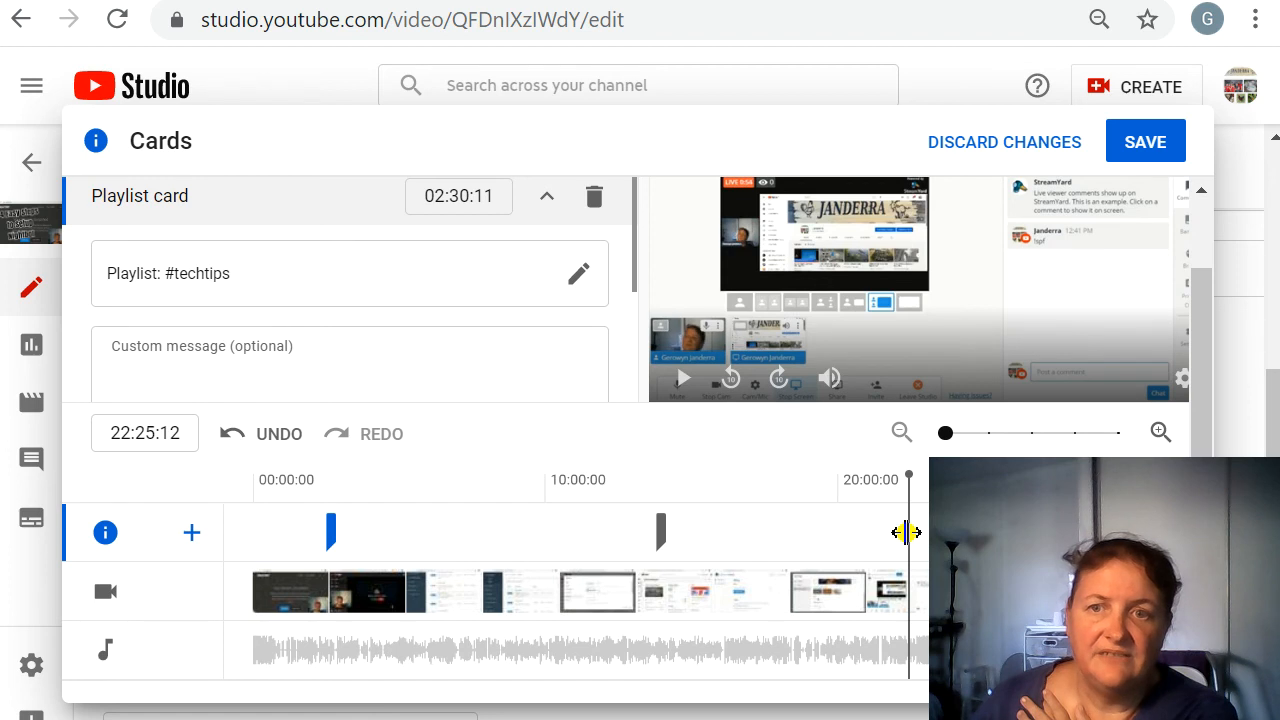
{"action": "scroll", "coordinate": [150, 250], "scroll_direction": "up", "scroll_amount": 1}
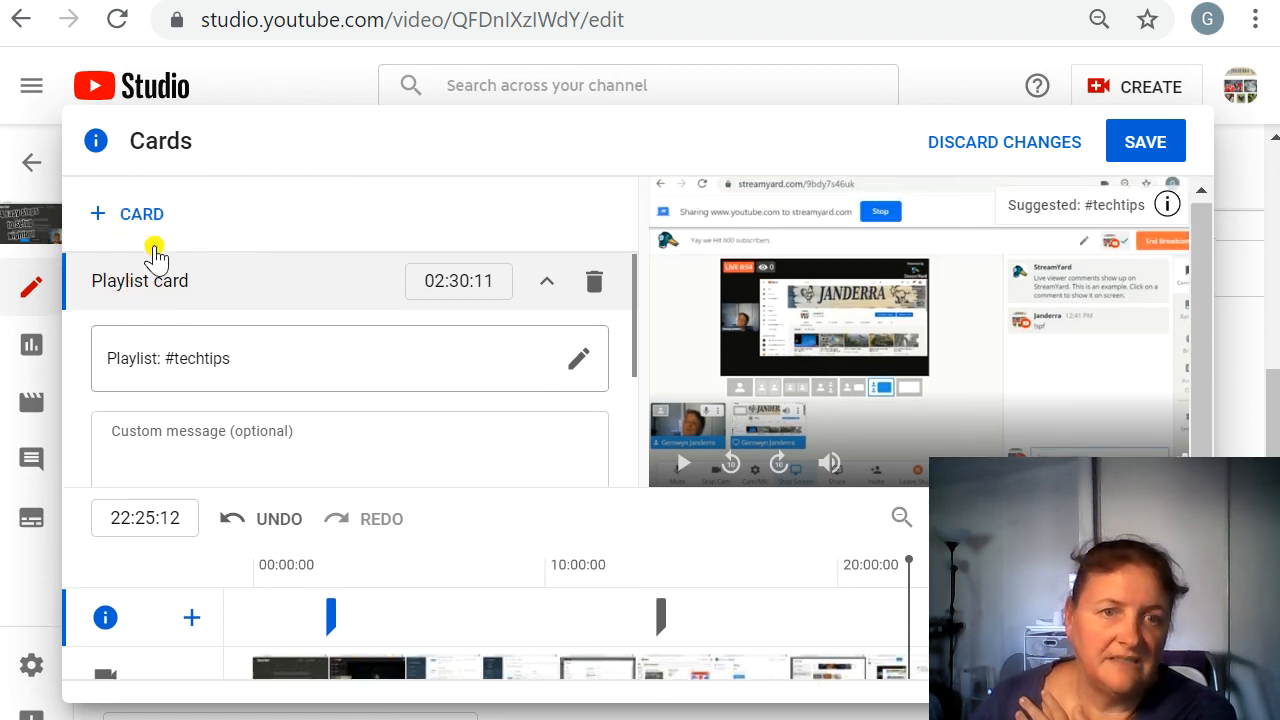
{"action": "left_click", "coordinate": [113, 220]}
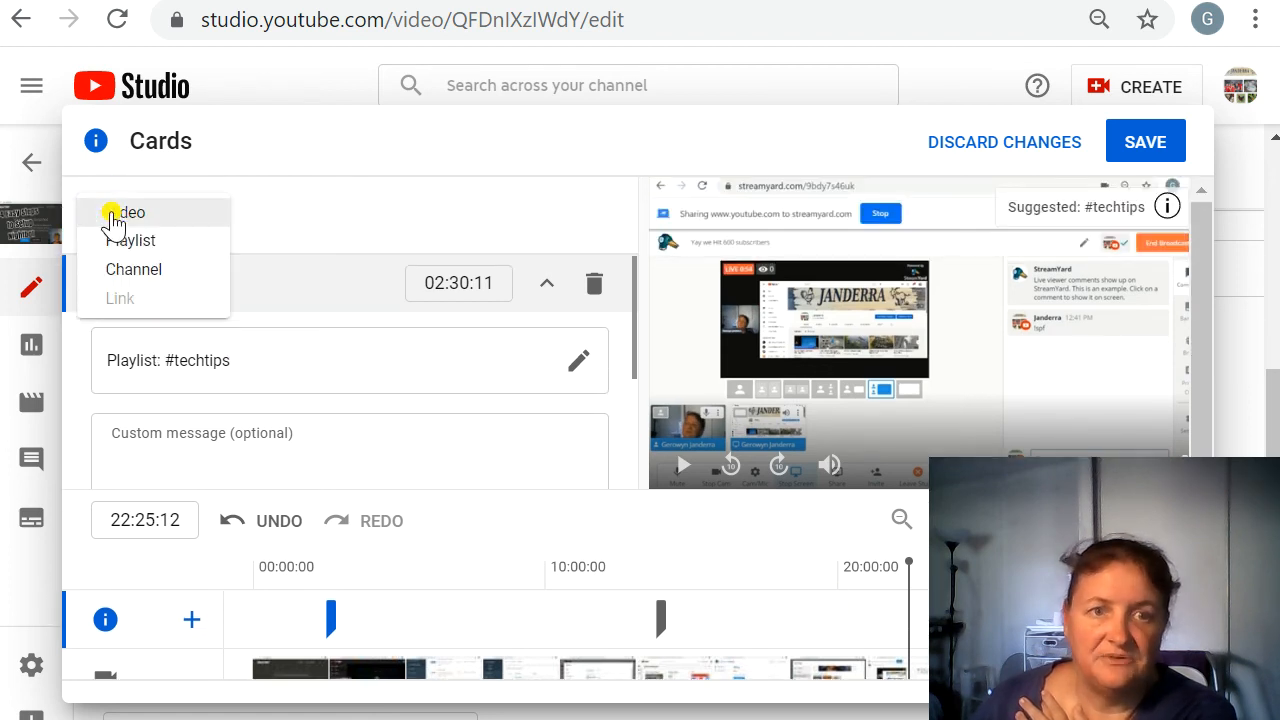
{"action": "left_click", "coordinate": [110, 214]}
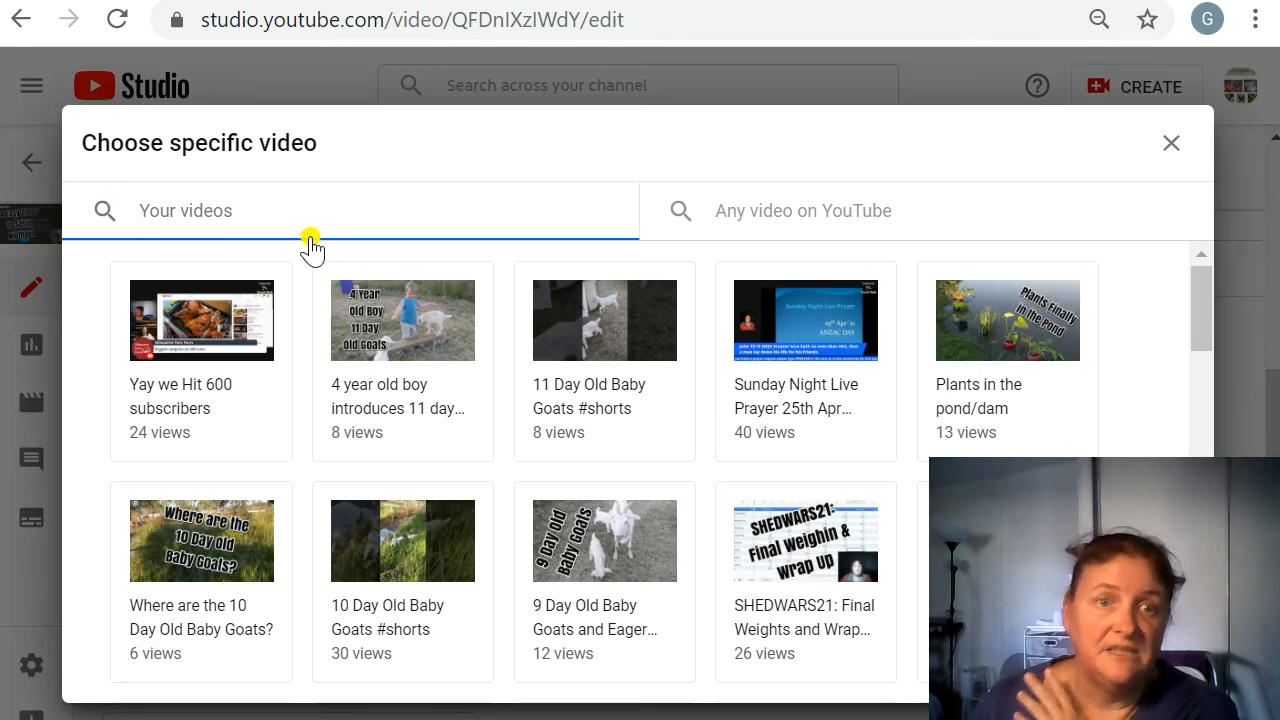
{"action": "left_click", "coordinate": [178, 350]}
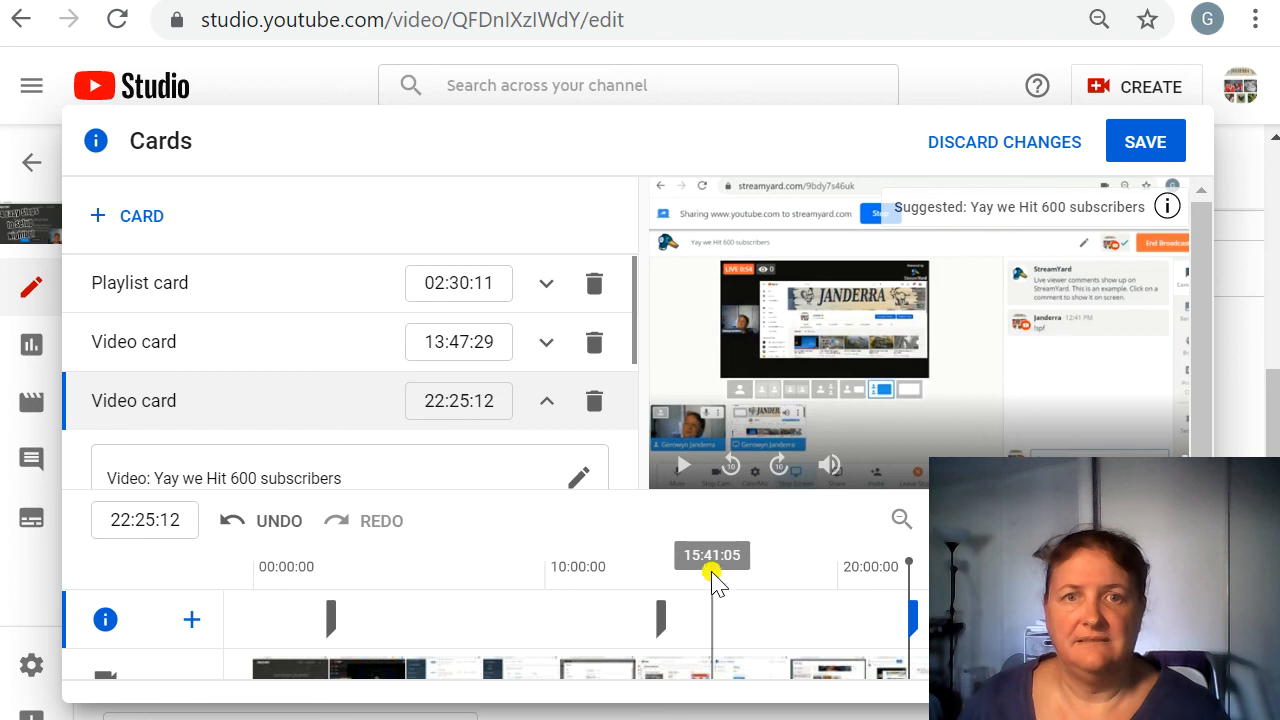
{"action": "left_click", "coordinate": [1145, 145]}
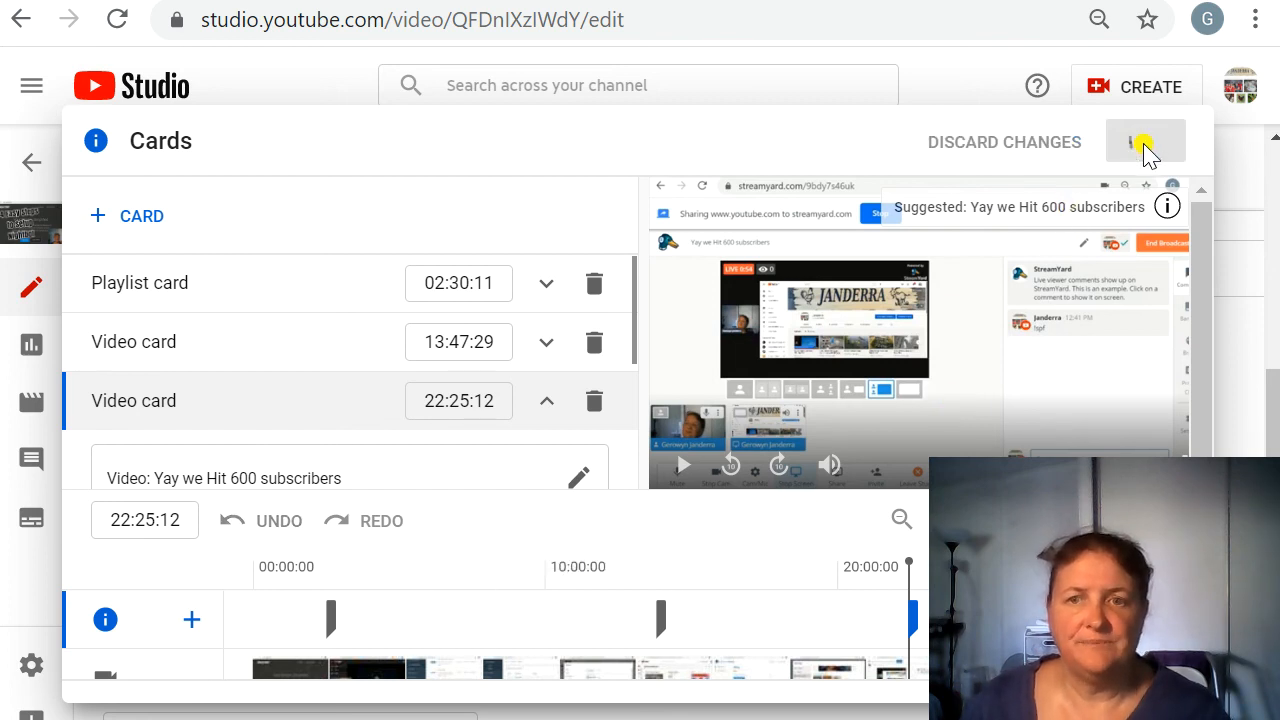
Review the video's thumbnail, selected playlists, audience setting and description in the video details.
{"action": "scroll", "coordinate": [551, 305], "scroll_direction": "down", "scroll_amount": 2}
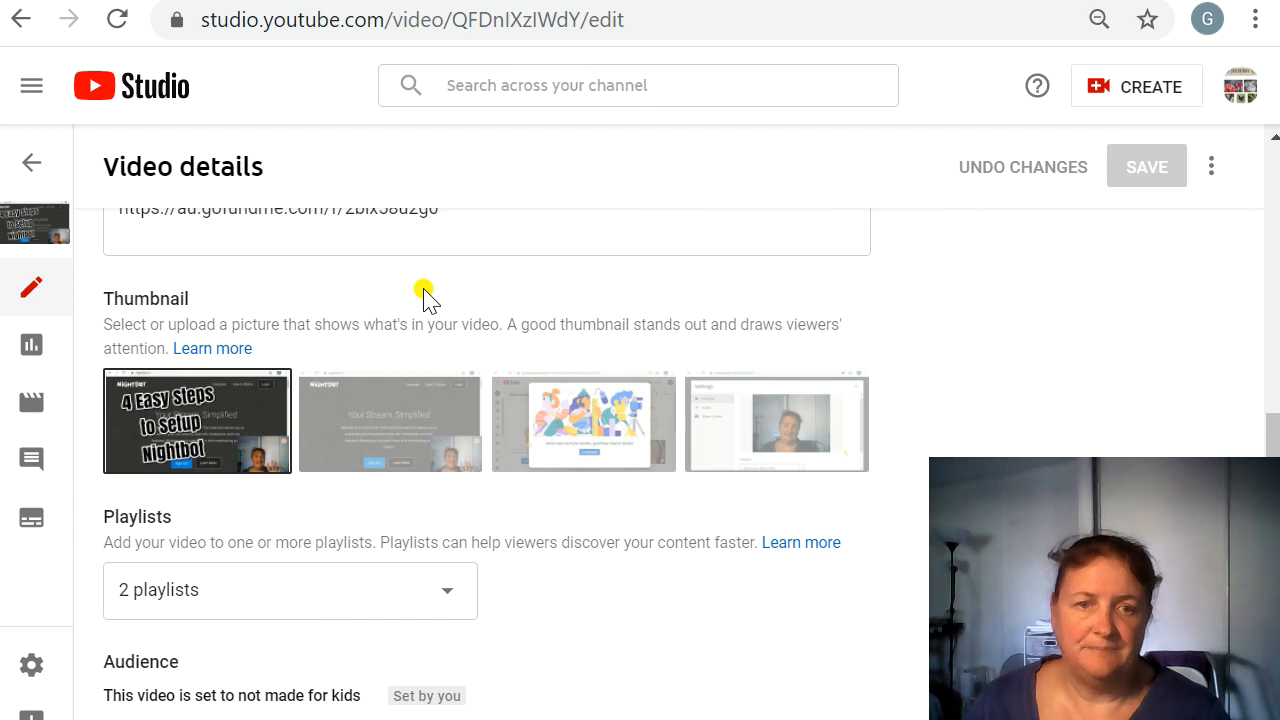
{"action": "scroll", "coordinate": [424, 297], "scroll_direction": "down", "scroll_amount": 4}
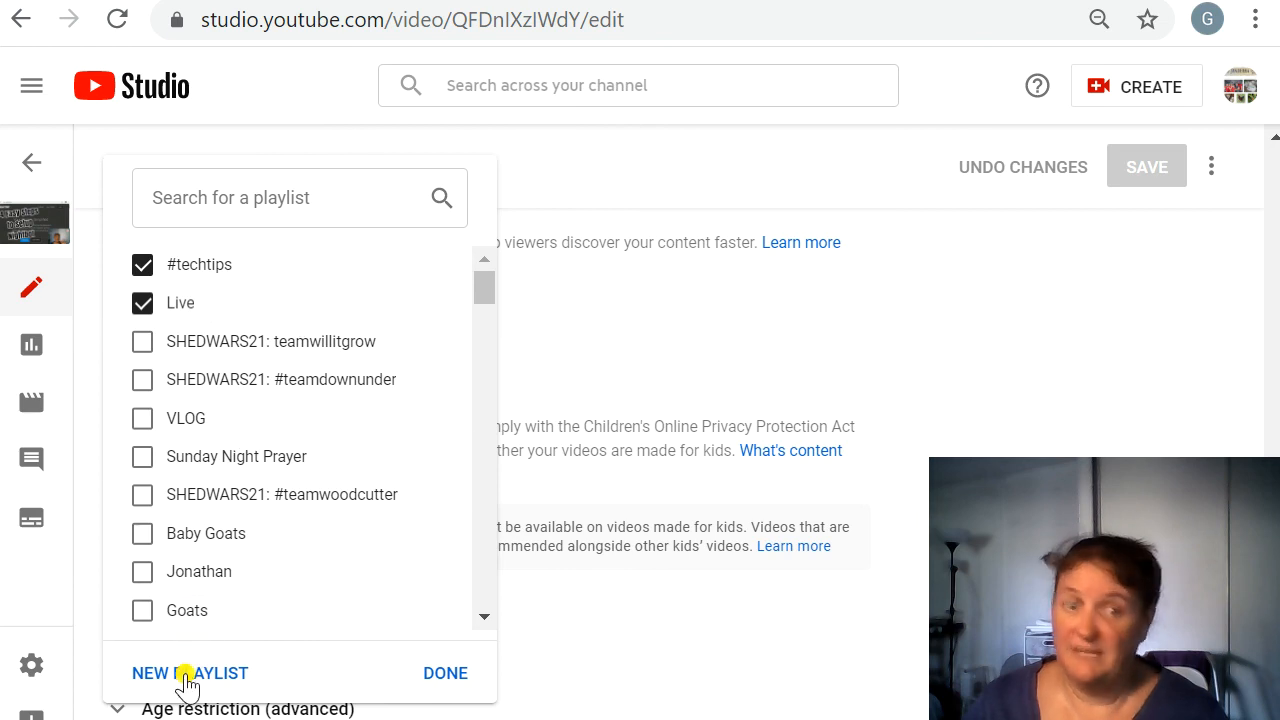
{"action": "left_click", "coordinate": [532, 322]}
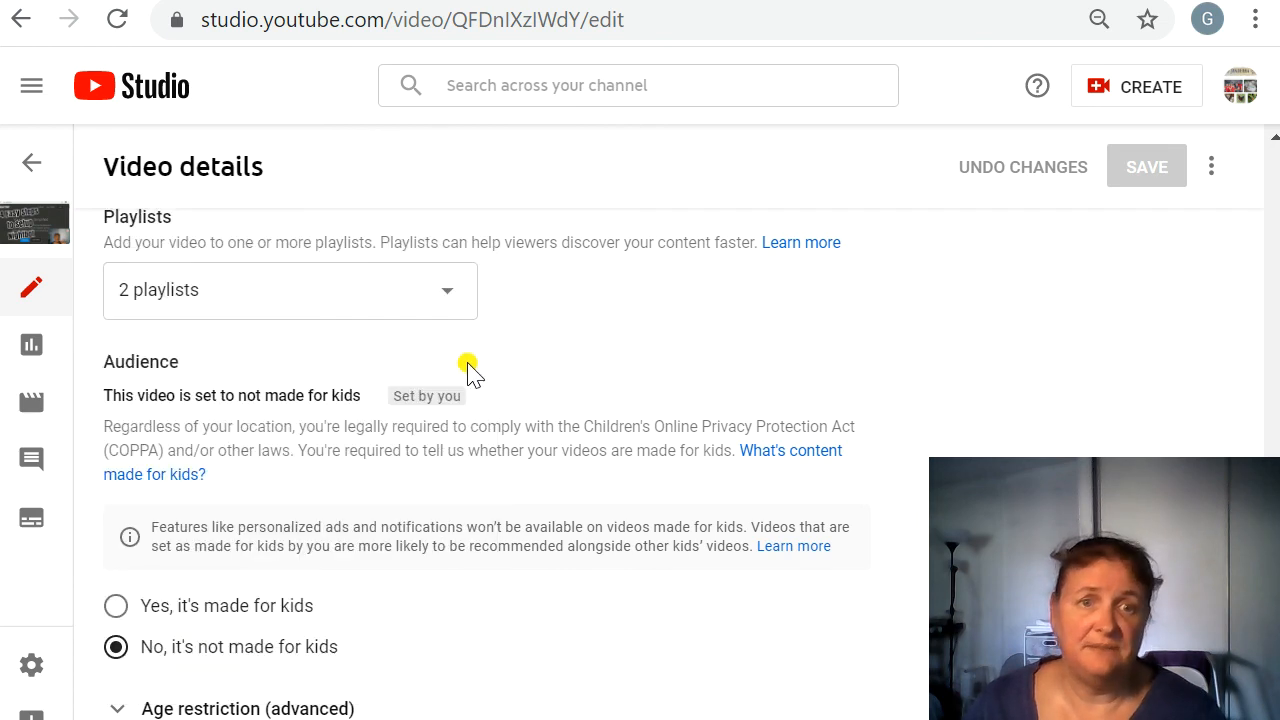
{"action": "scroll", "coordinate": [318, 445], "scroll_direction": "down", "scroll_amount": 1}
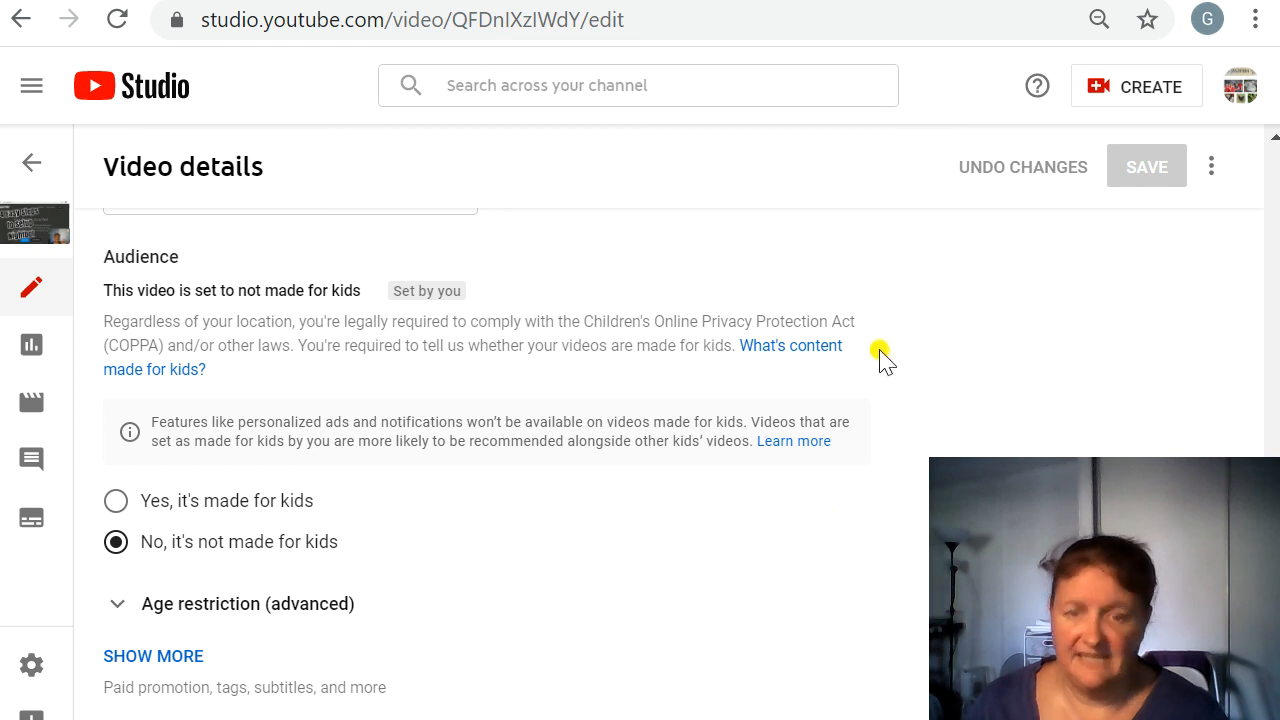
{"action": "scroll", "coordinate": [880, 355], "scroll_direction": "up", "scroll_amount": 10}
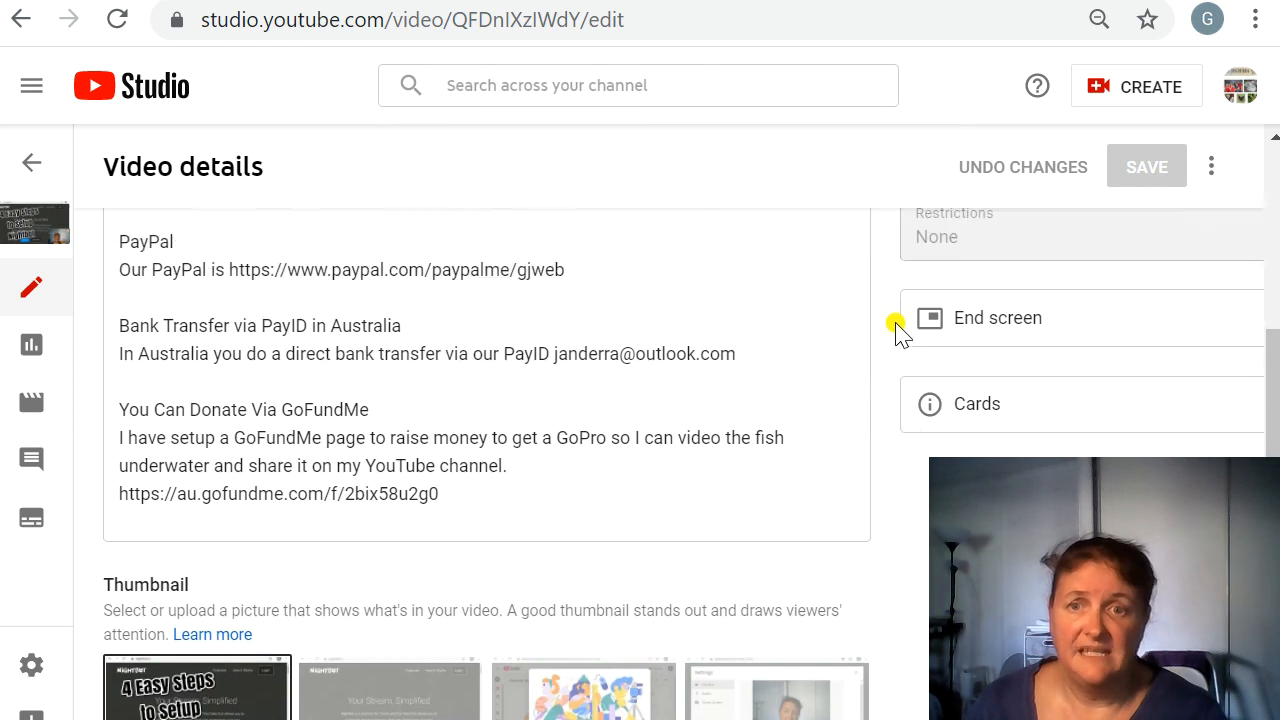
{"action": "scroll", "coordinate": [895, 330], "scroll_direction": "up", "scroll_amount": 5}
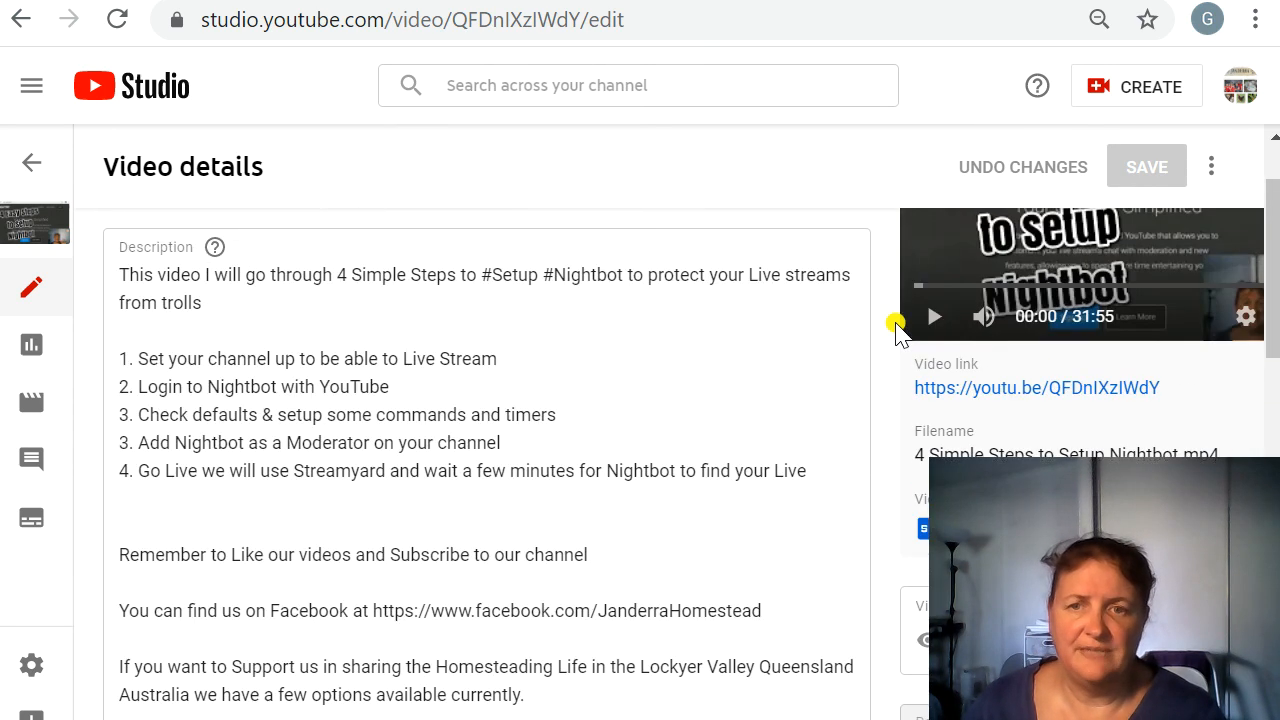
Look at the scheduling options, set the video's visibility to Public and save the video details.
{"action": "scroll", "coordinate": [706, 340], "scroll_direction": "down", "scroll_amount": 5}
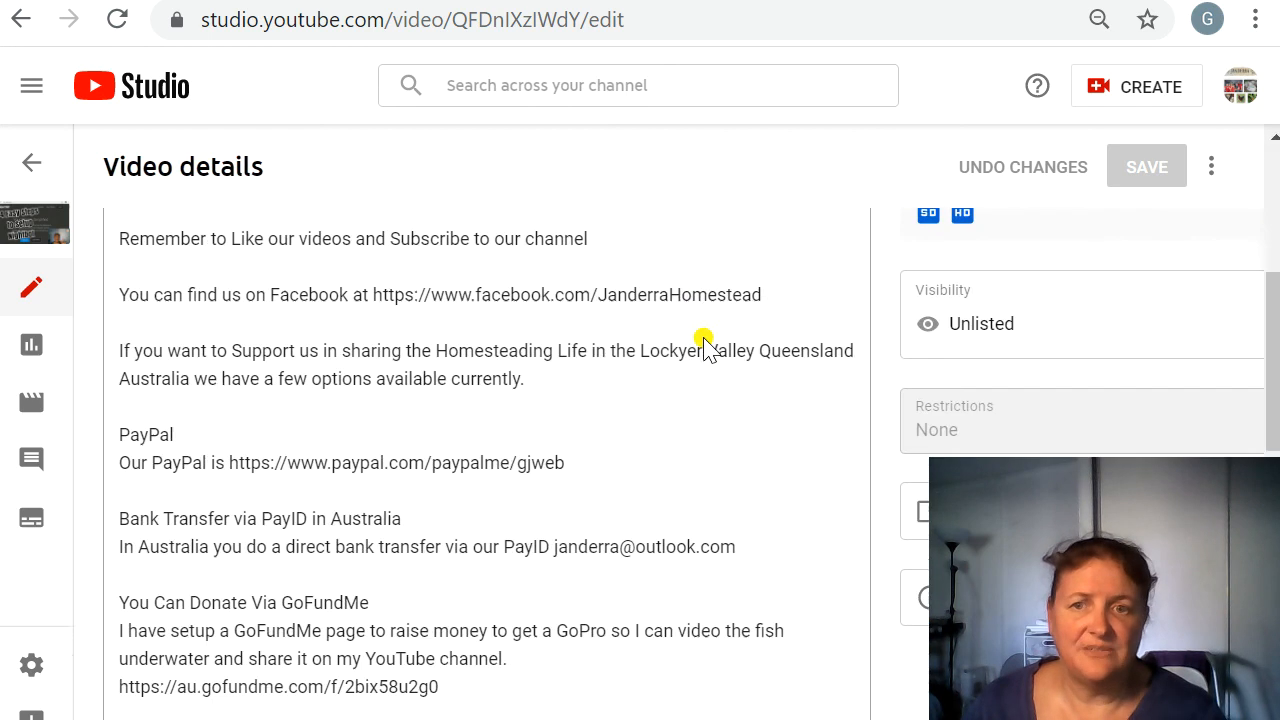
{"action": "left_click", "coordinate": [991, 295]}
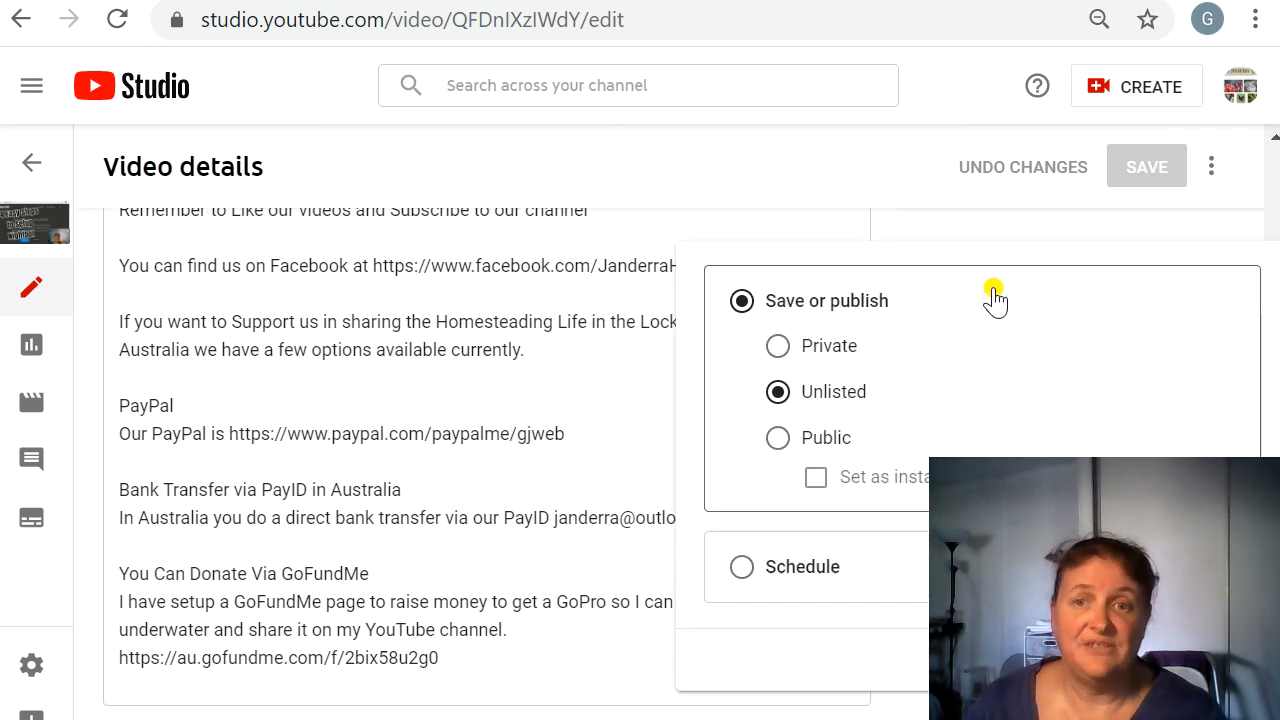
{"action": "left_click_drag", "start_coordinate": [1037, 557], "coordinate": [104, 557]}
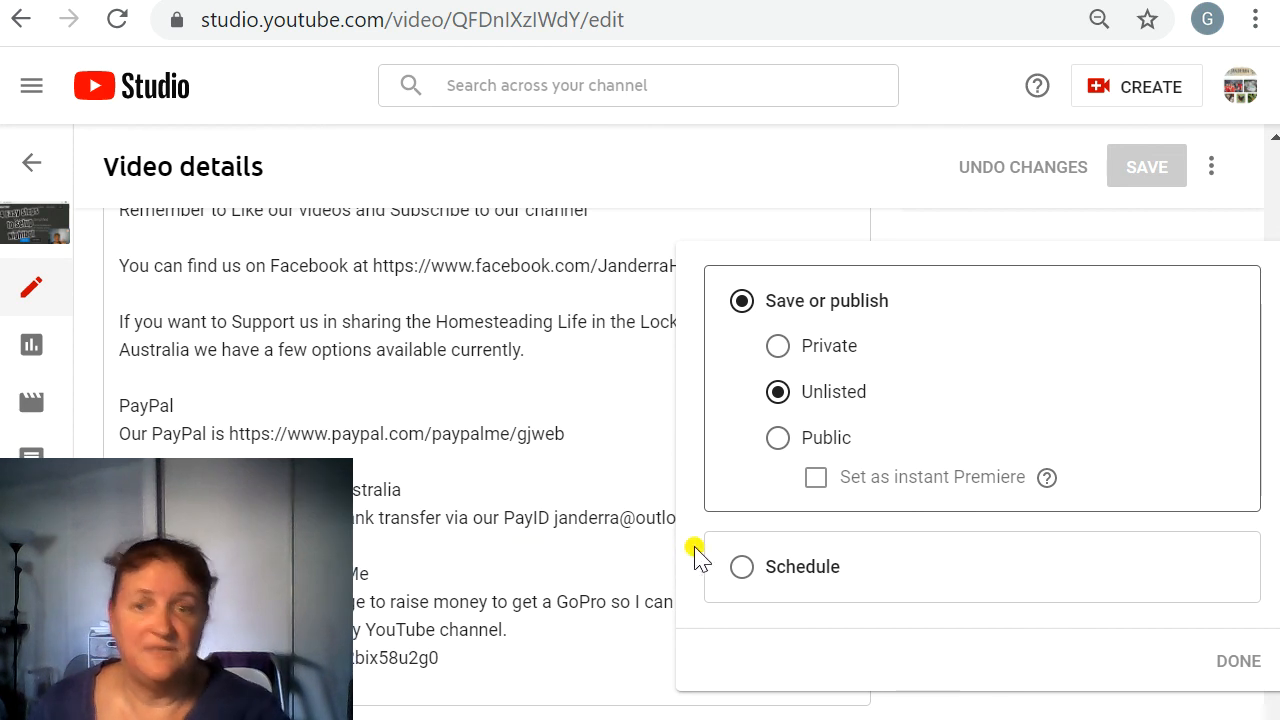
{"action": "left_click", "coordinate": [778, 440]}
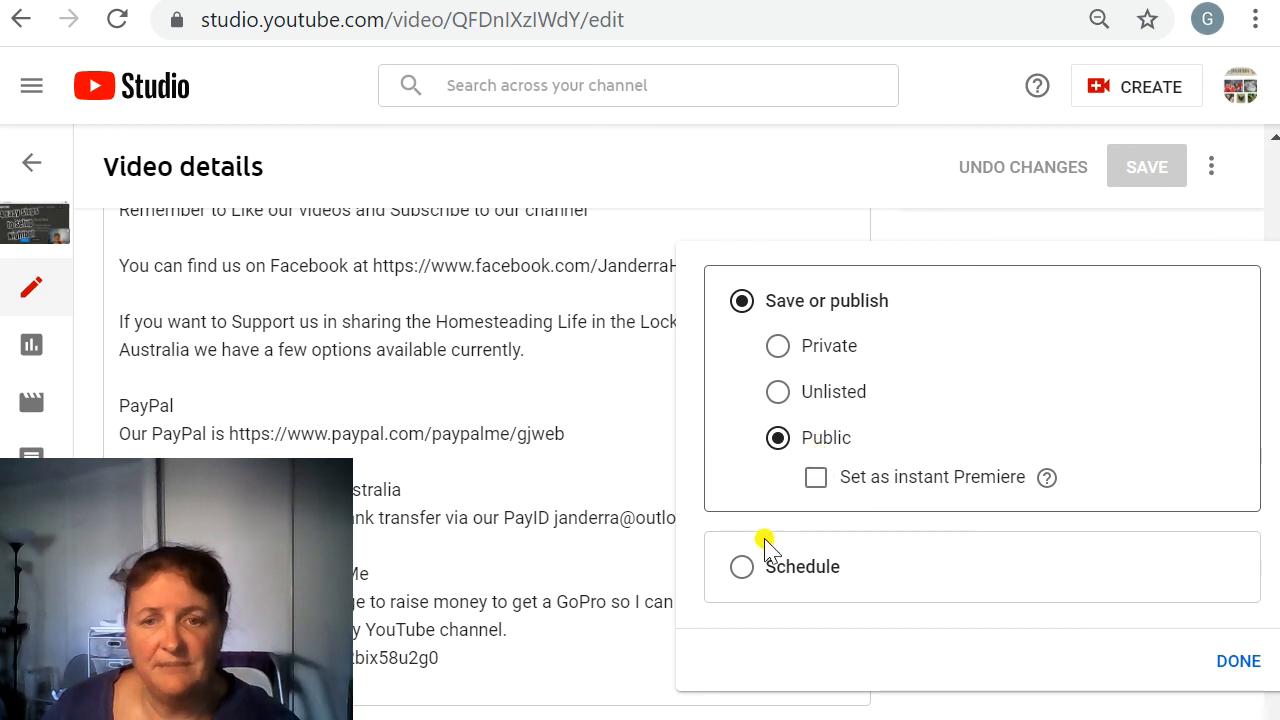
{"action": "left_click", "coordinate": [741, 569]}
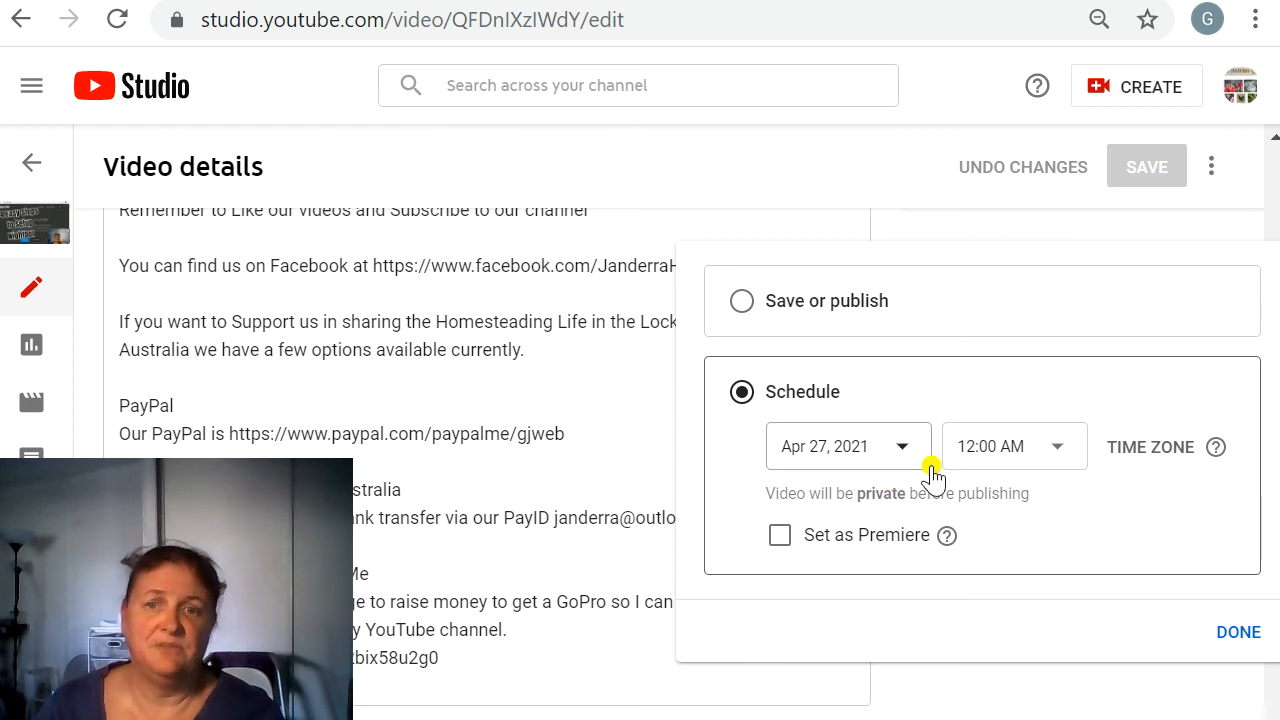
{"action": "left_click", "coordinate": [741, 303]}
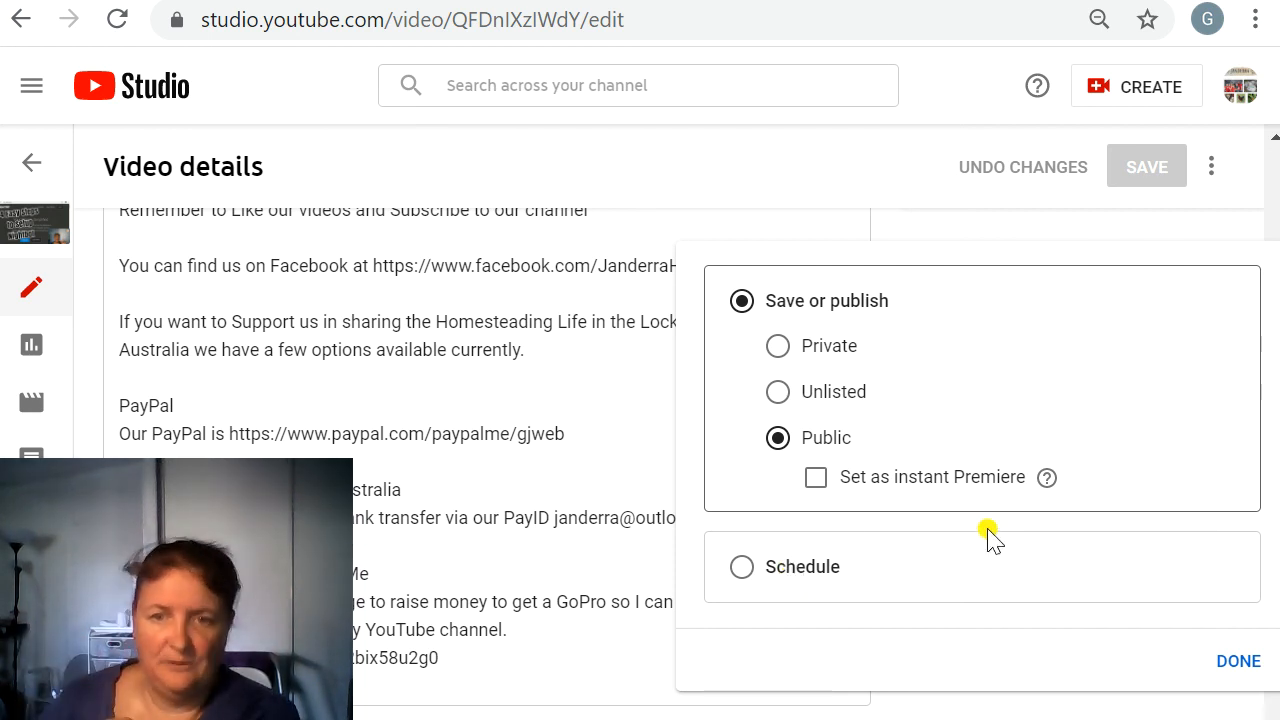
{"action": "left_click", "coordinate": [1235, 662]}
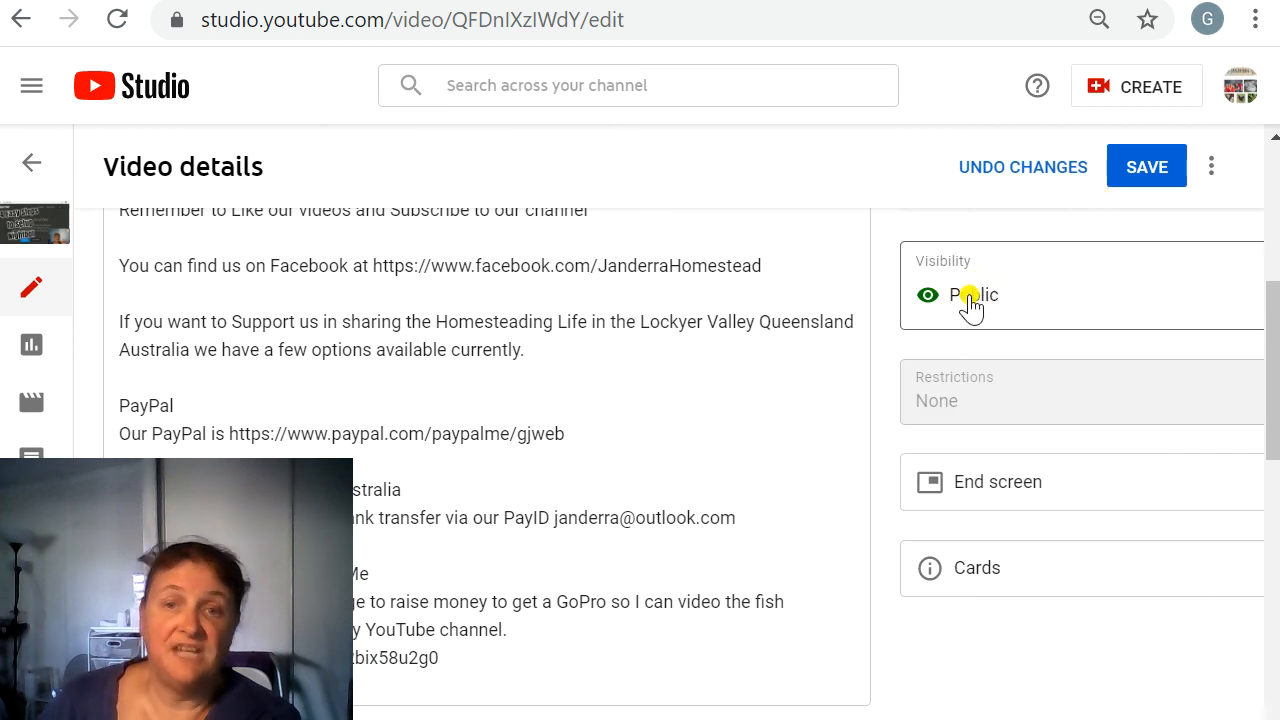
{"action": "left_click", "coordinate": [1143, 170]}
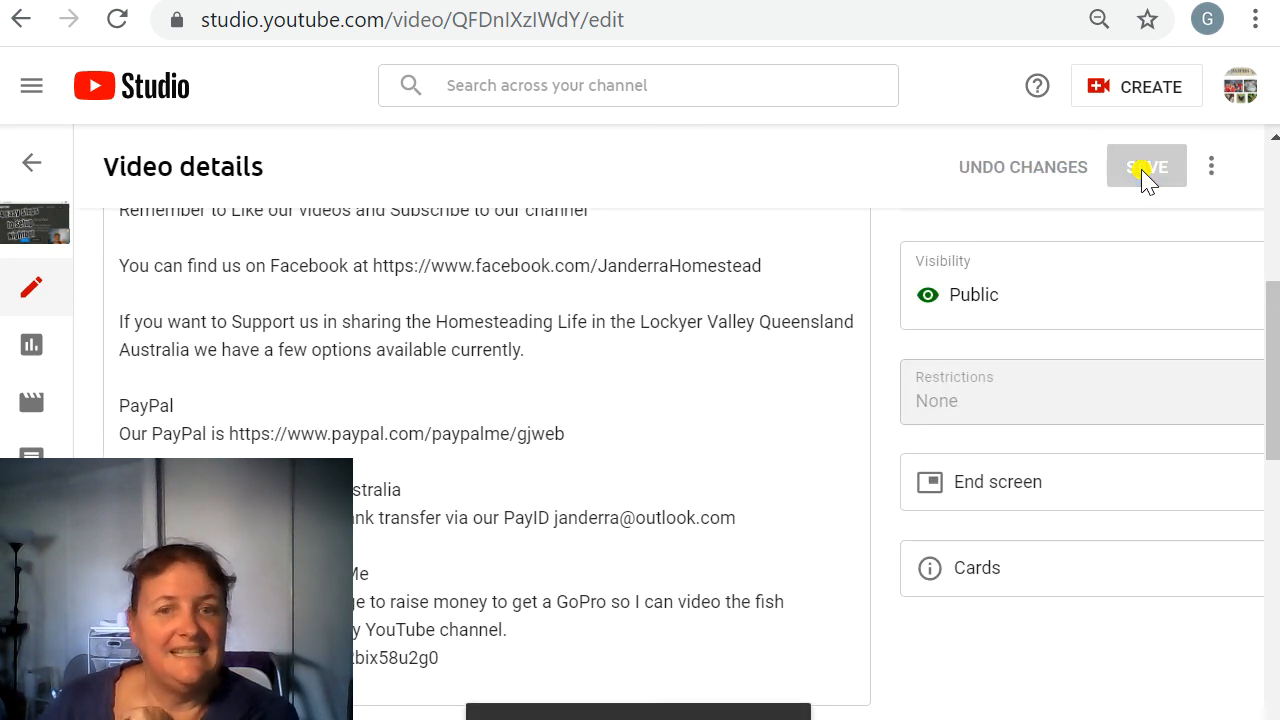
Return to the channel's uploads list and check the Nightbot video's visibility, date and statistics columns.
{"action": "scroll", "coordinate": [763, 434], "scroll_direction": "down", "scroll_amount": 4}
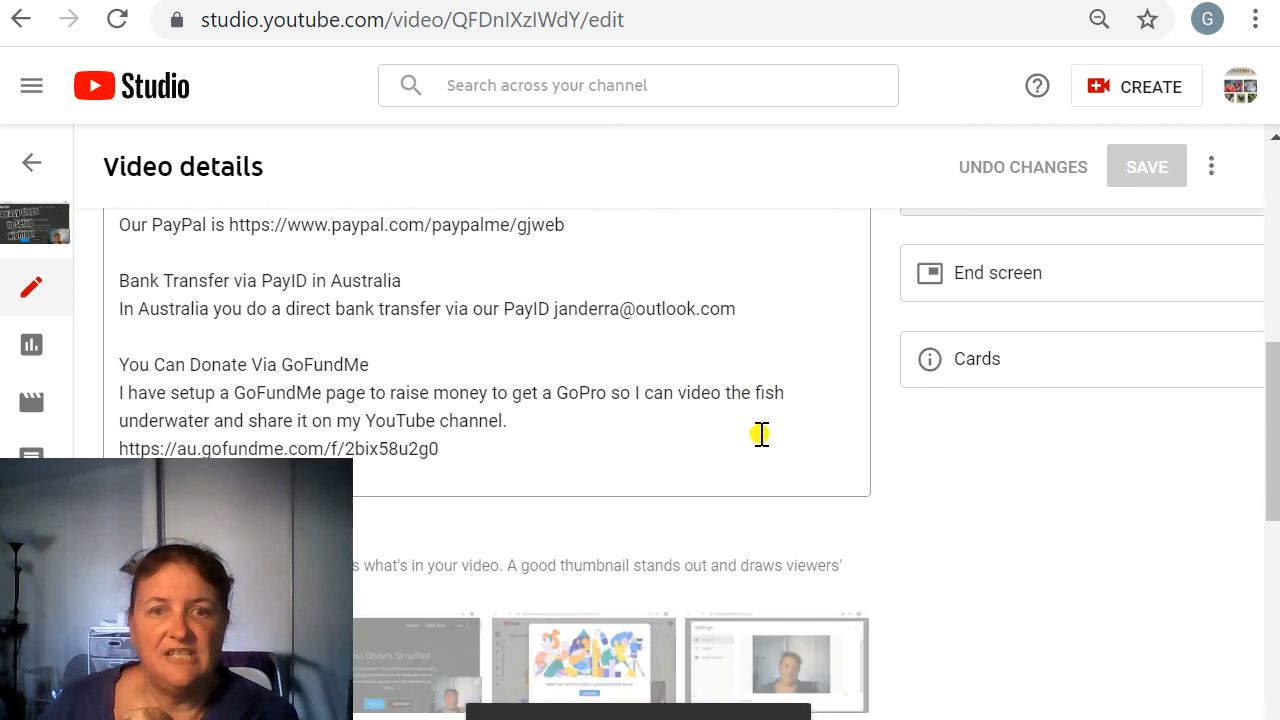
{"action": "scroll", "coordinate": [680, 386], "scroll_direction": "up", "scroll_amount": 7}
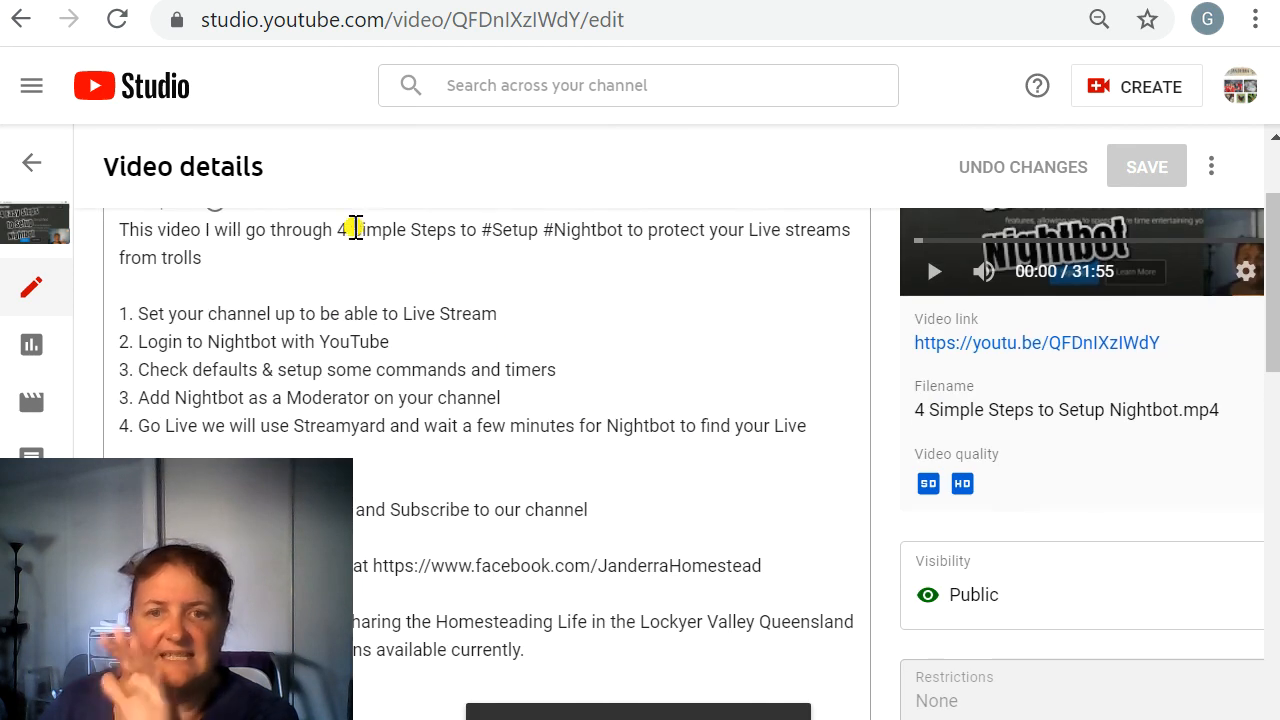
{"action": "left_click", "coordinate": [31, 163]}
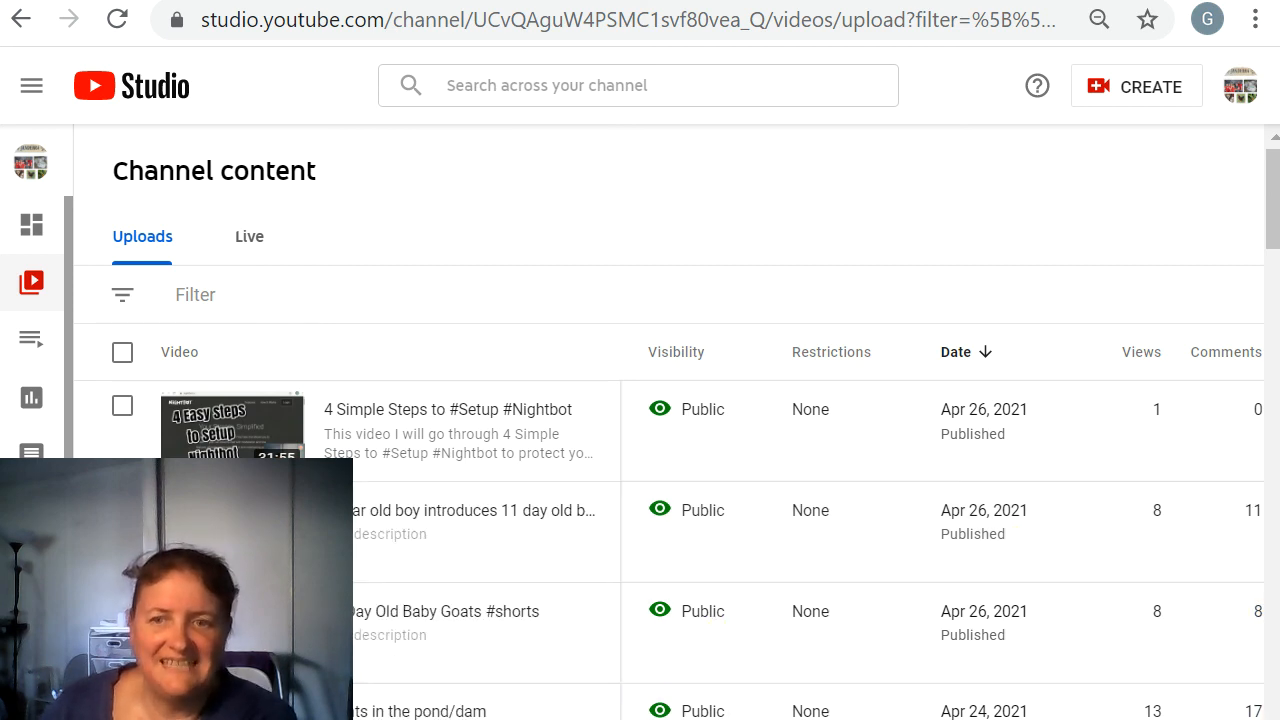
{"action": "scroll", "coordinate": [948, 532], "scroll_direction": "right", "scroll_amount": 4}
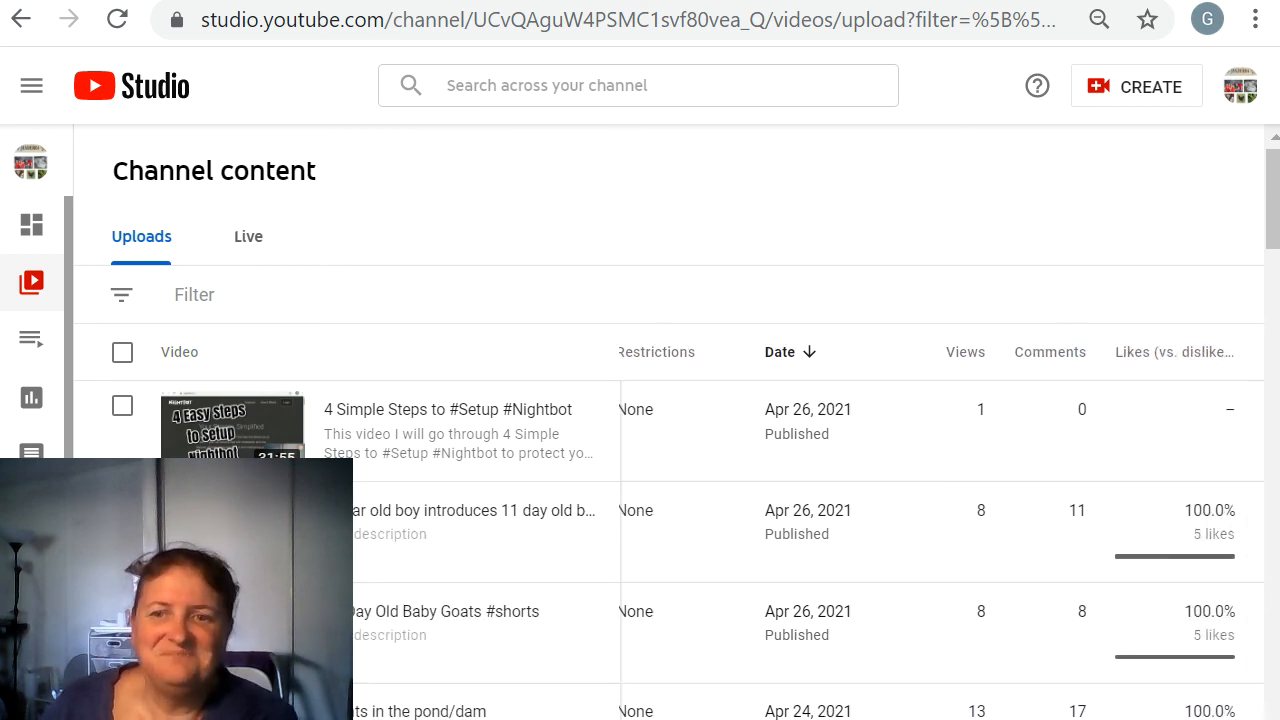
{"action": "scroll", "coordinate": [940, 530], "scroll_direction": "left", "scroll_amount": 3}
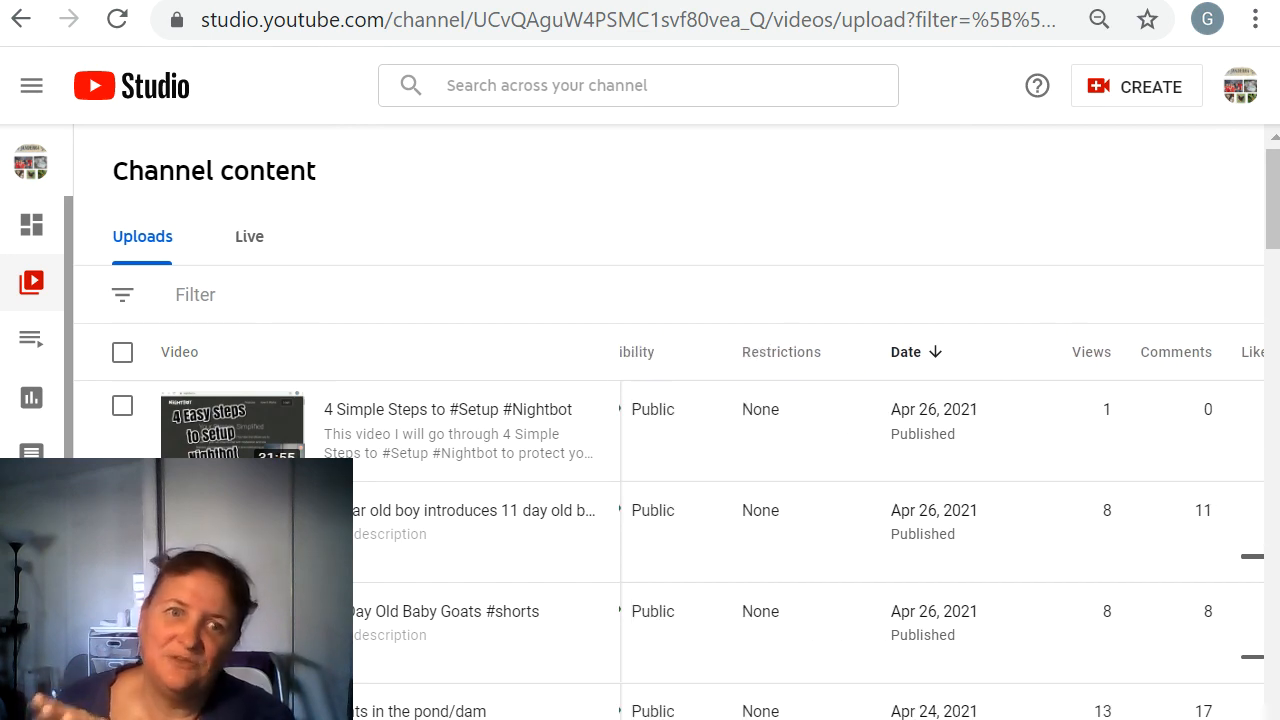